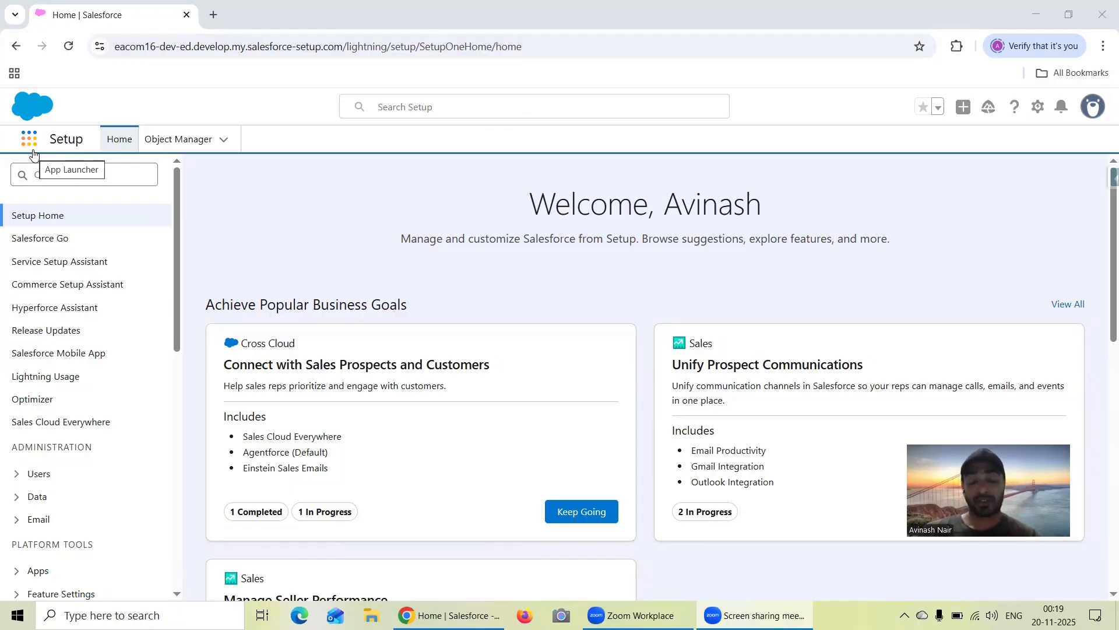
Step: Open Analytics Studio, launch its Data Manager, and return to the Salesforce Setup page
click(28, 151)
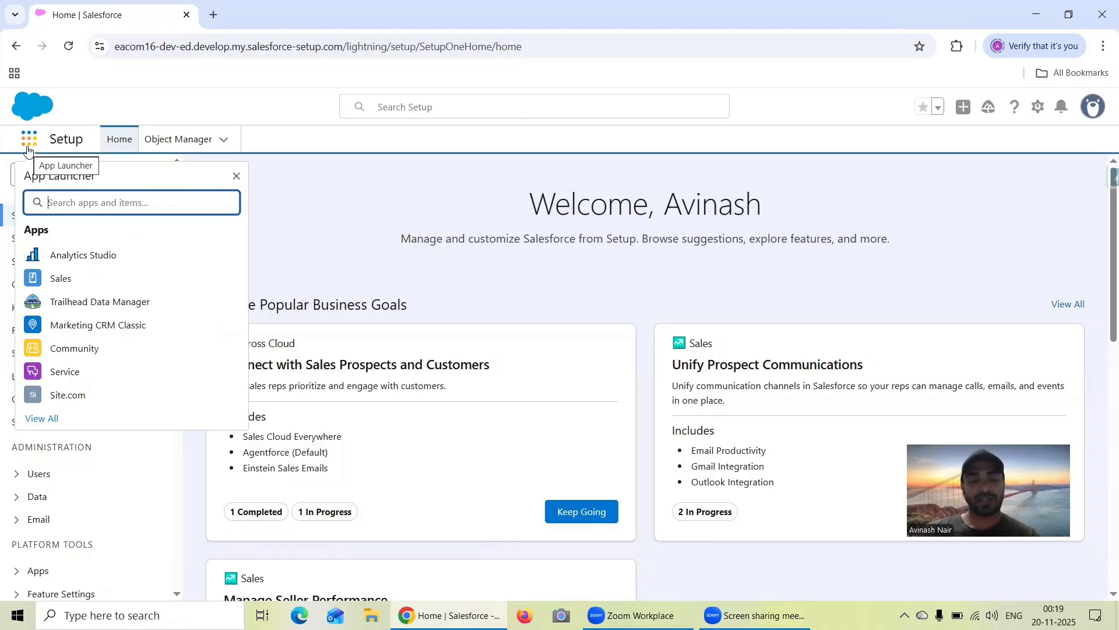
click(245, 259)
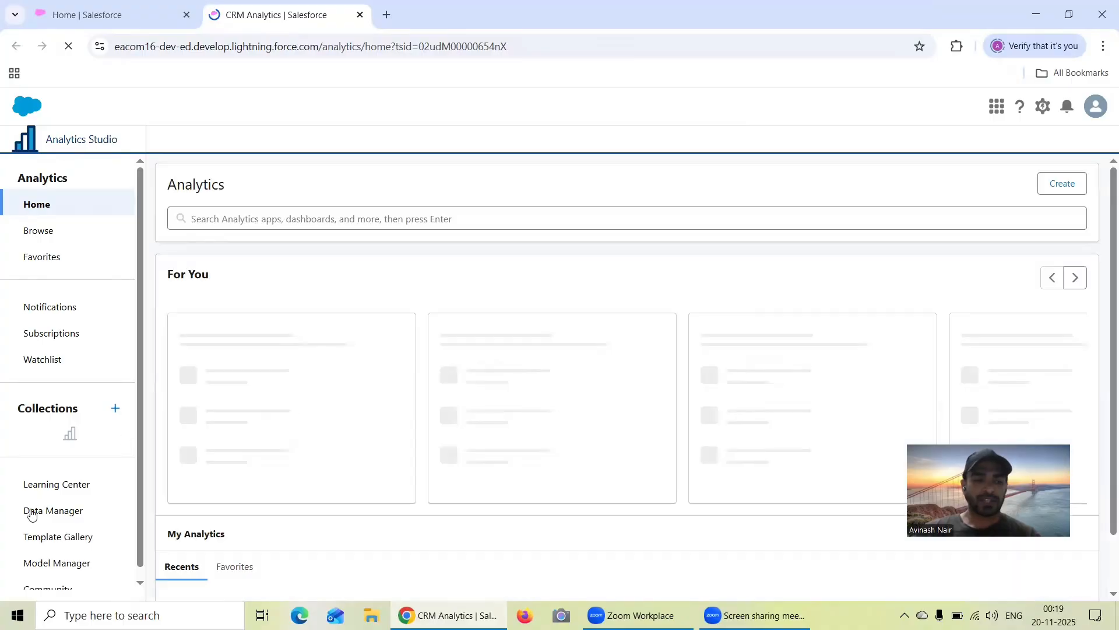
click(35, 513)
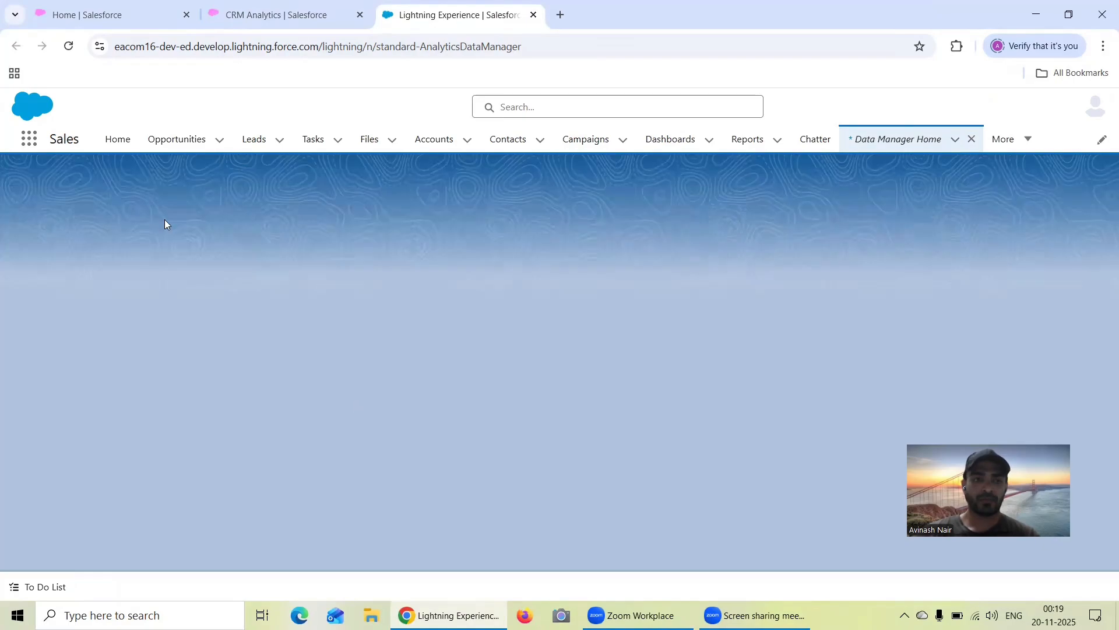
click(110, 15)
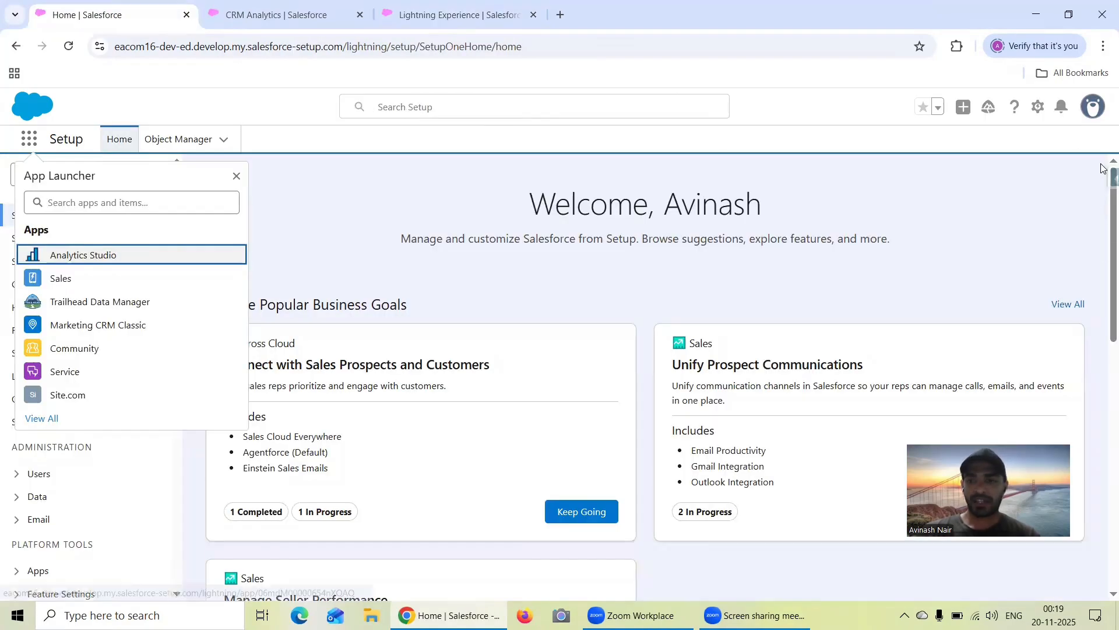
click(31, 140)
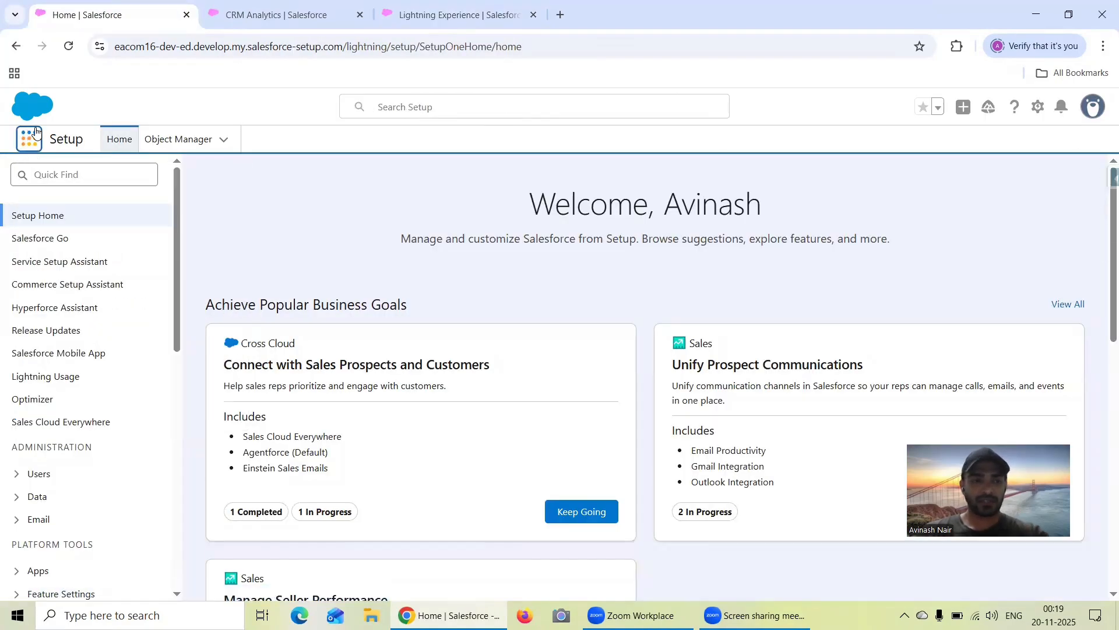
click(56, 177)
text(Con)
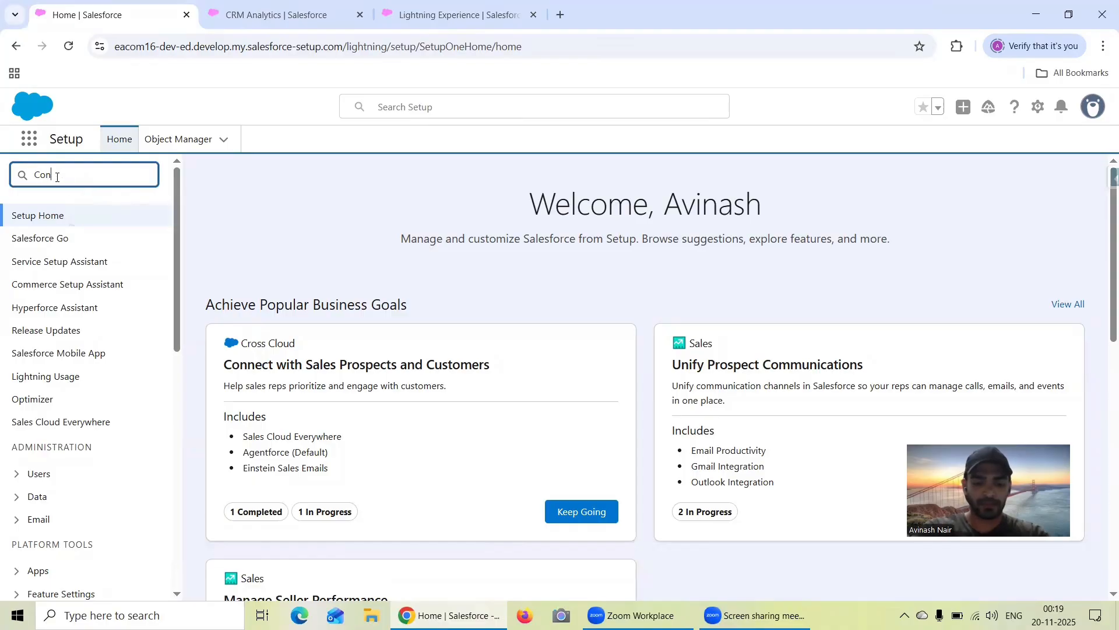
text(ta)
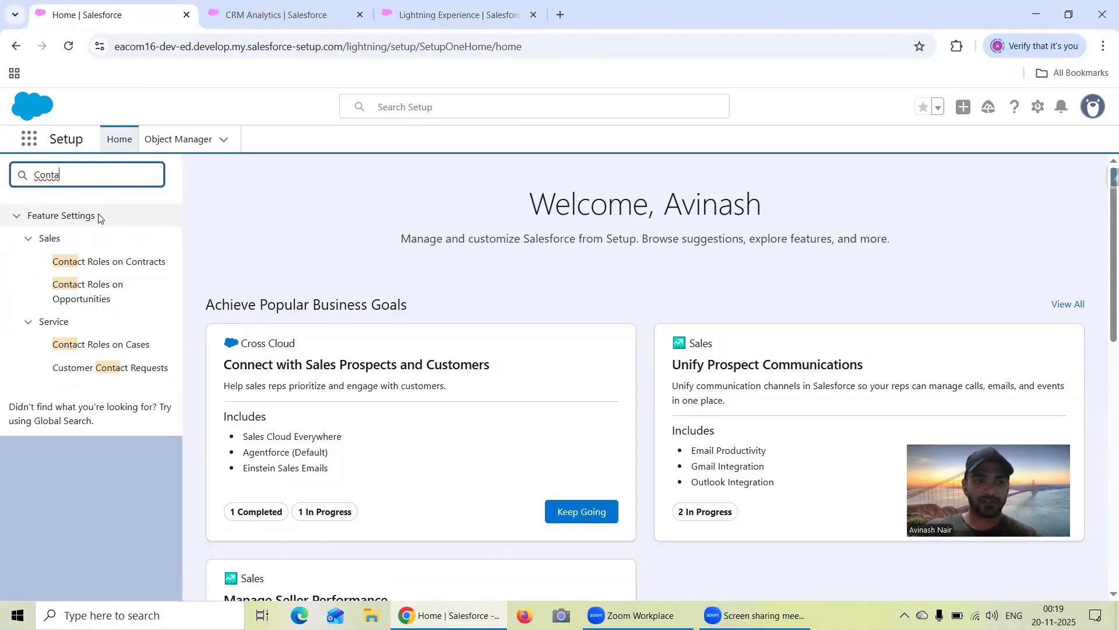
Step: Search the App Launcher for Conta and open the Contacts object
click(35, 141)
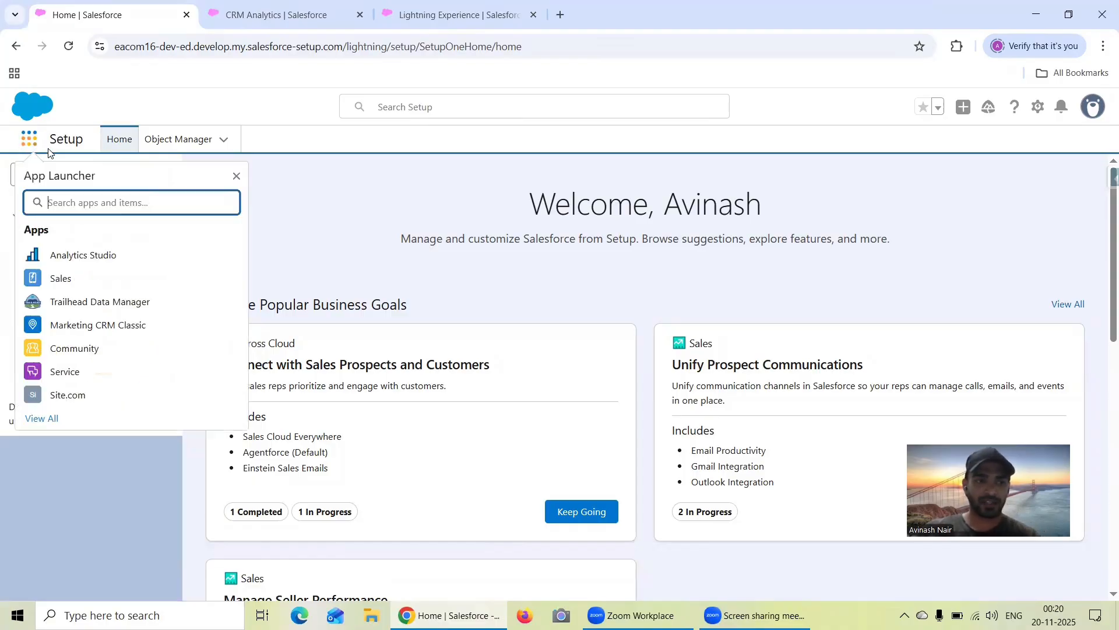
text(Conta)
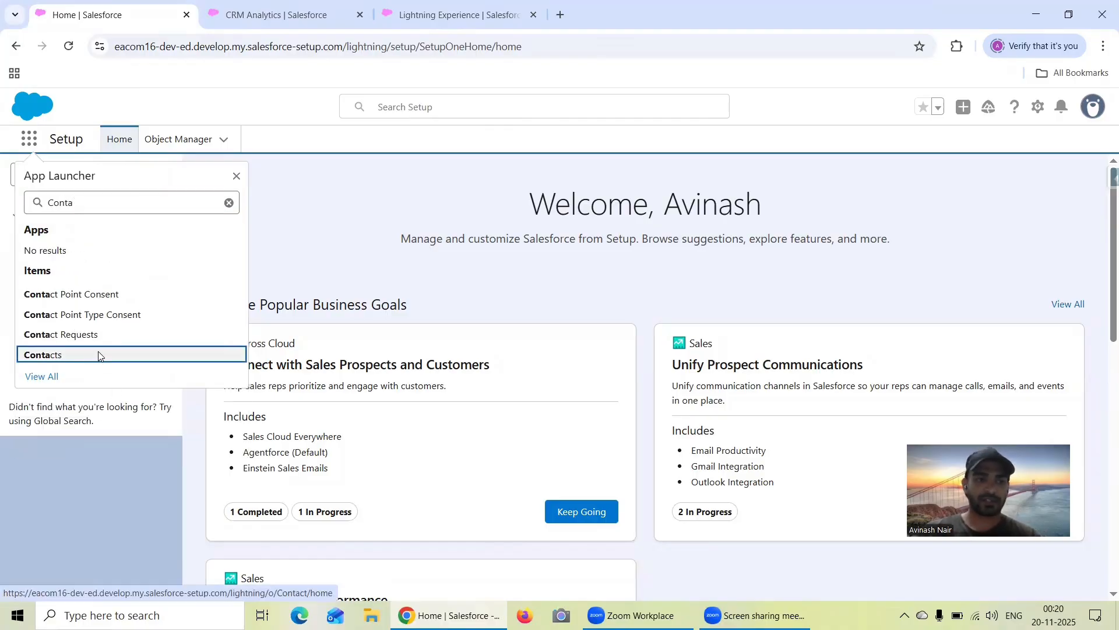
click(64, 354)
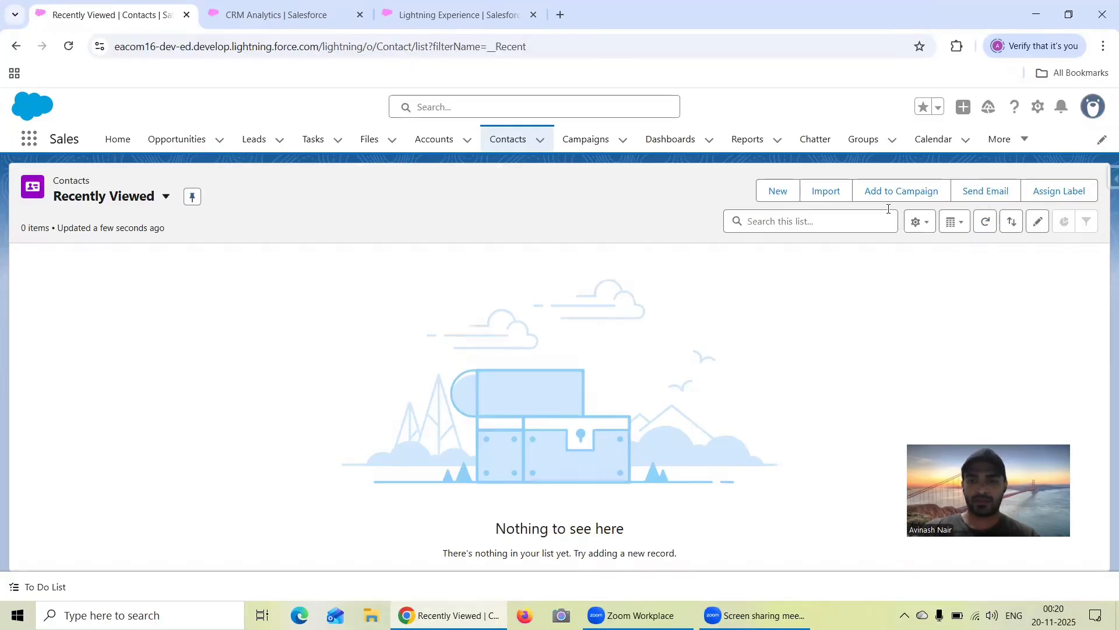
Step: Open a new contact form and examine its fields from Contact Information through Shift Preference
click(781, 194)
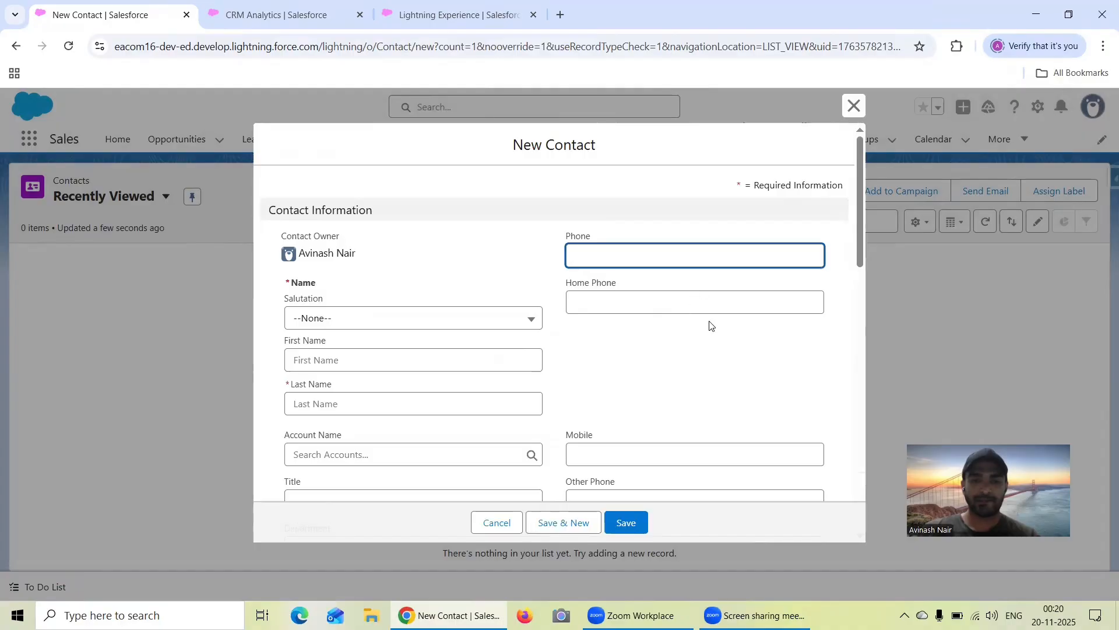
scroll(635, 320, down, 4)
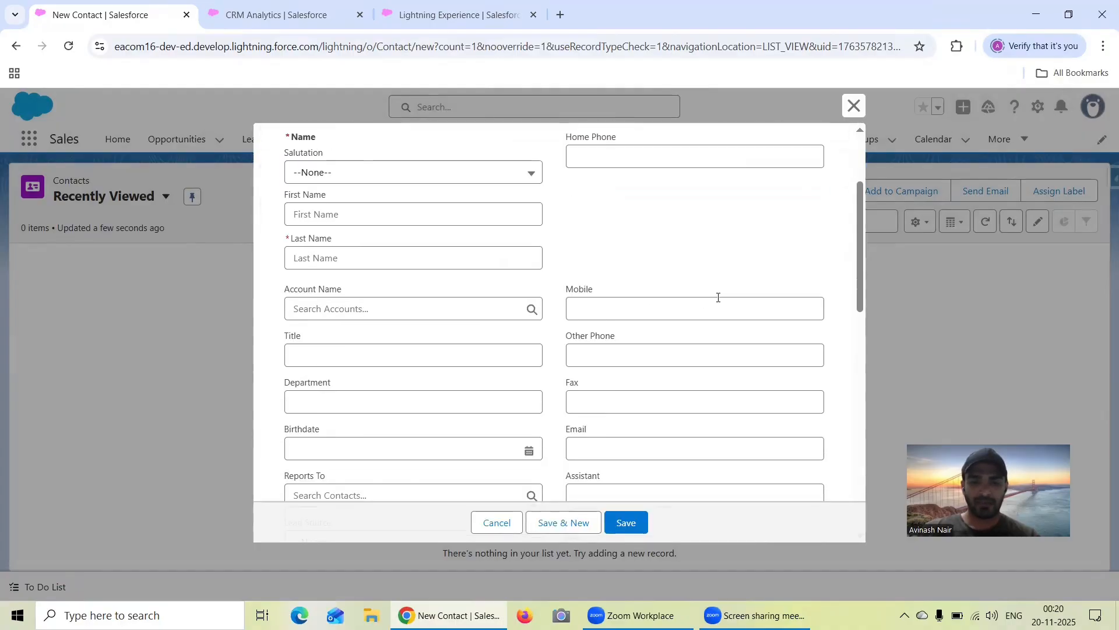
scroll(719, 302, down, 1)
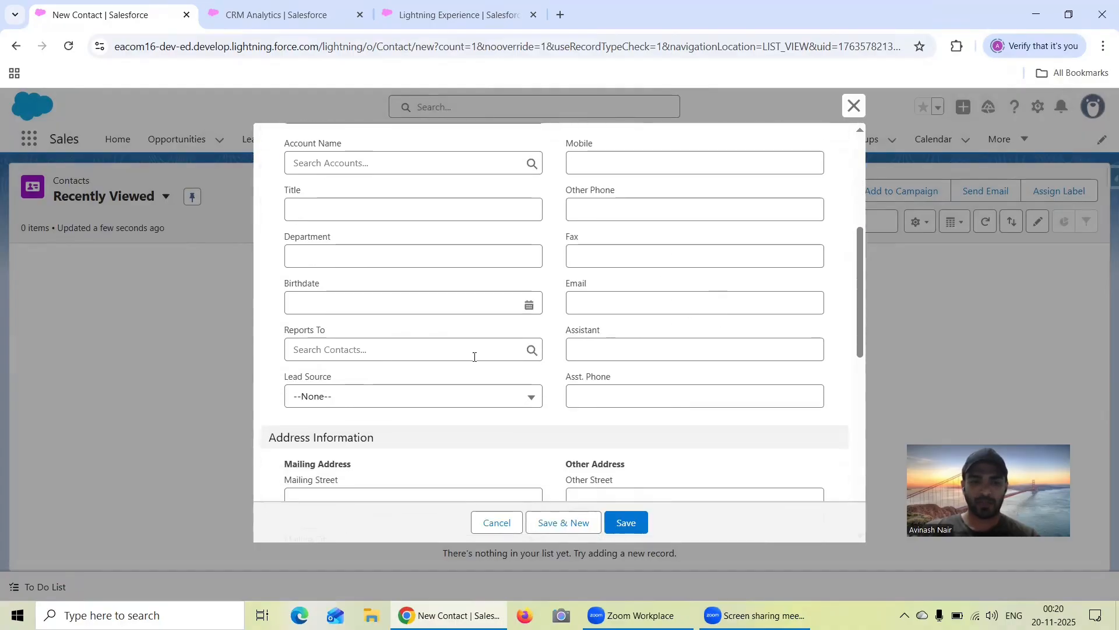
scroll(592, 345, down, 3)
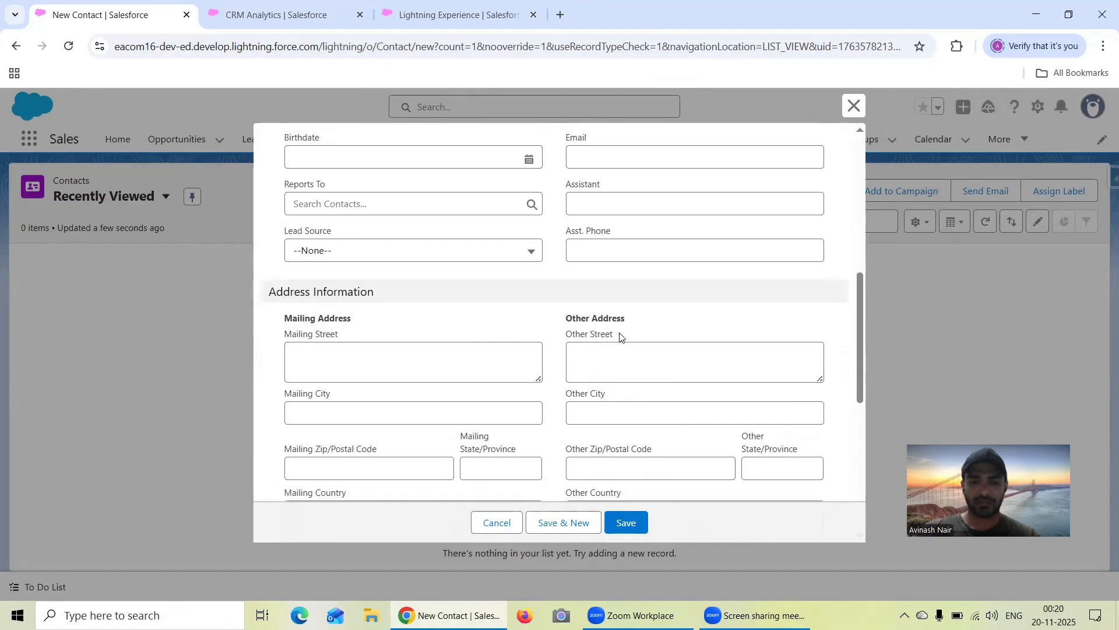
scroll(620, 333, down, 3)
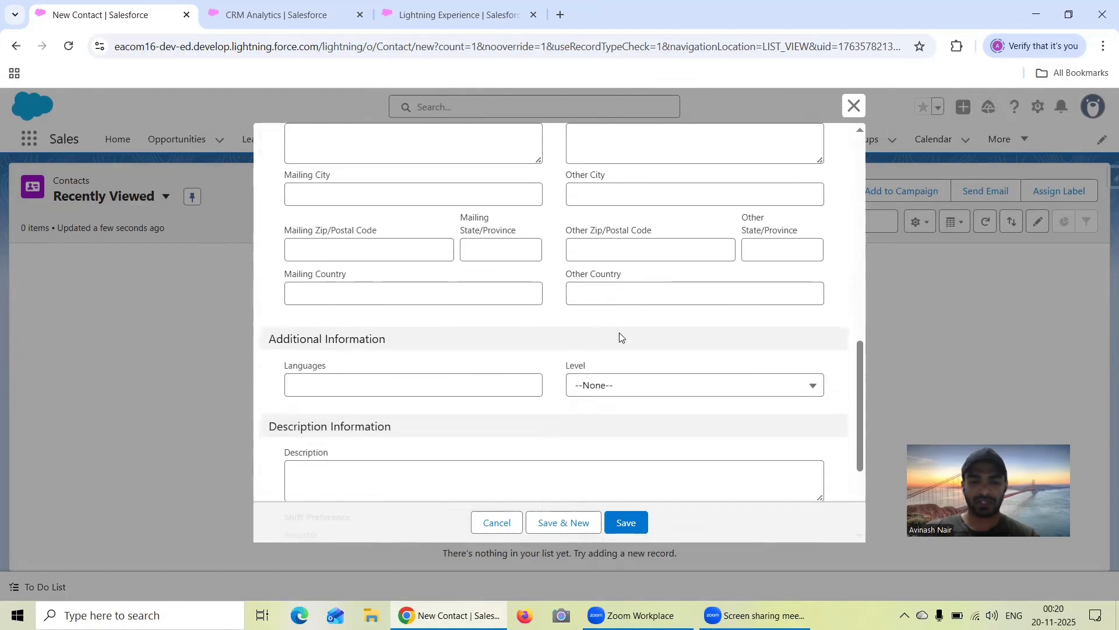
scroll(621, 337, down, 2)
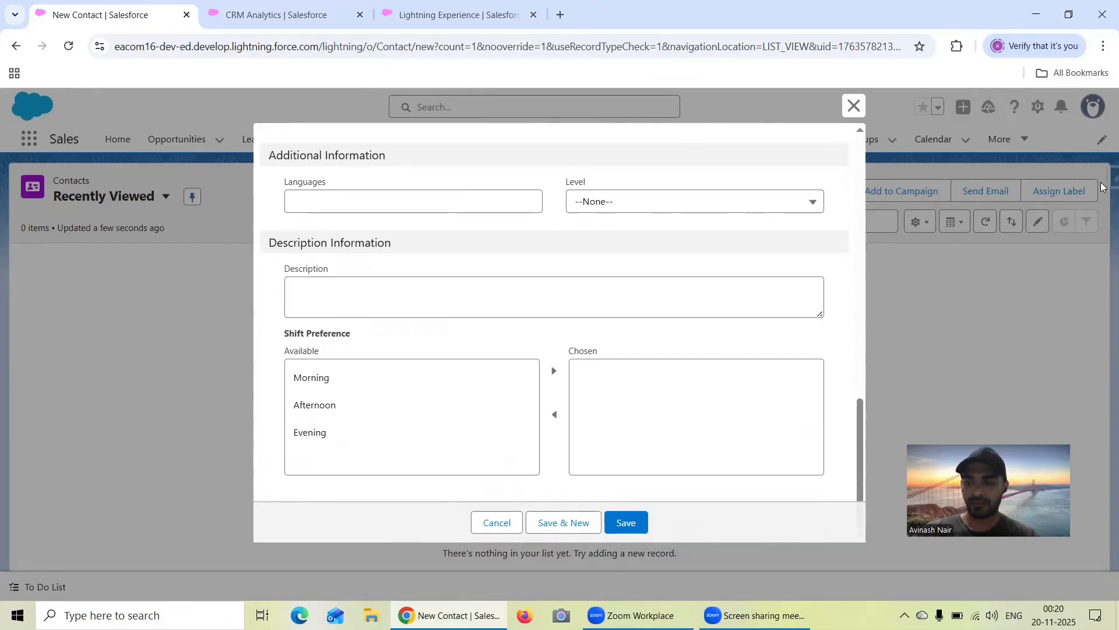
Step: Return to Analytics Studio, open Data Export from Salesforce Inspector Advanced, and place it beside the New Contact page
click(249, 18)
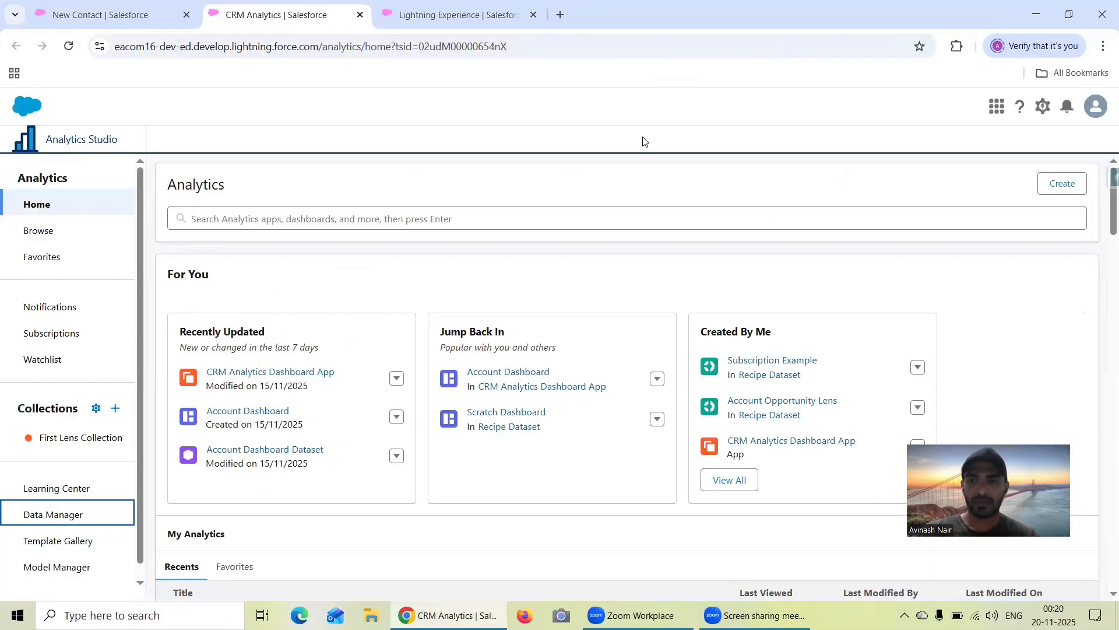
click(1111, 180)
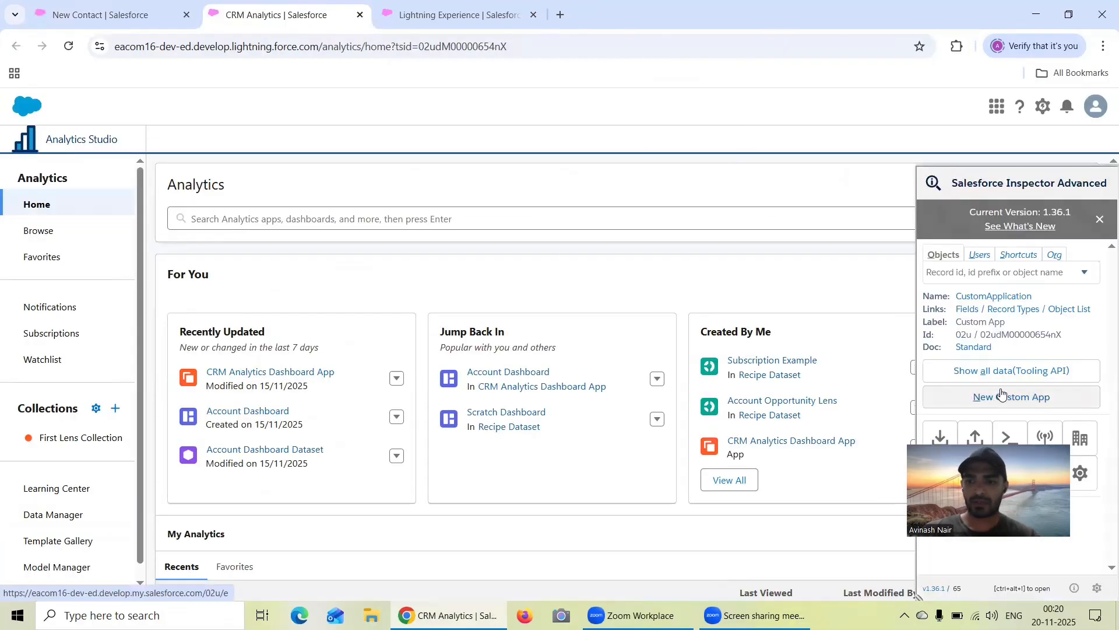
drag(1003, 461, 805, 509)
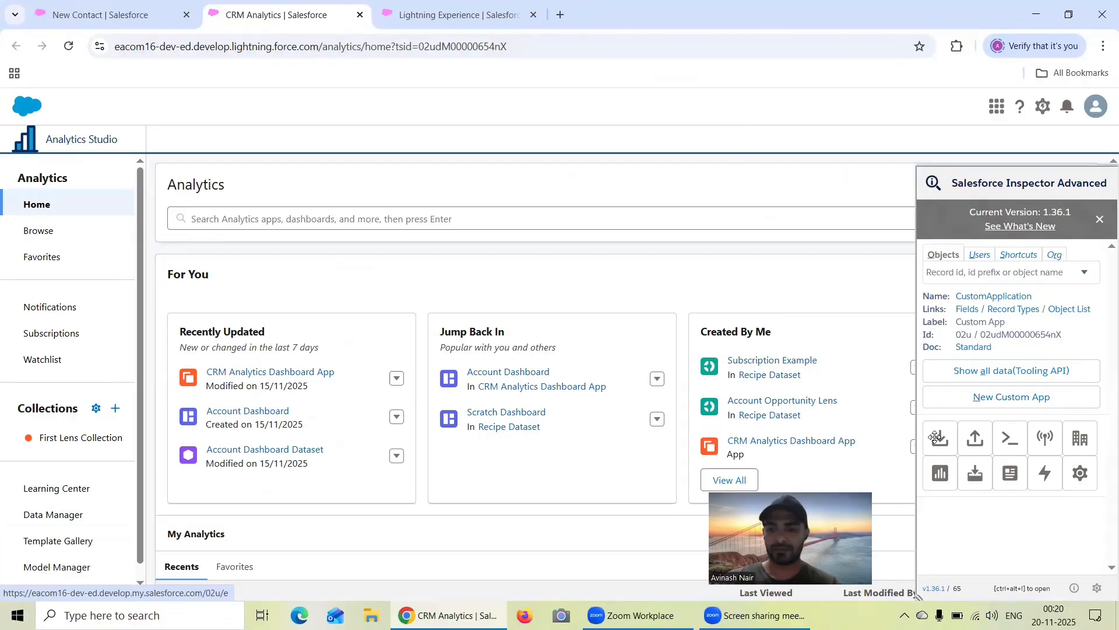
drag(426, 21, 300, 18)
Step: Write the export query "Select id, name from Contact"
drag(607, 175, 105, 182)
key(BackSpace)
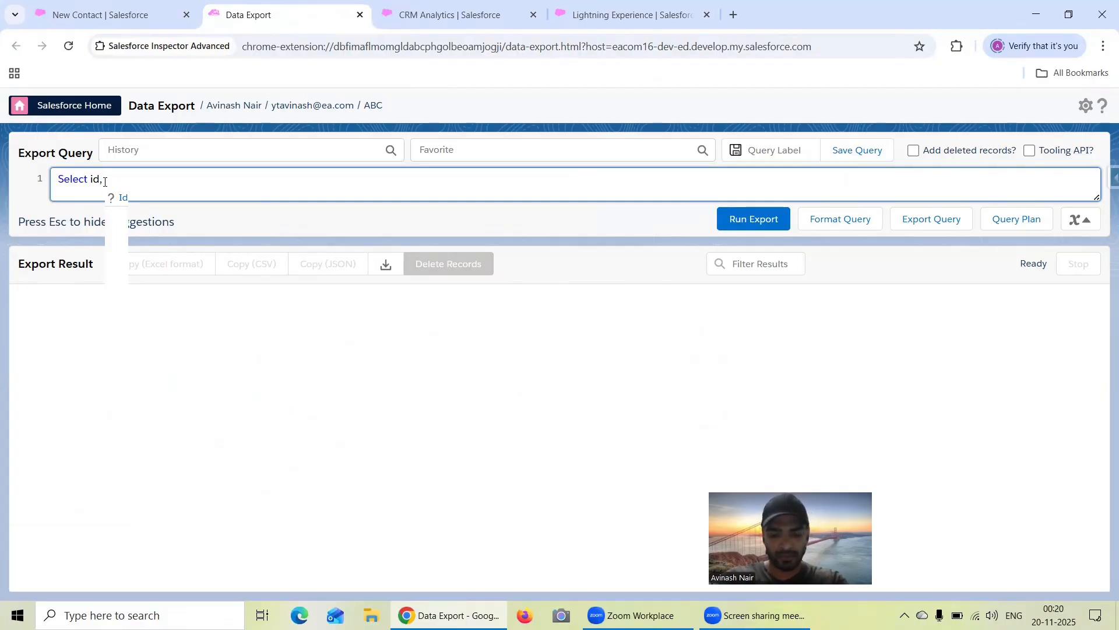
text(name from)
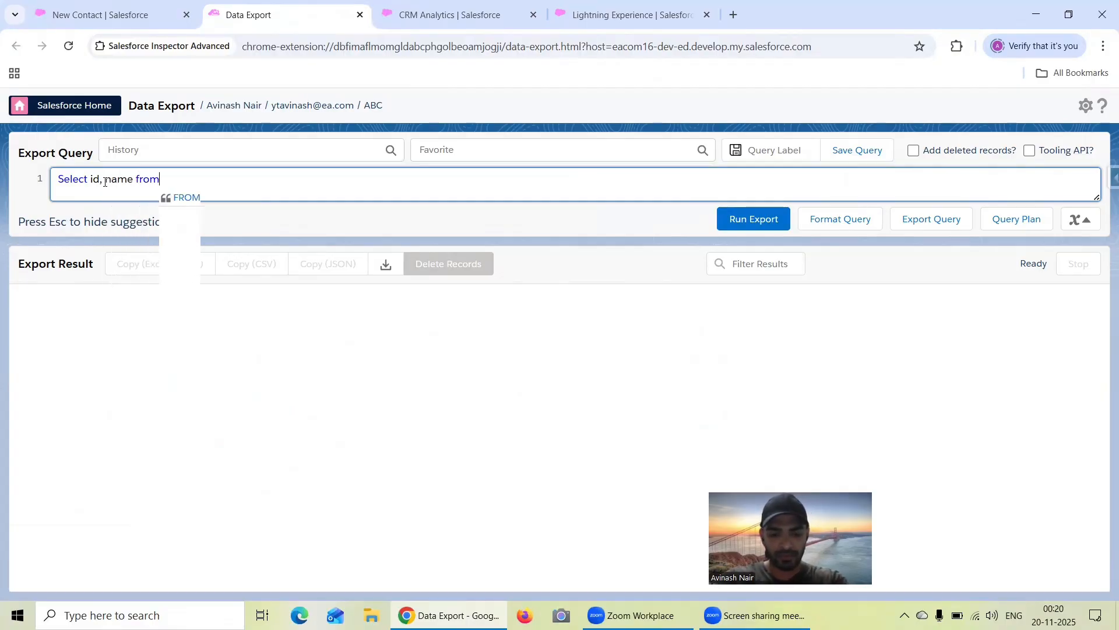
text( Contact)
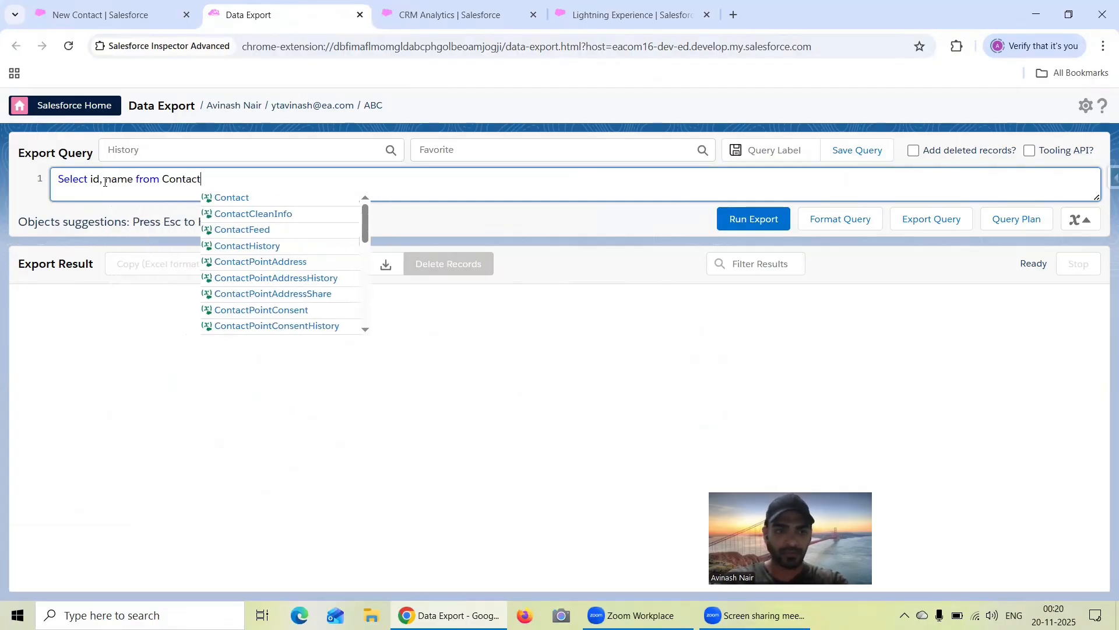
click(226, 198)
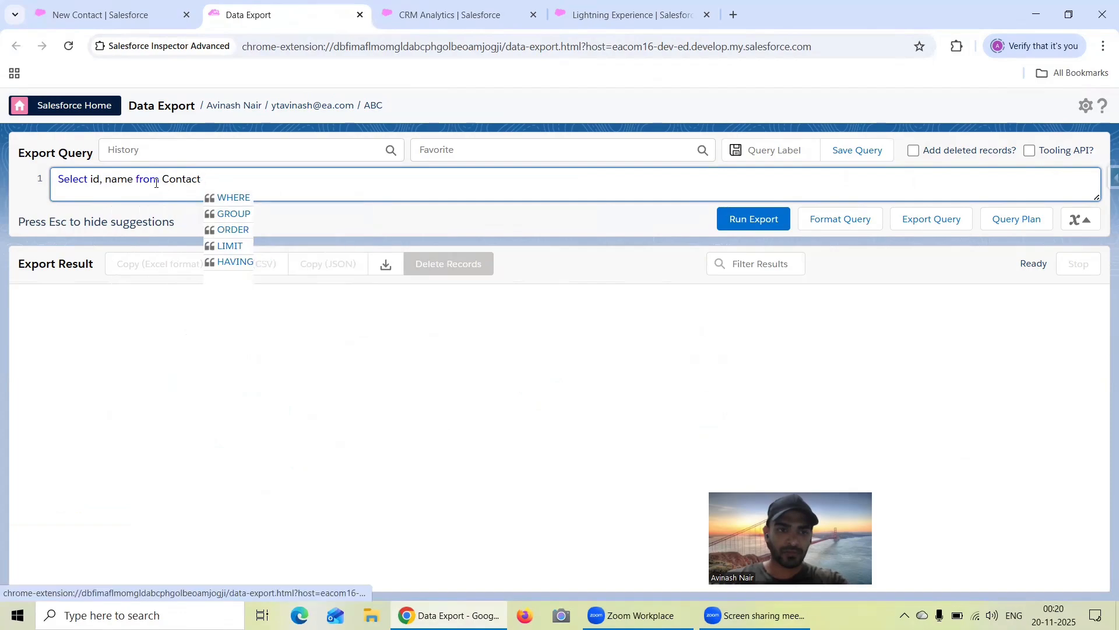
Step: Add the LeadSource, Level__c and Shift_Preference__c fields after name in the Contact query
click(134, 180)
text(, Lea)
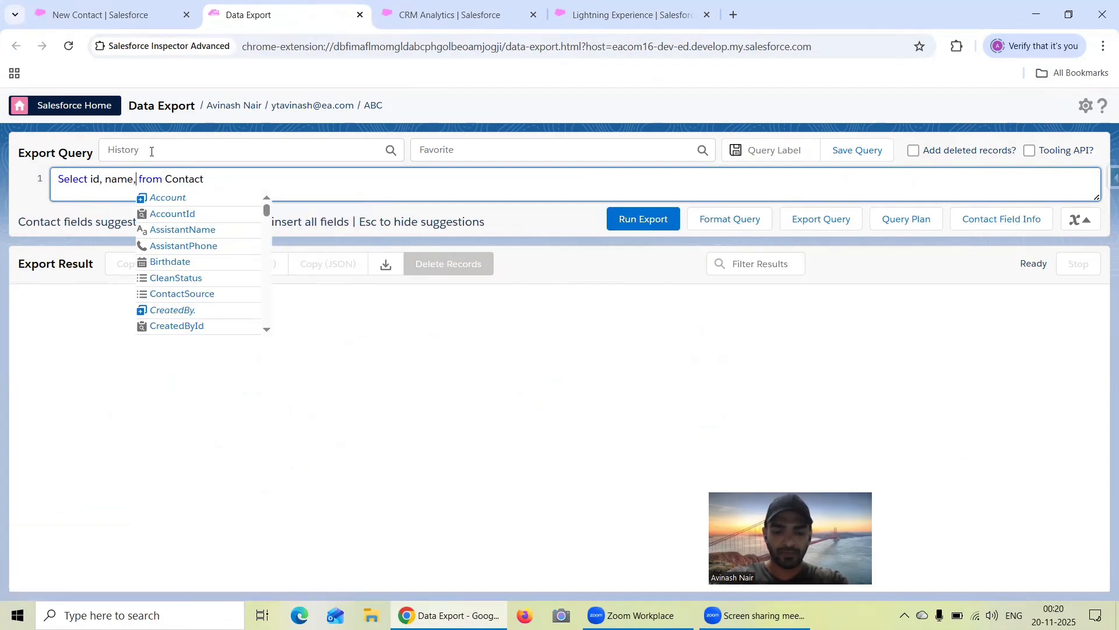
text(d)
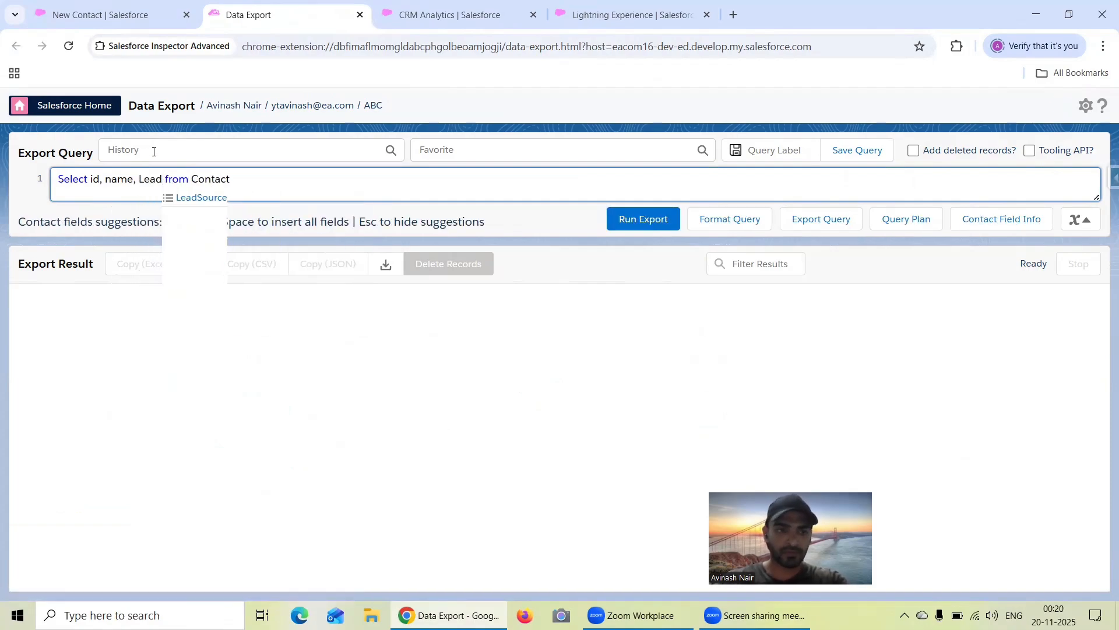
click(194, 196)
text(Leve)
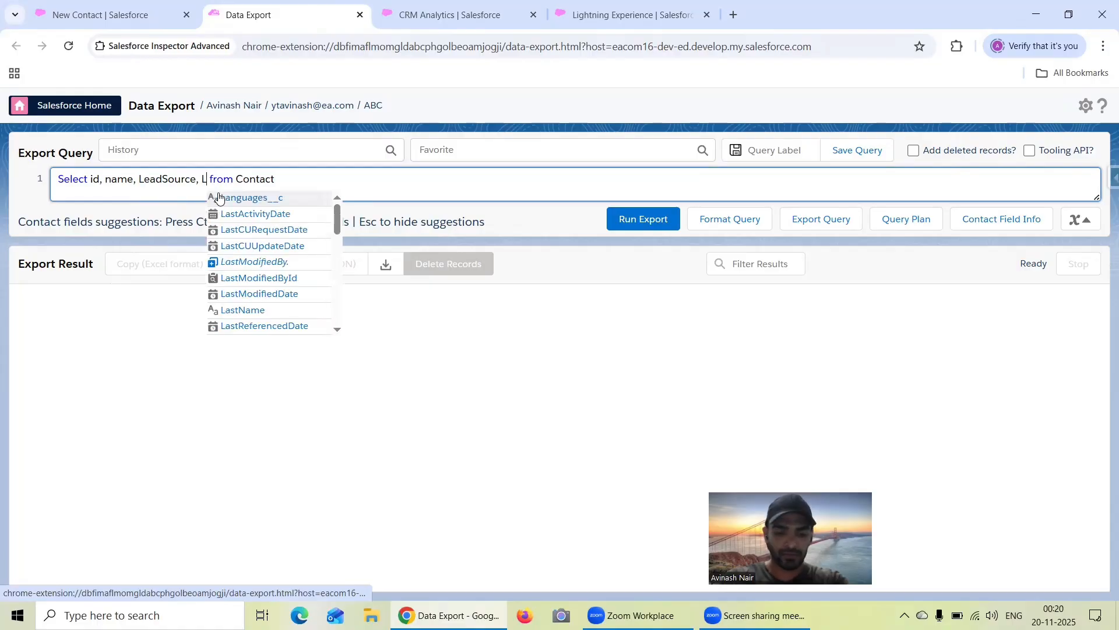
text(l)
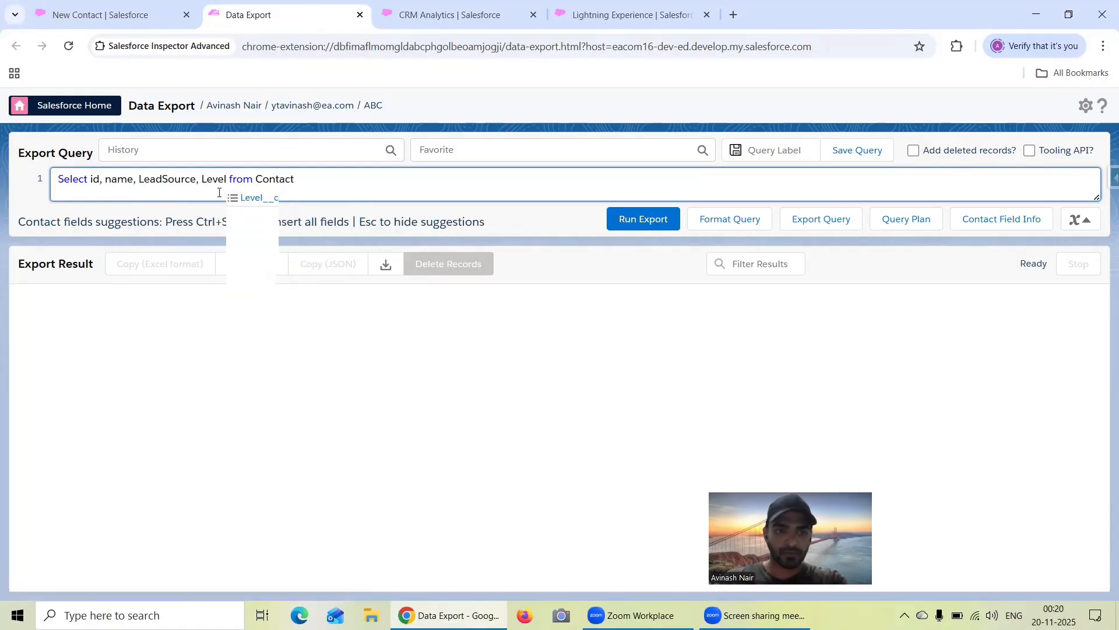
click(262, 198)
text(Sh)
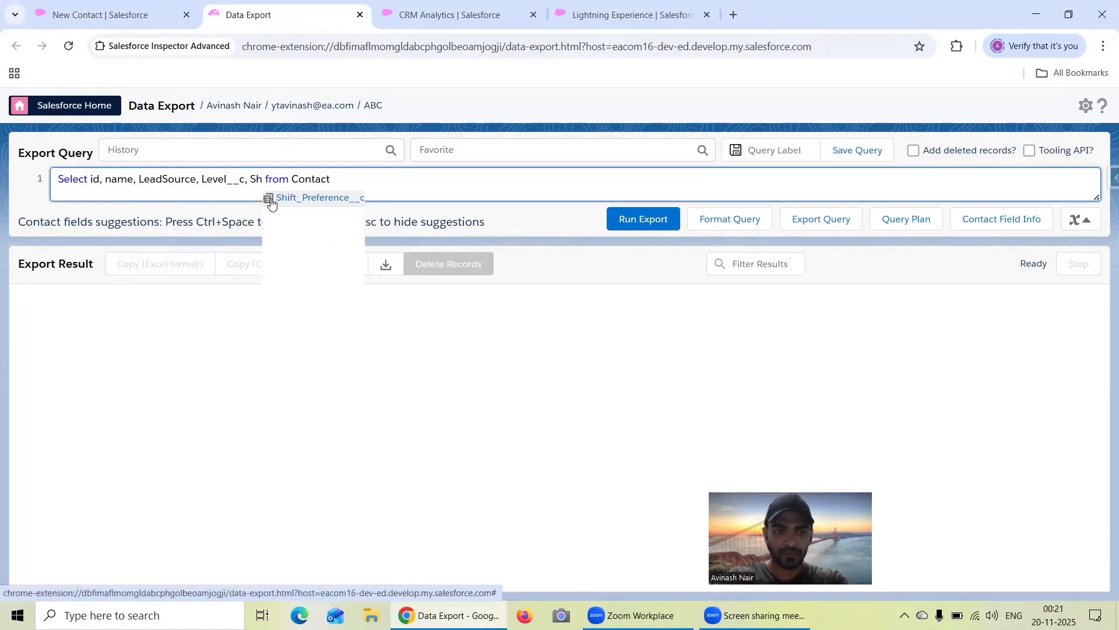
click(271, 199)
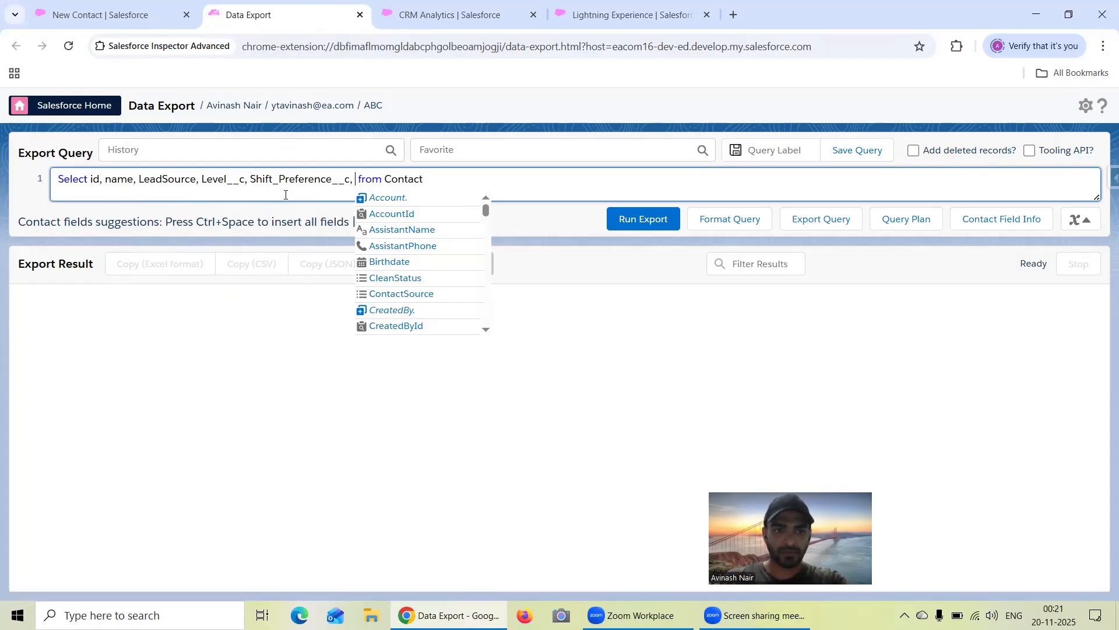
Step: Add OtherCountry and MailingCountry as the last fields of the Contact query, without a trailing comma, and run the export
text(Othe)
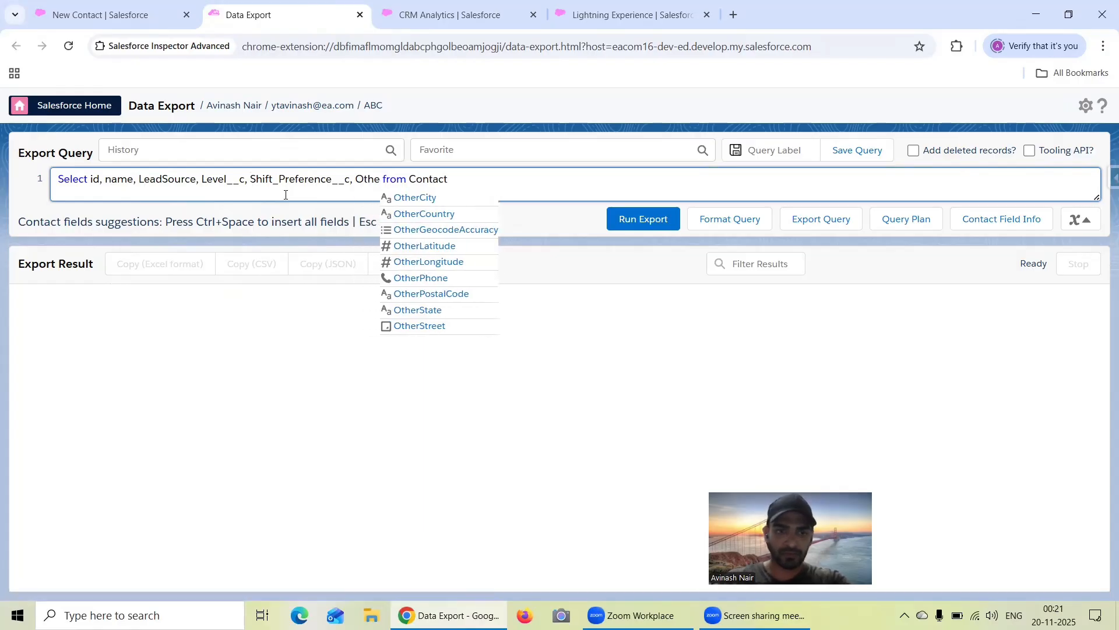
click(402, 213)
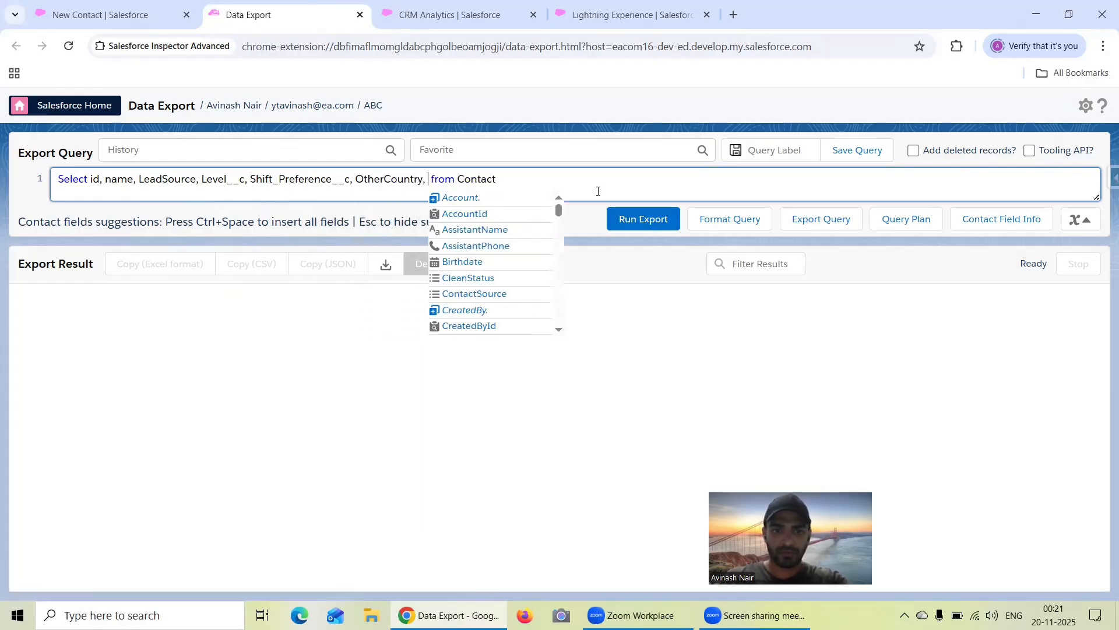
text(Mai)
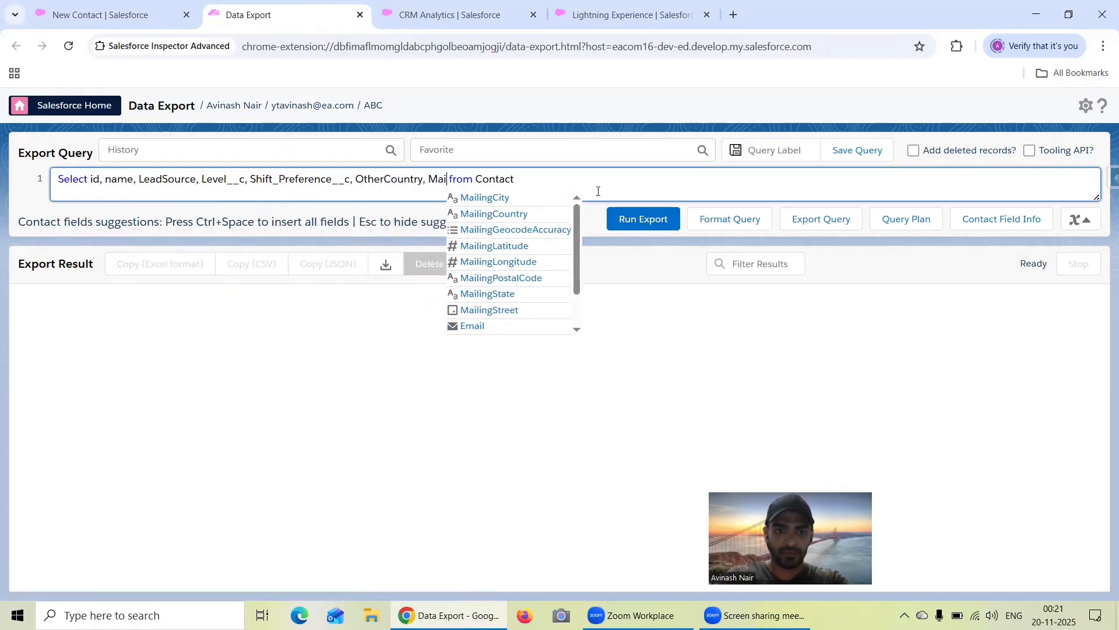
click(527, 211)
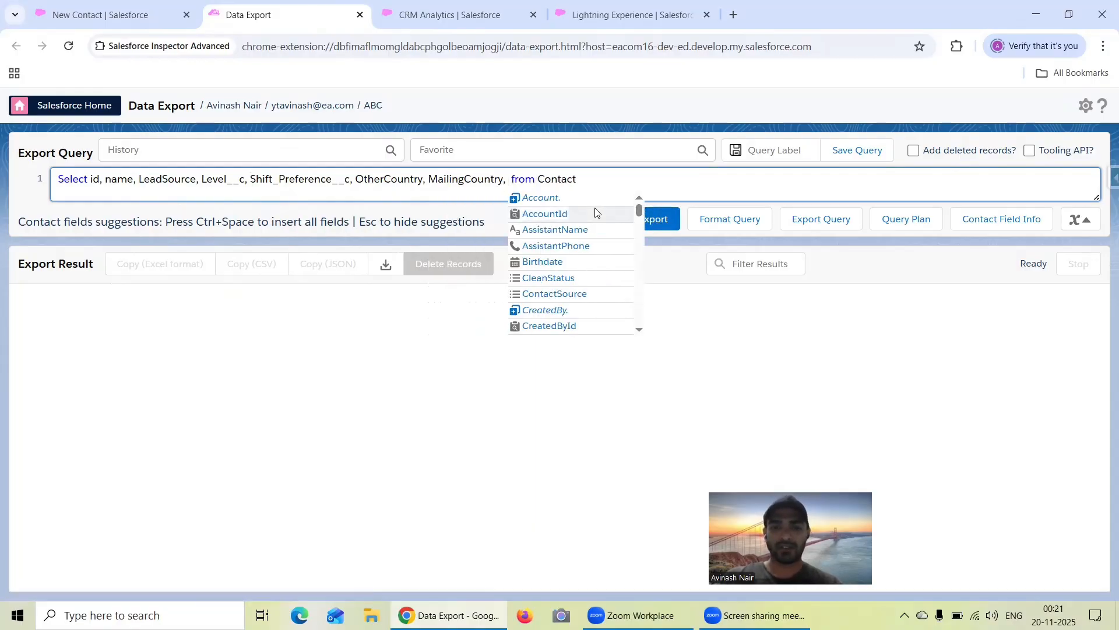
key(BackSpace)
key(BackSpace)
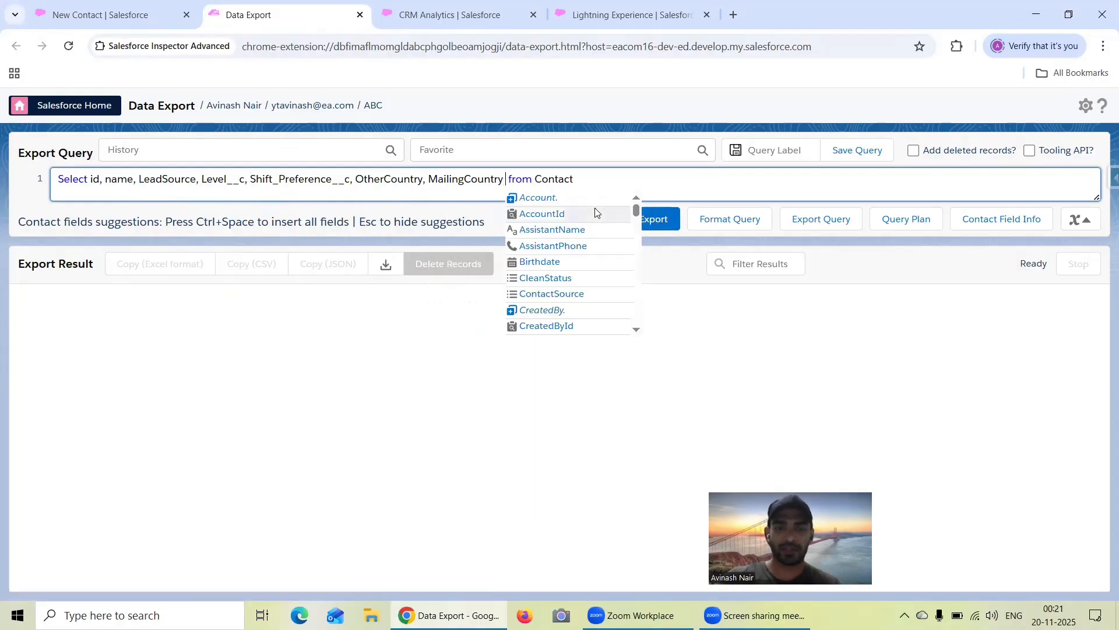
click(654, 220)
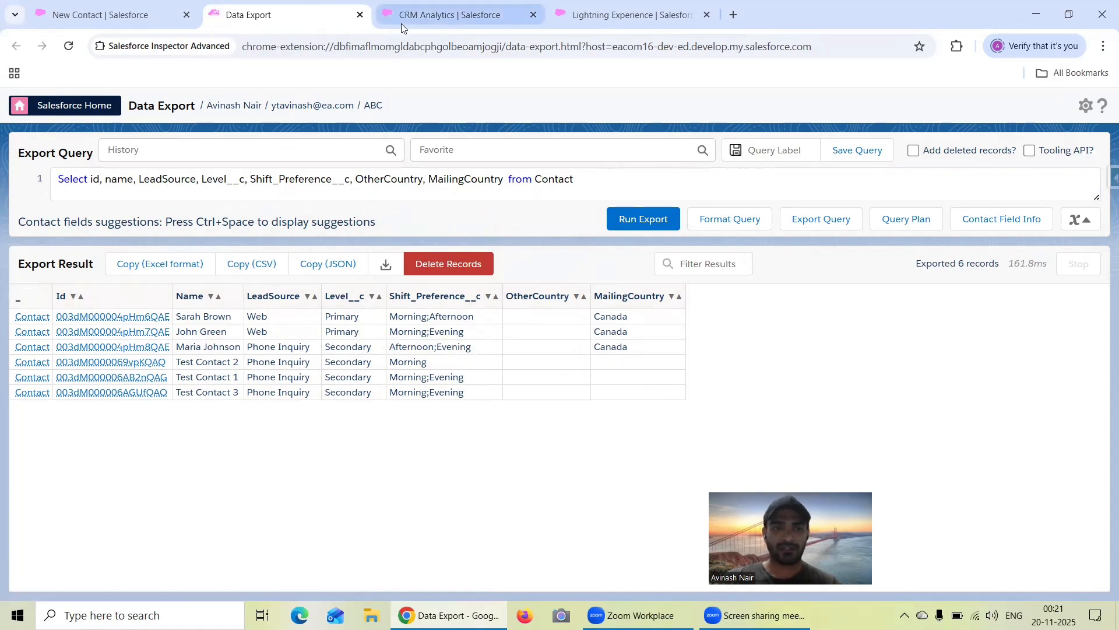
Step: Open the Free Session 27 recipe from the Dataflows & Recipes area of the classic Data Manager
click(464, 18)
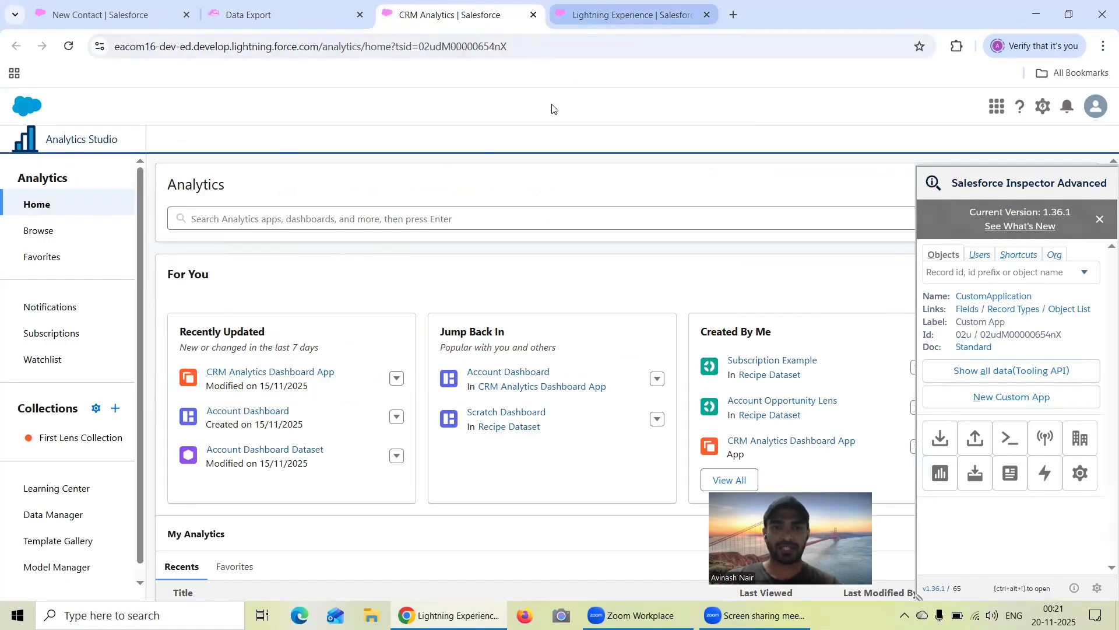
click(583, 15)
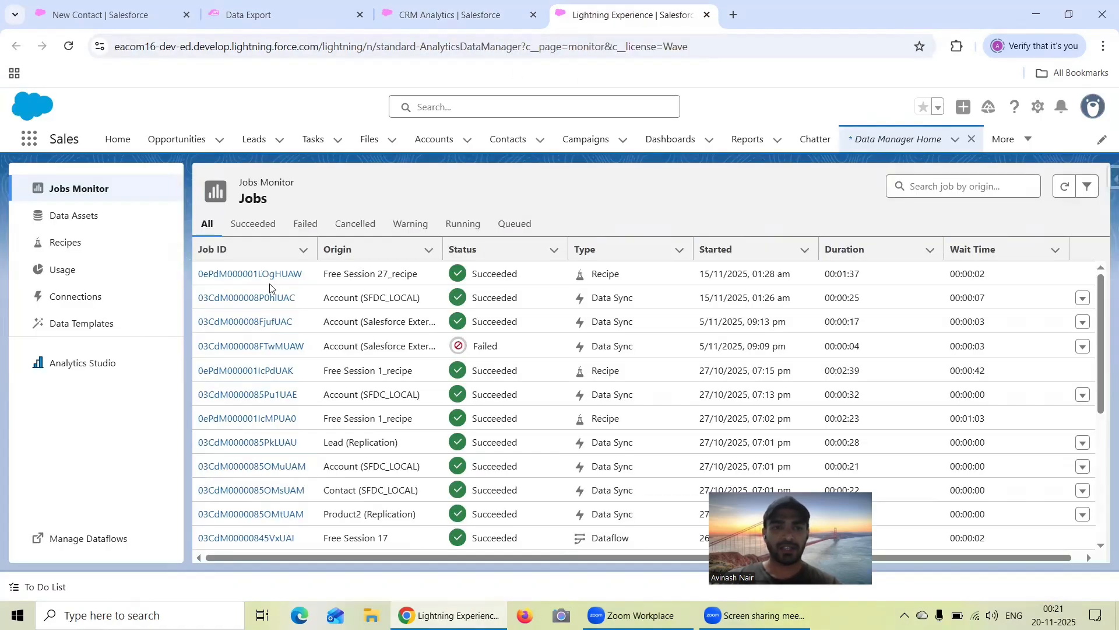
click(82, 538)
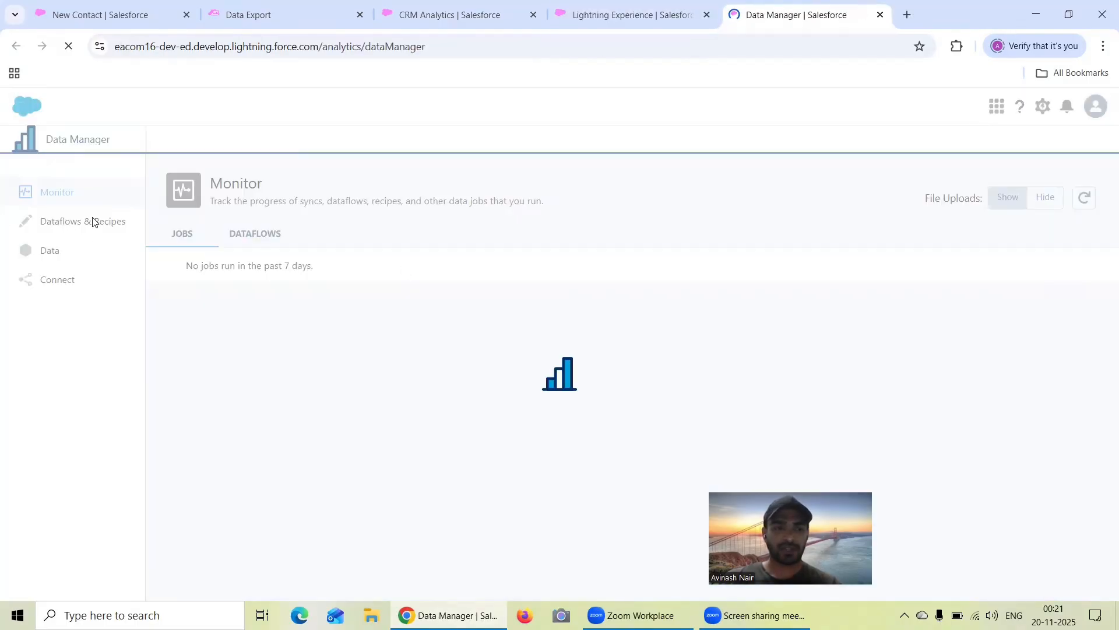
click(93, 224)
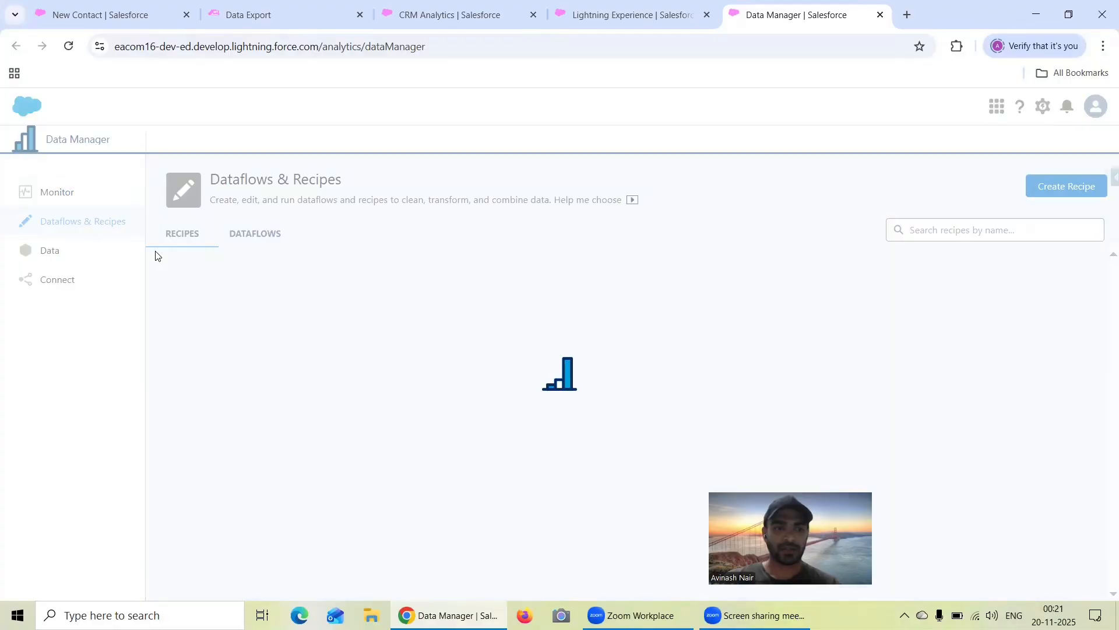
click(236, 292)
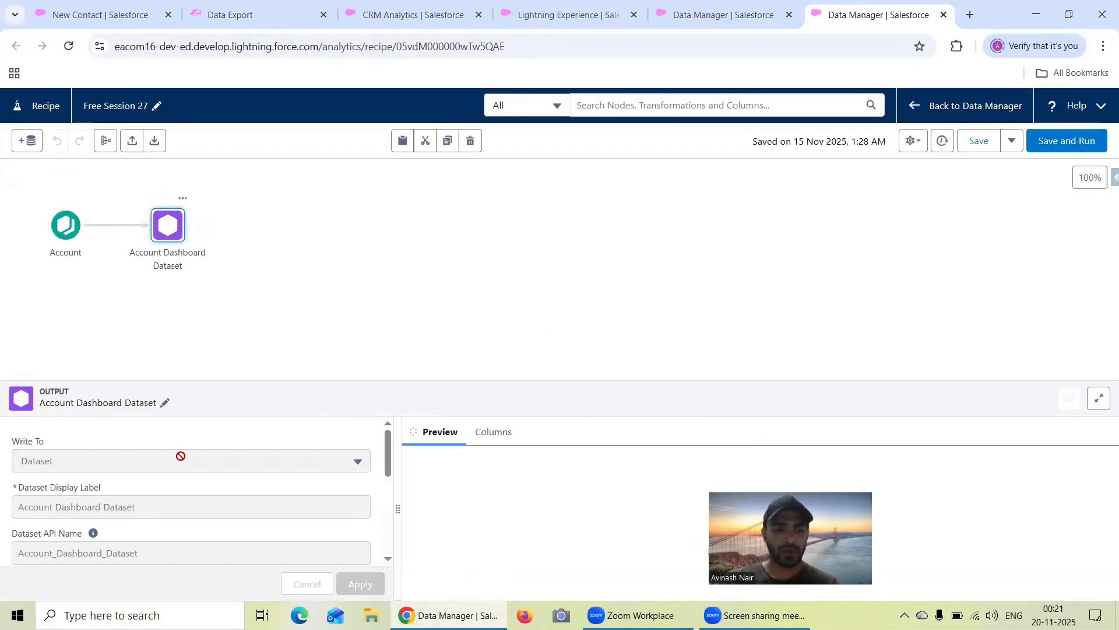
Step: Review the output settings of the Account Dashboard Dataset node, including its app location, and close its details
scroll(180, 455, down, 5)
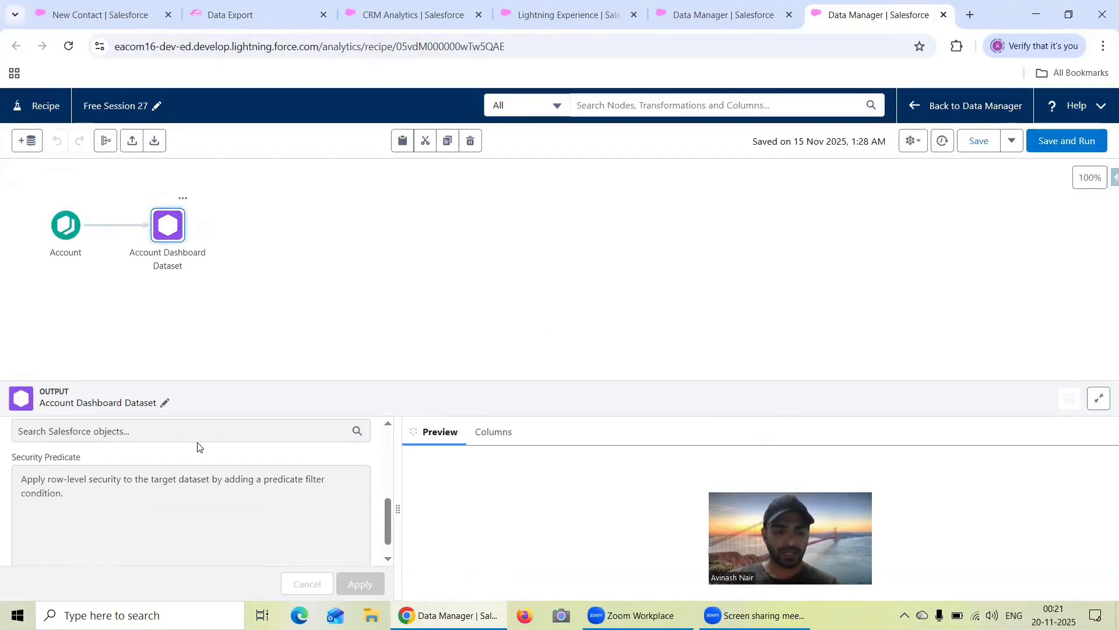
scroll(197, 447, up, 1)
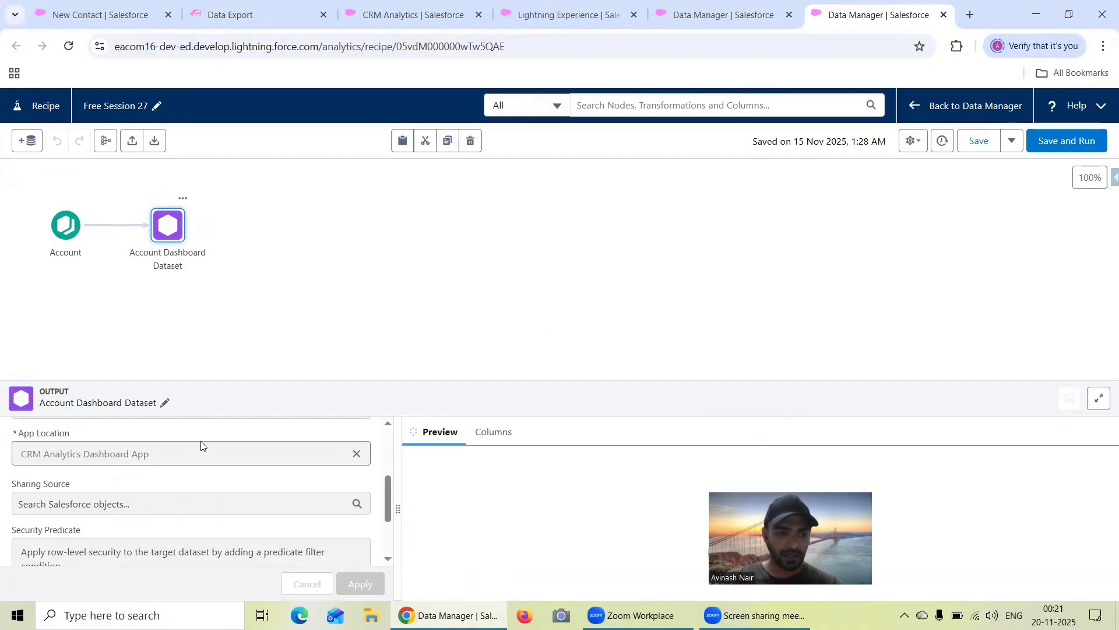
click(263, 325)
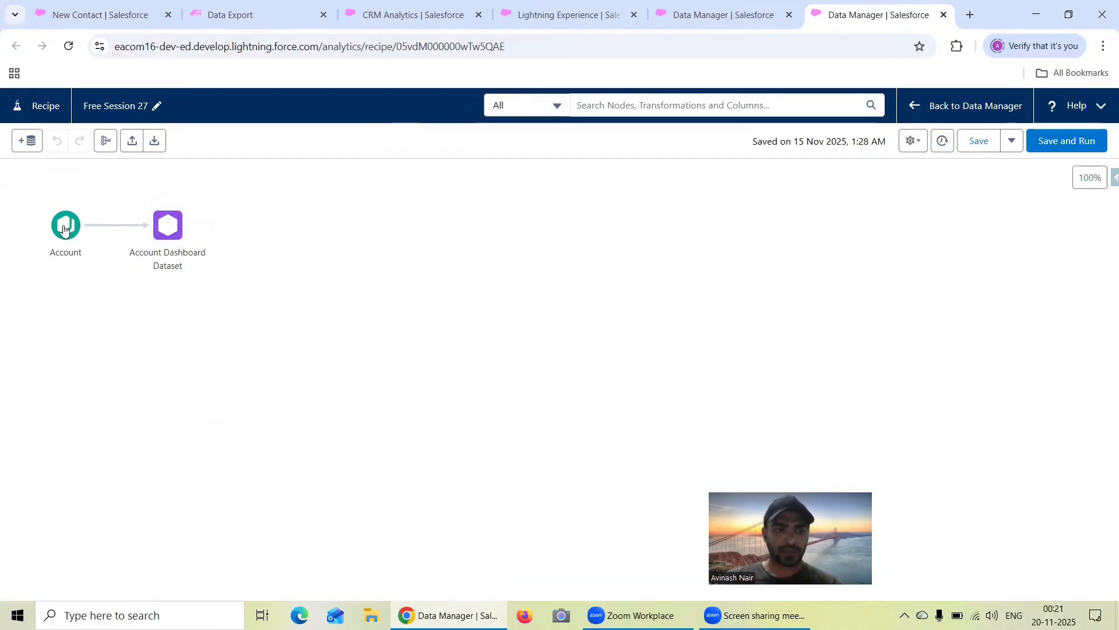
Step: Start adding input data to the recipe and search the available data for "Contact"
click(27, 140)
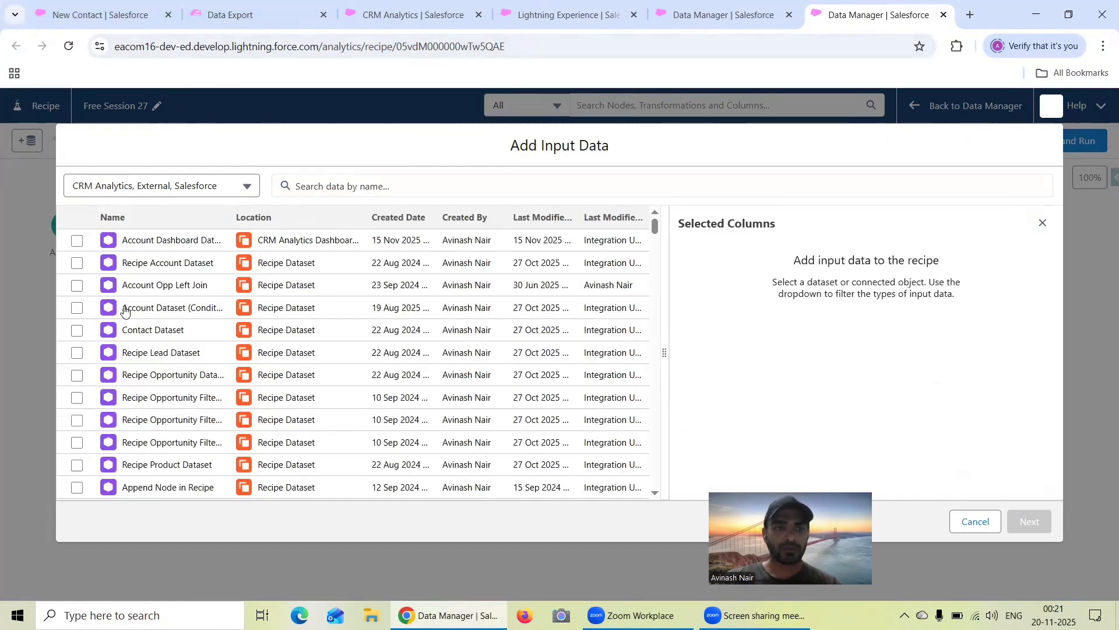
click(331, 183)
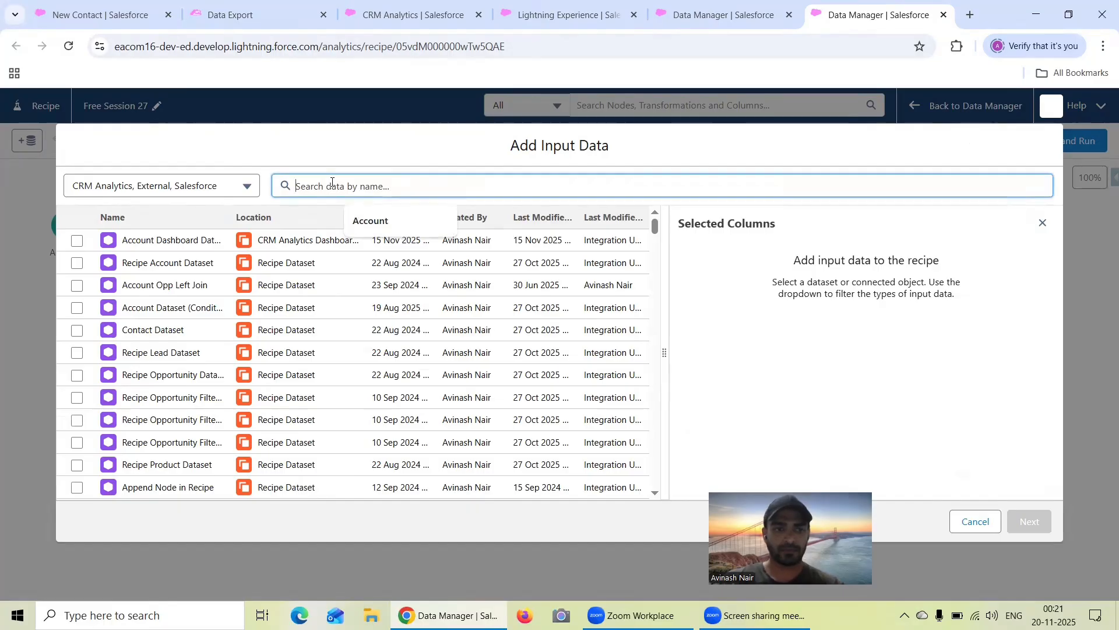
text(Cobtac)
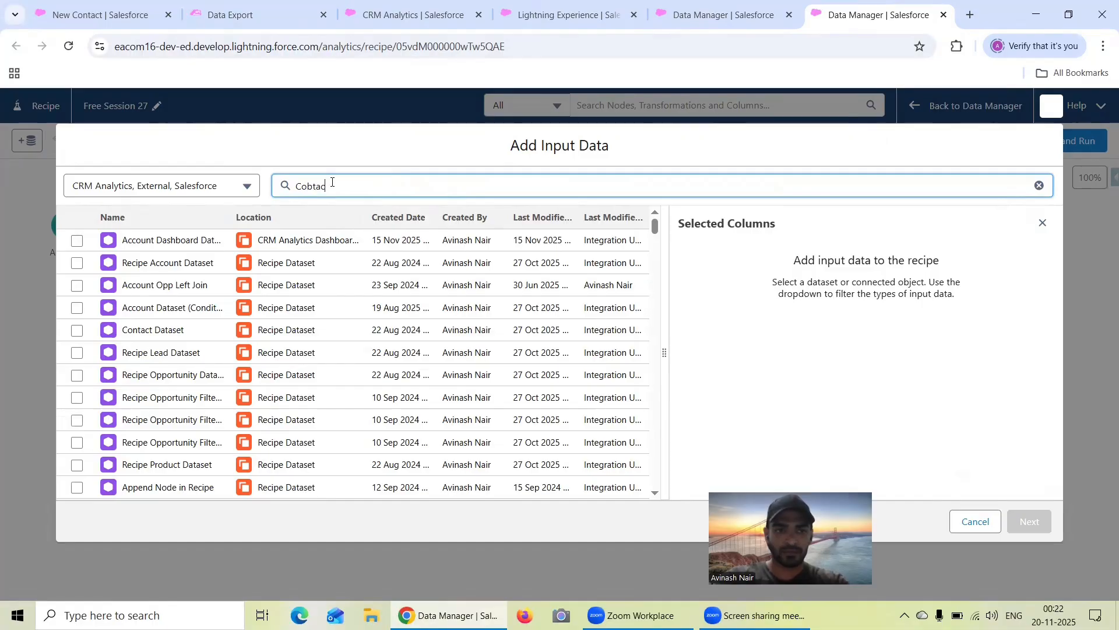
key(BackSpace)
key(BackSpace)
key(BackSpace)
key(BackSpace)
text(n)
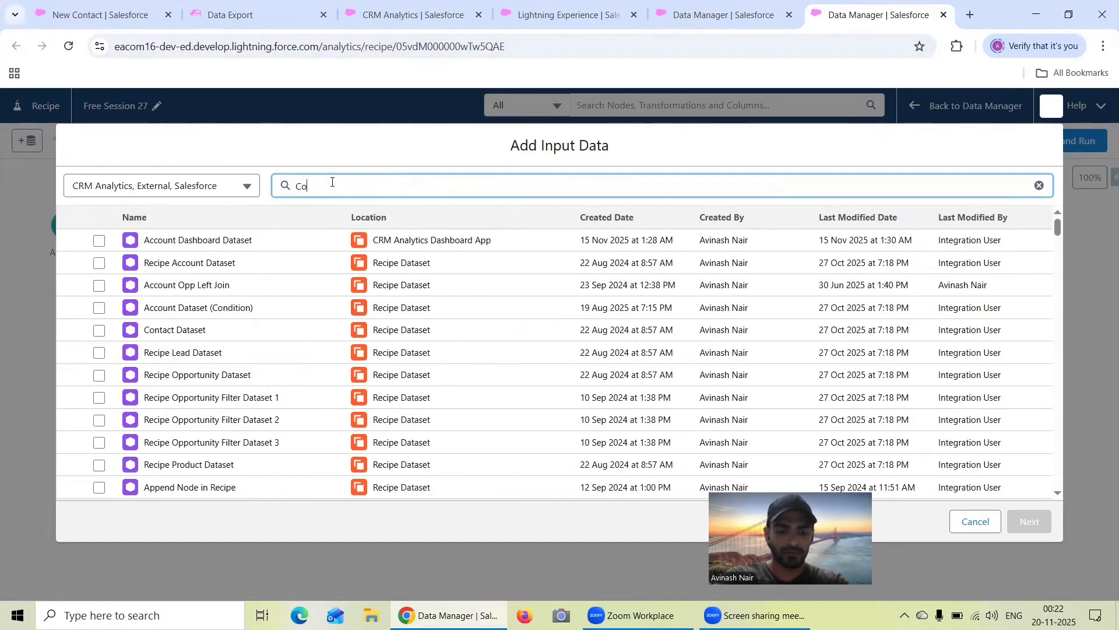
text(ntact)
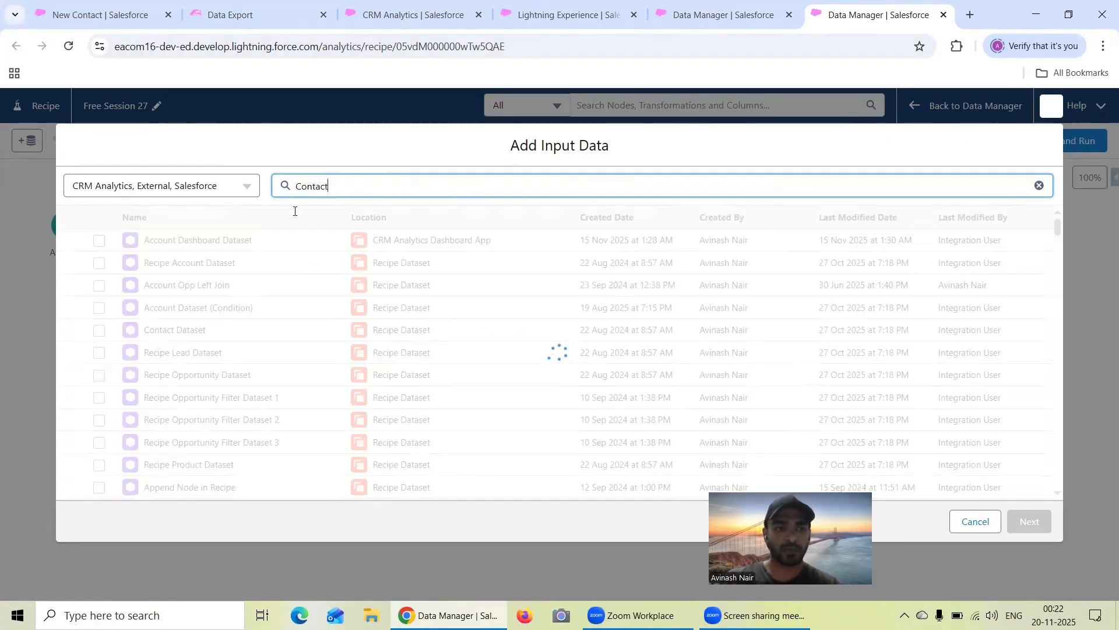
Step: Limit the input data sources to Salesforce Objects, excluding CRM Analytics Datasets and External Connected Objects
click(172, 186)
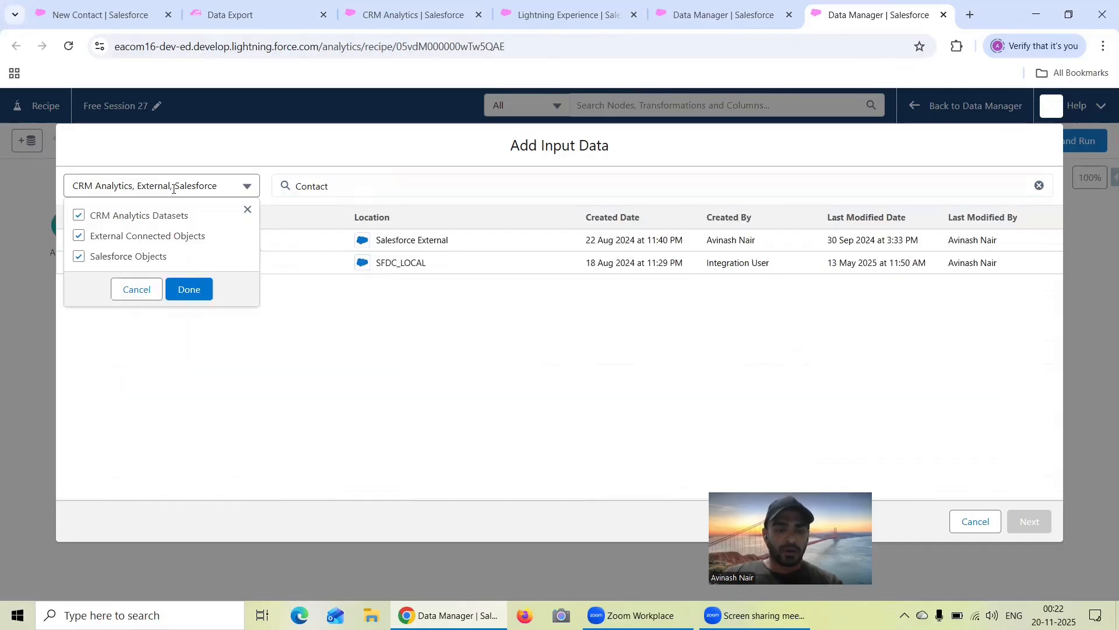
click(138, 237)
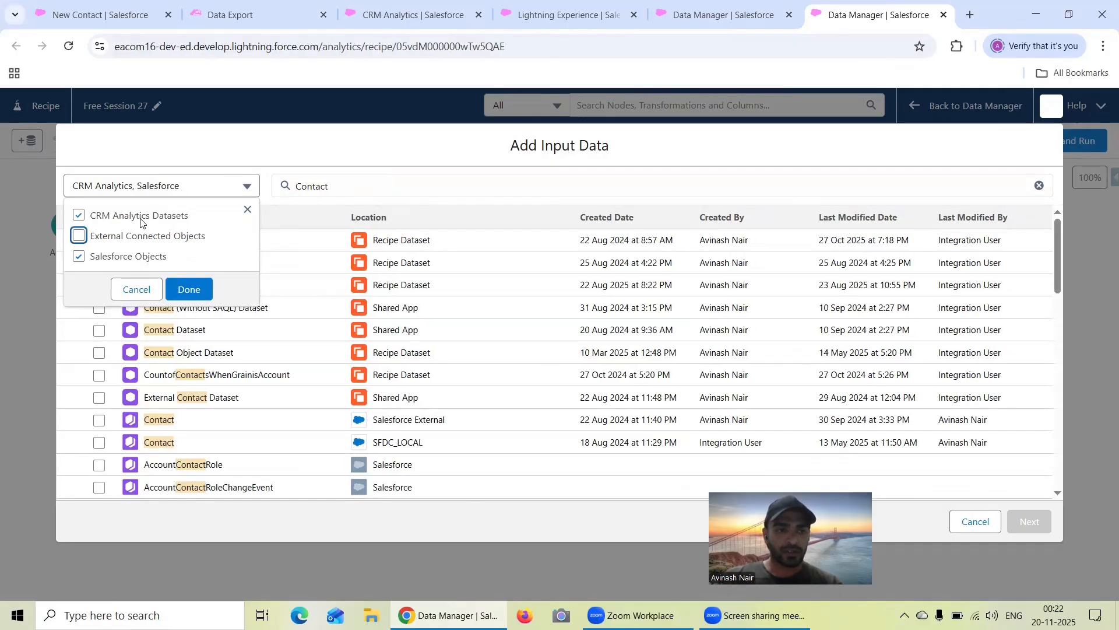
click(139, 237)
click(145, 222)
click(146, 239)
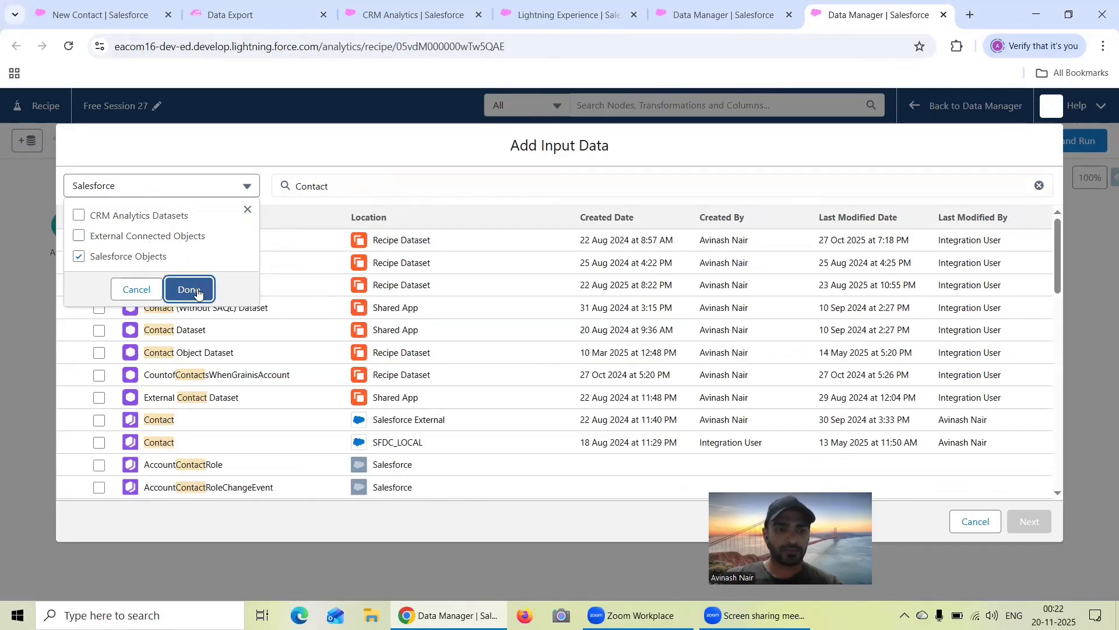
click(187, 289)
Step: Choose the SFDC_LOCAL Contact object and include its Id, Account ID and Name columns
click(99, 242)
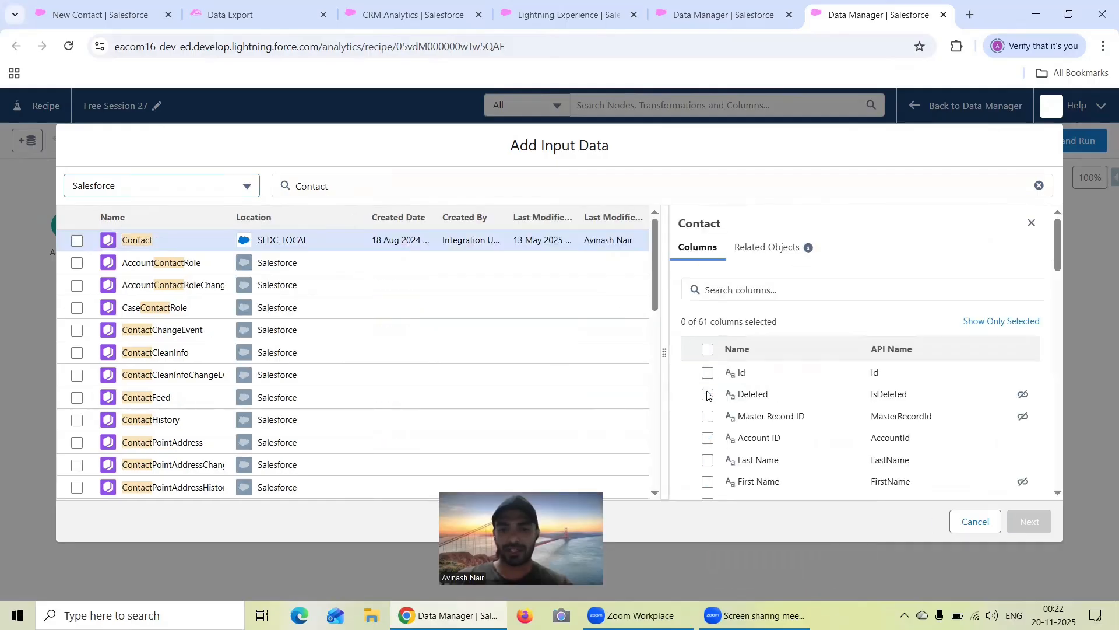
click(708, 373)
click(707, 438)
scroll(723, 443, down, 2)
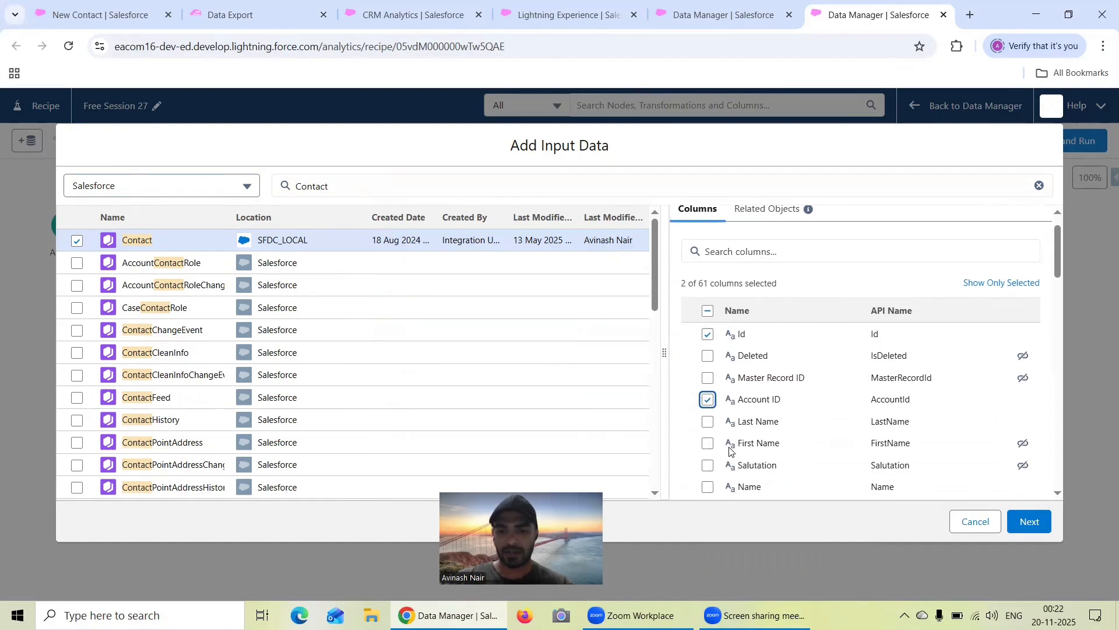
click(707, 453)
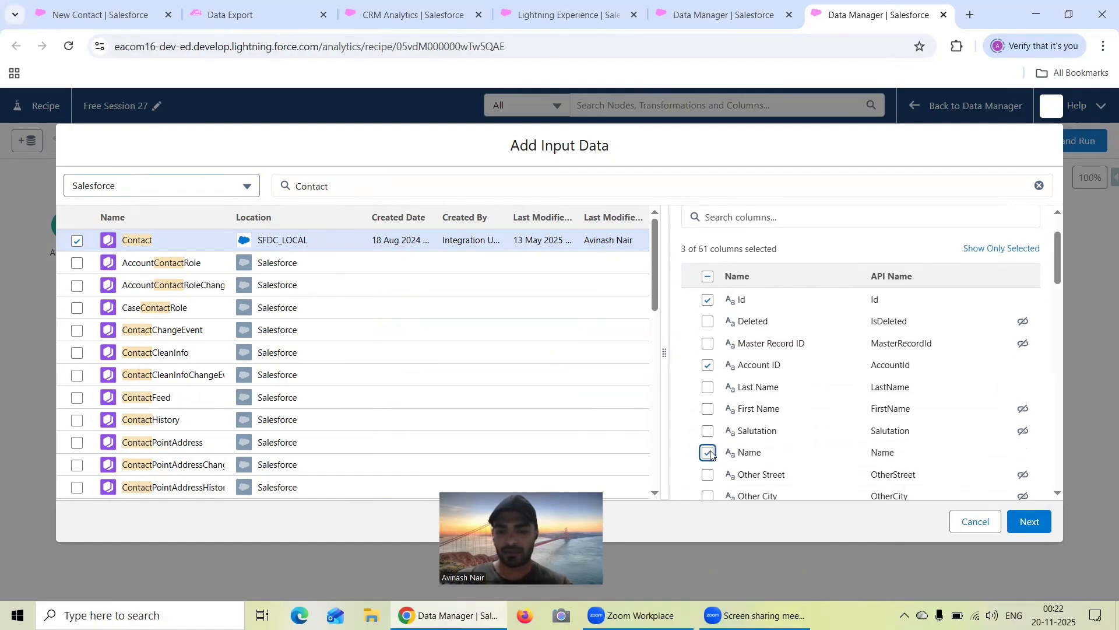
scroll(707, 420, down, 3)
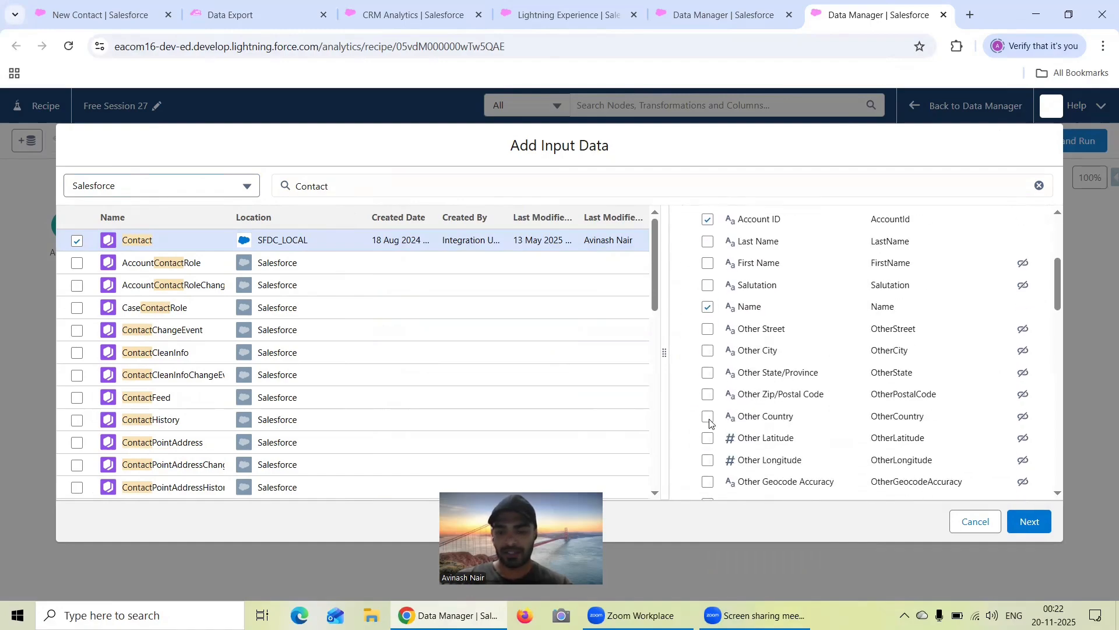
Step: Check the fields in the Contact export query, and include the Mailing Country column in the recipe's Contact input
click(257, 10)
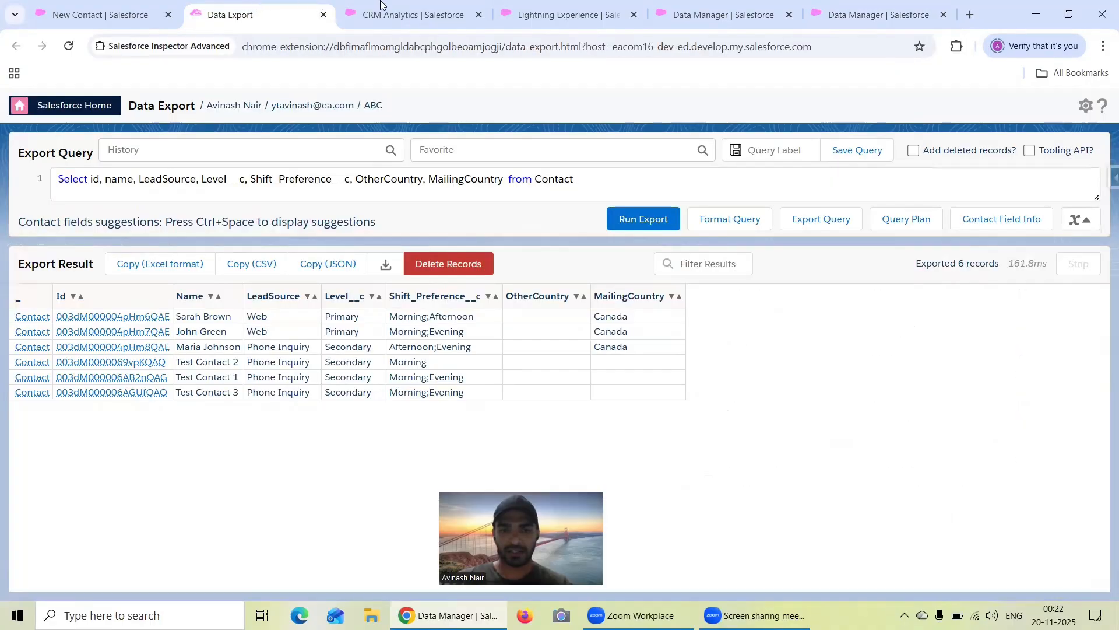
click(382, 7)
click(554, 8)
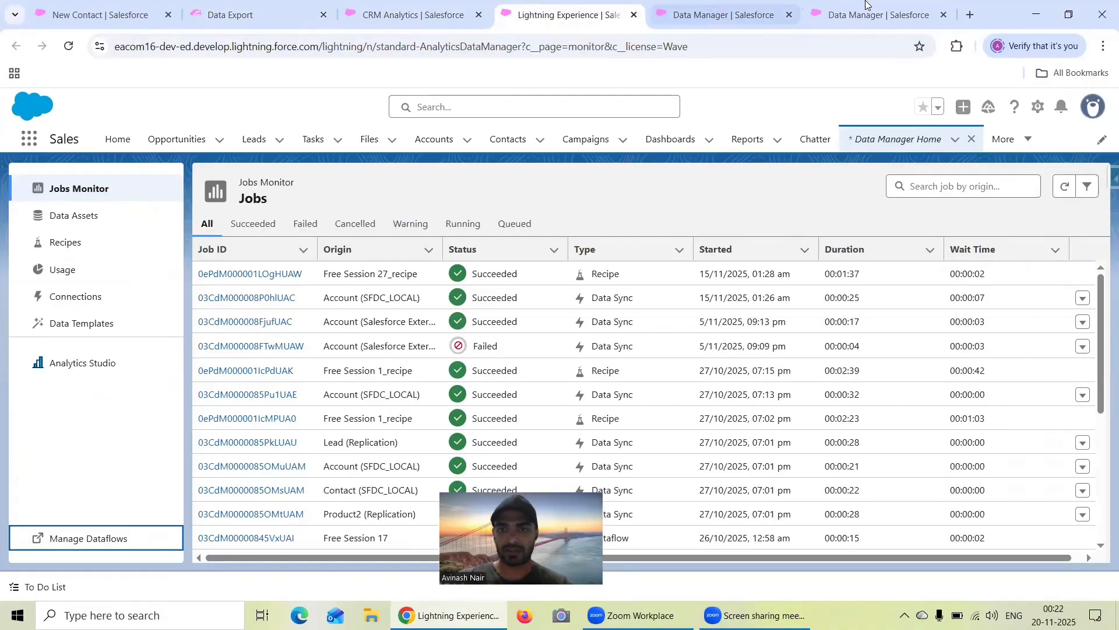
click(865, 8)
scroll(764, 389, down, 5)
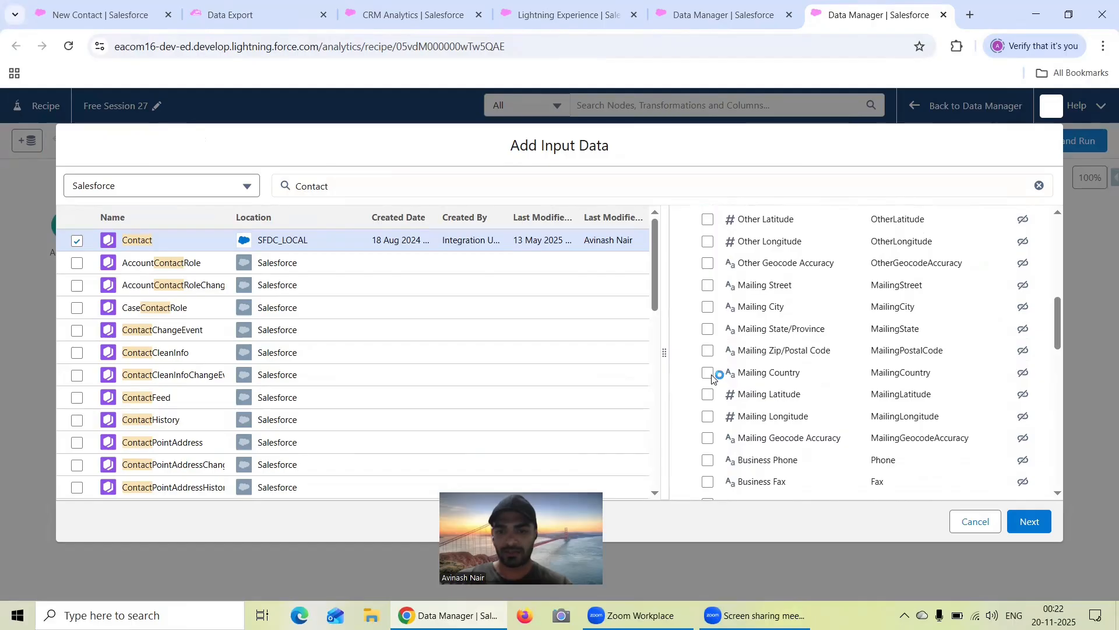
click(708, 372)
Step: Include the custom Level and Shift_Preference__c columns in the Contact input
scroll(758, 385, down, 5)
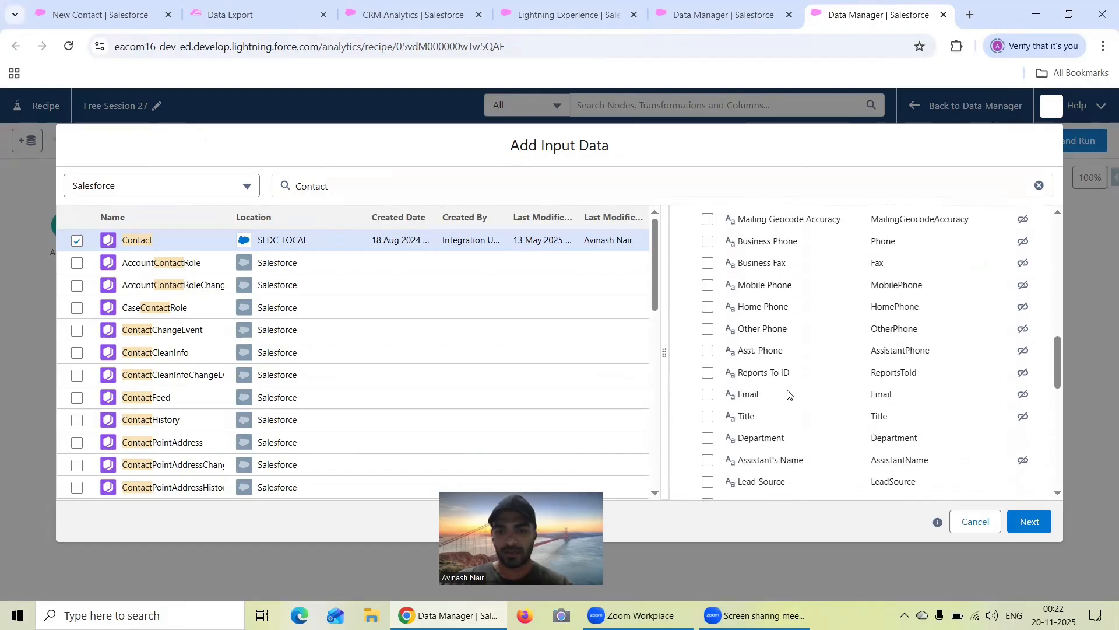
scroll(788, 394, down, 3)
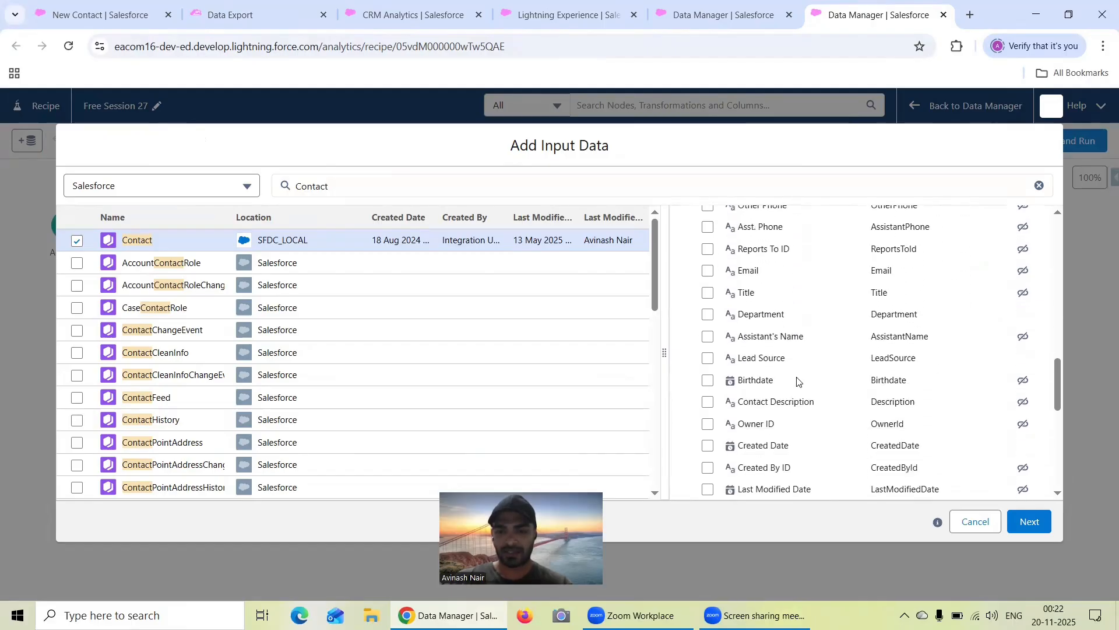
scroll(836, 378, down, 4)
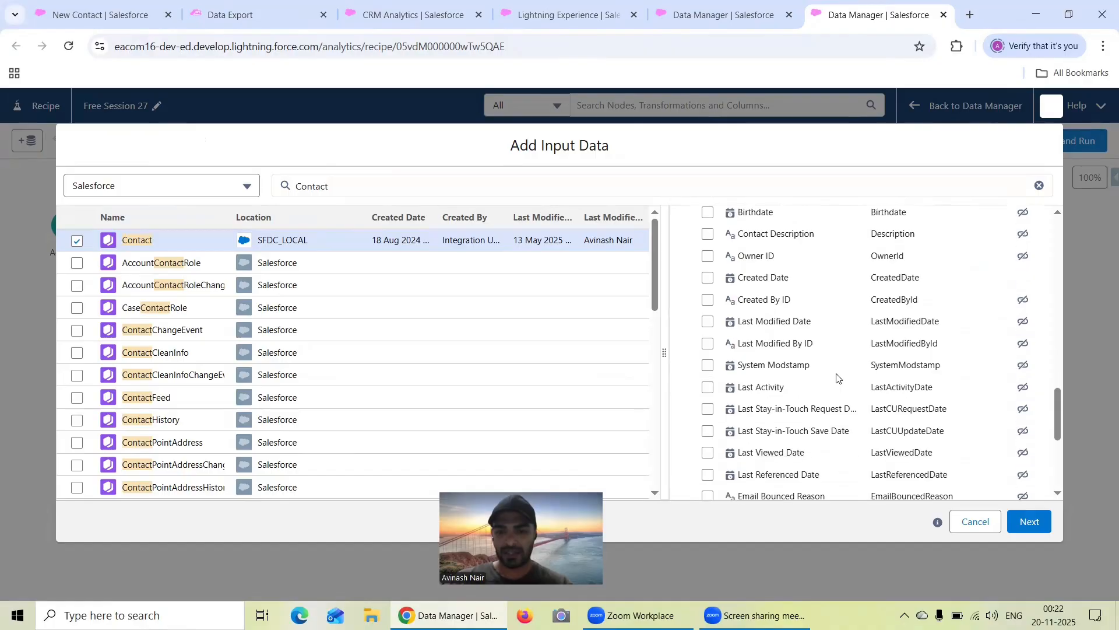
scroll(836, 378, down, 6)
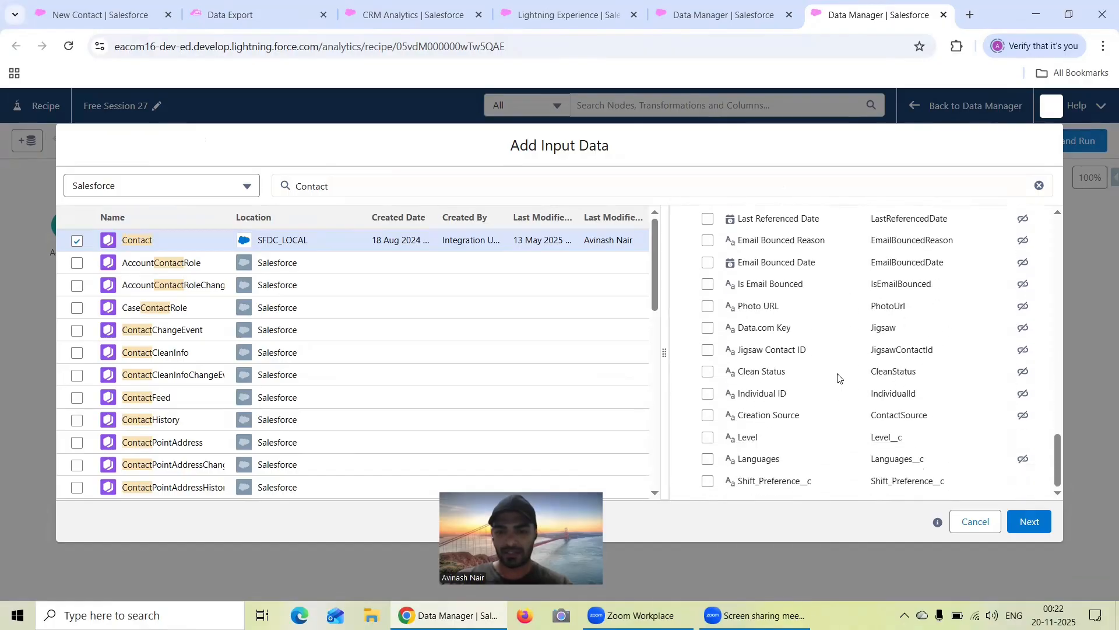
click(708, 482)
Step: Find the Lead Source column by searching for "Lead", include it, and add the Contact input to the recipe
scroll(765, 383, up, 20)
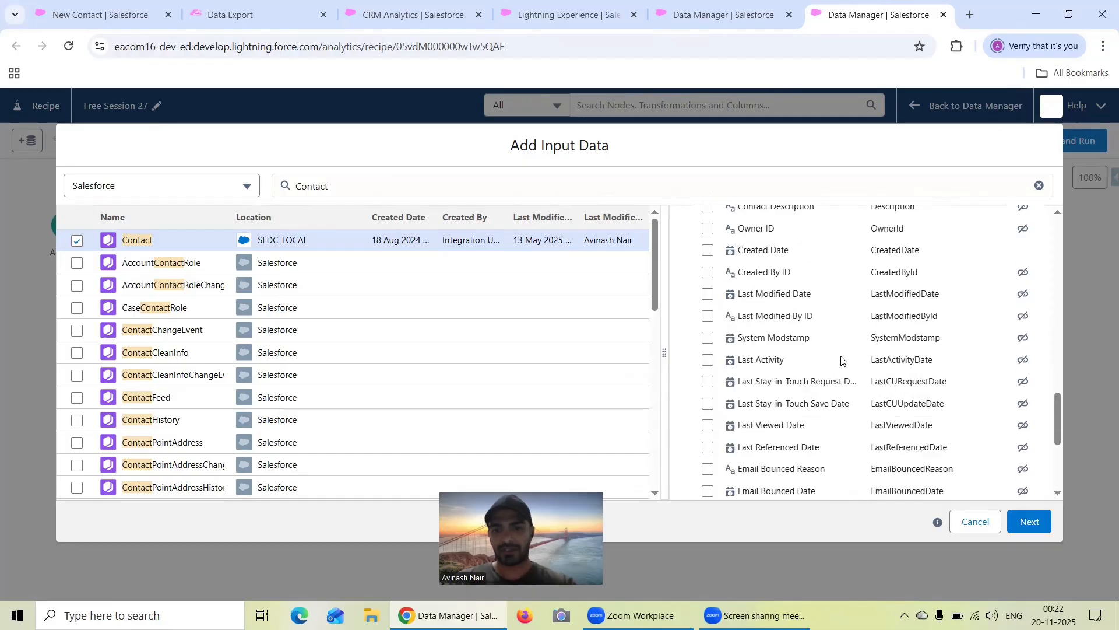
click(773, 281)
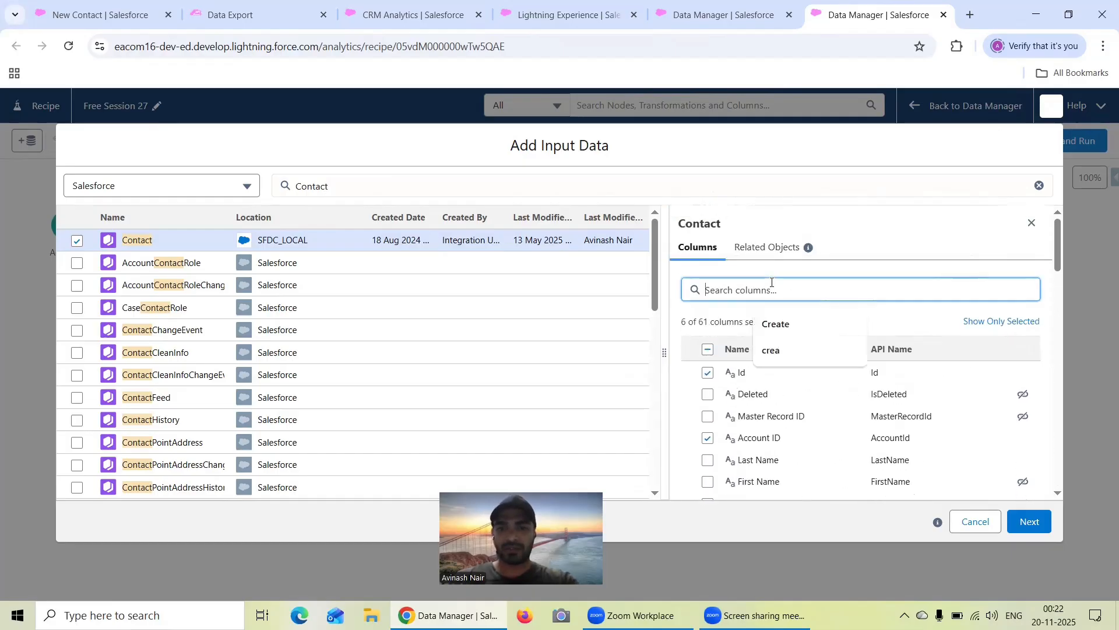
text(Lead)
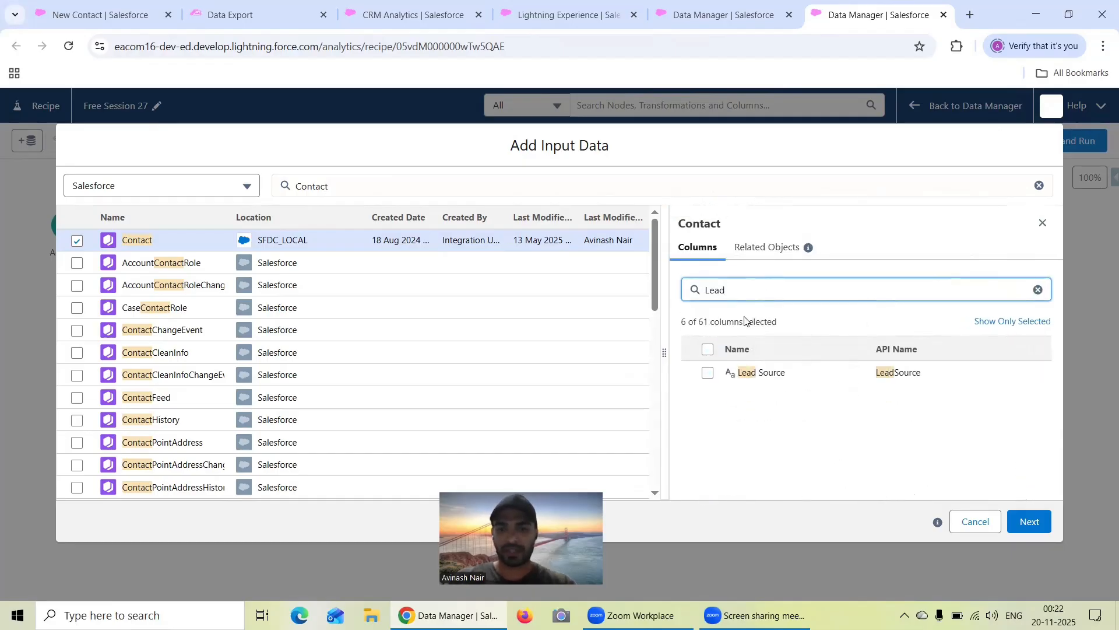
click(708, 373)
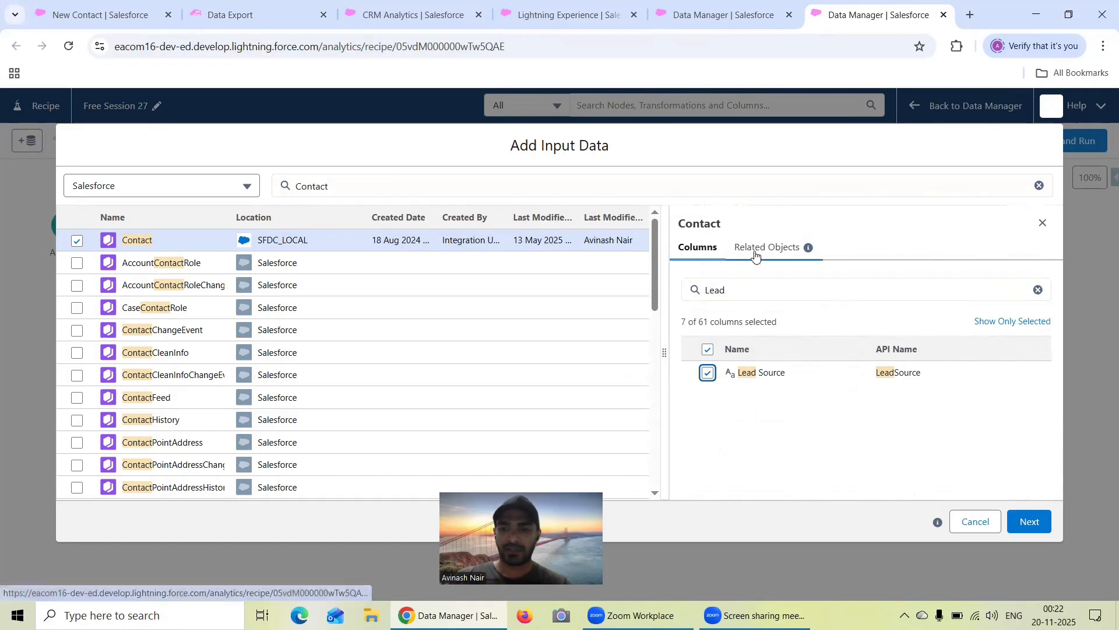
click(1030, 520)
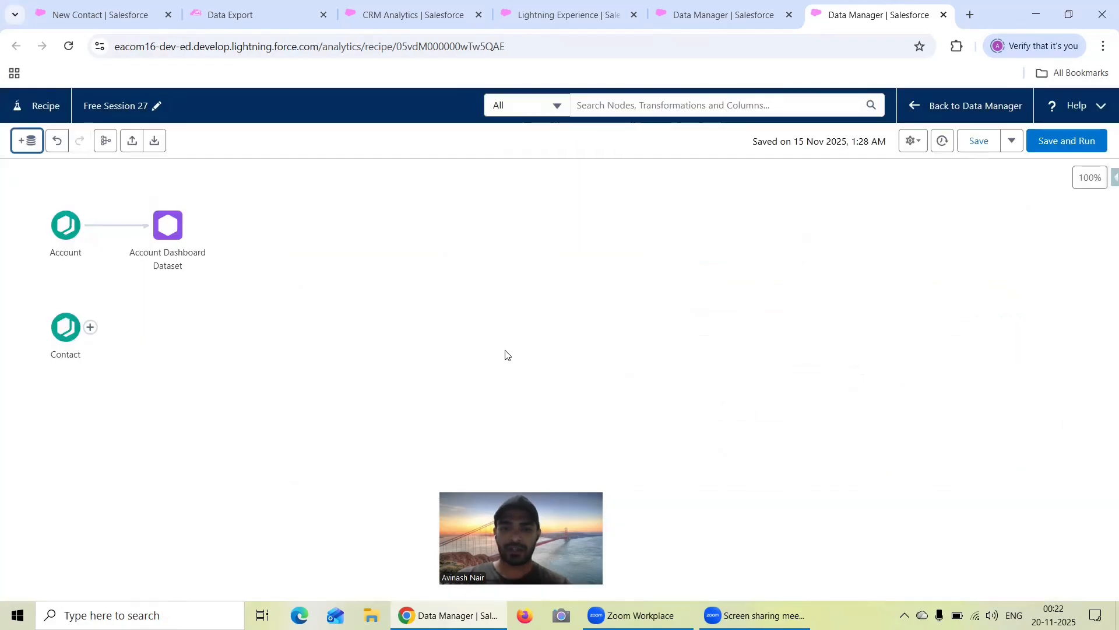
Step: Preview the Contact input node's data and add an Output node after it
click(70, 333)
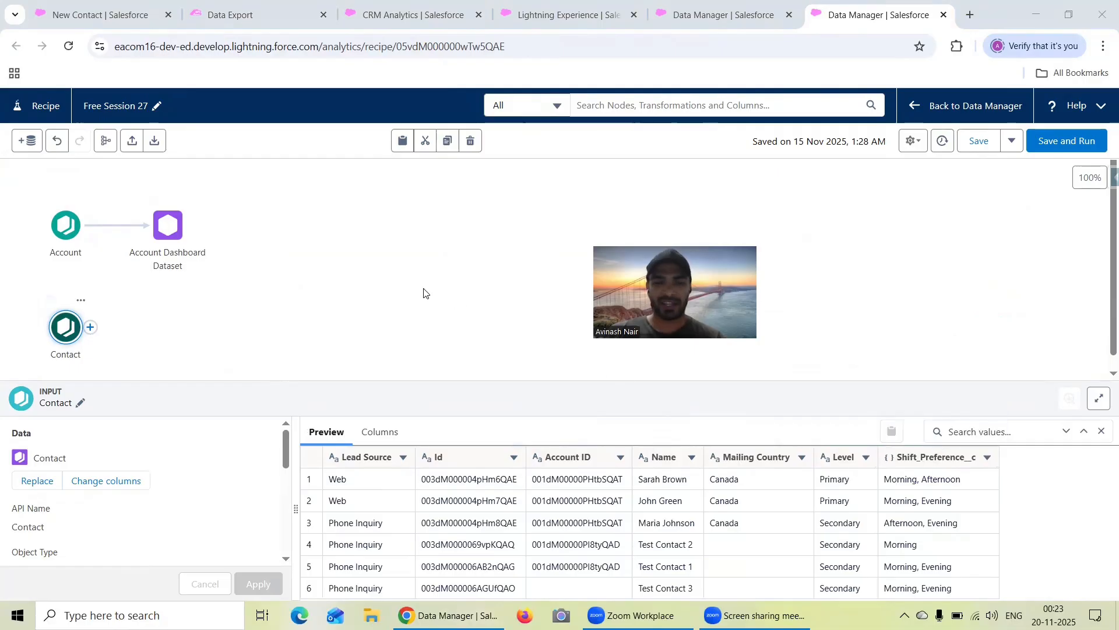
click(180, 331)
click(91, 328)
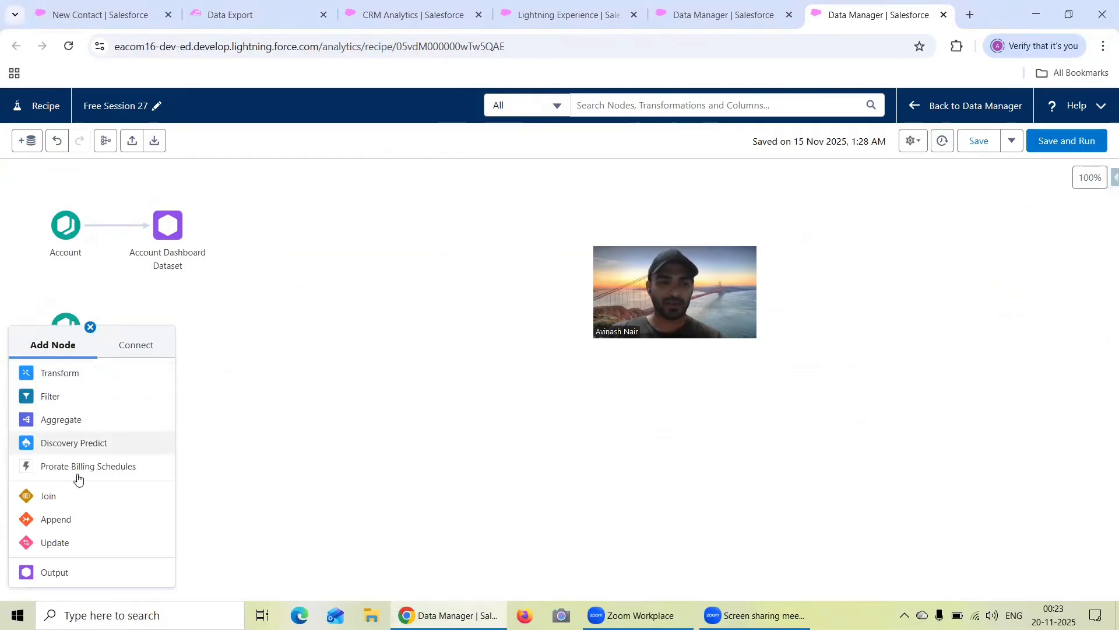
click(73, 580)
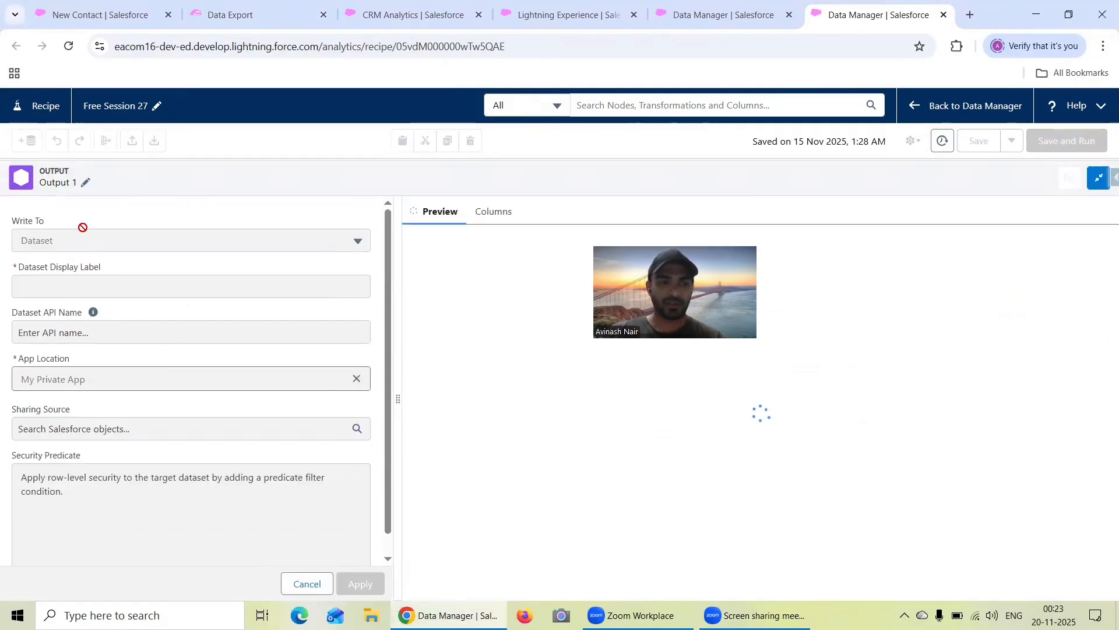
Step: Rename the new output node as Contact Dashboard Dataset, and copy that name for reuse
click(85, 181)
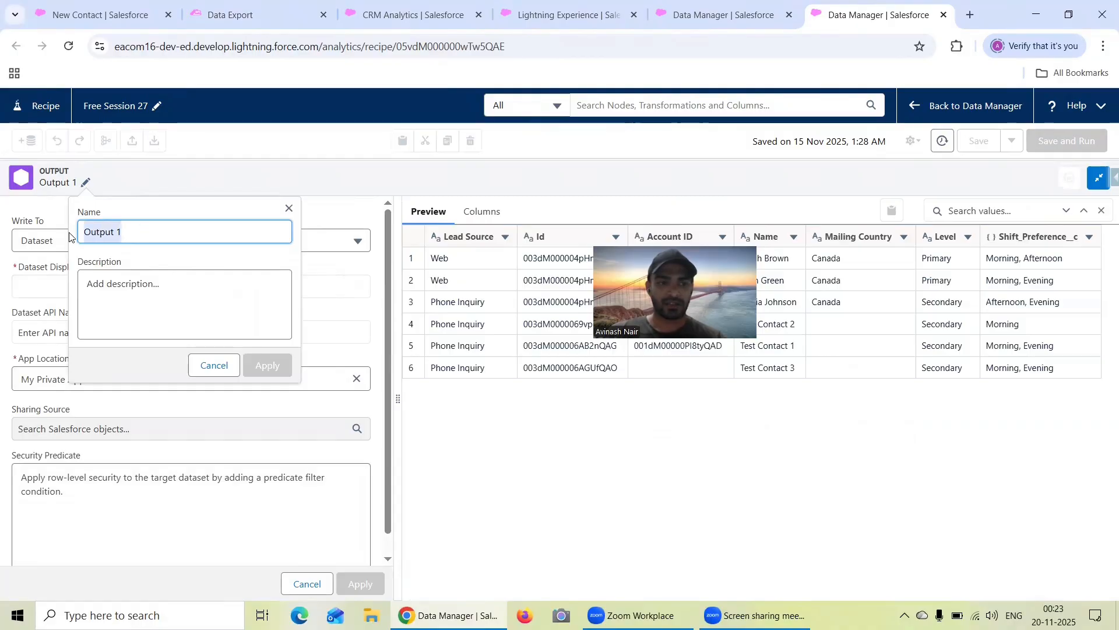
text(Contat)
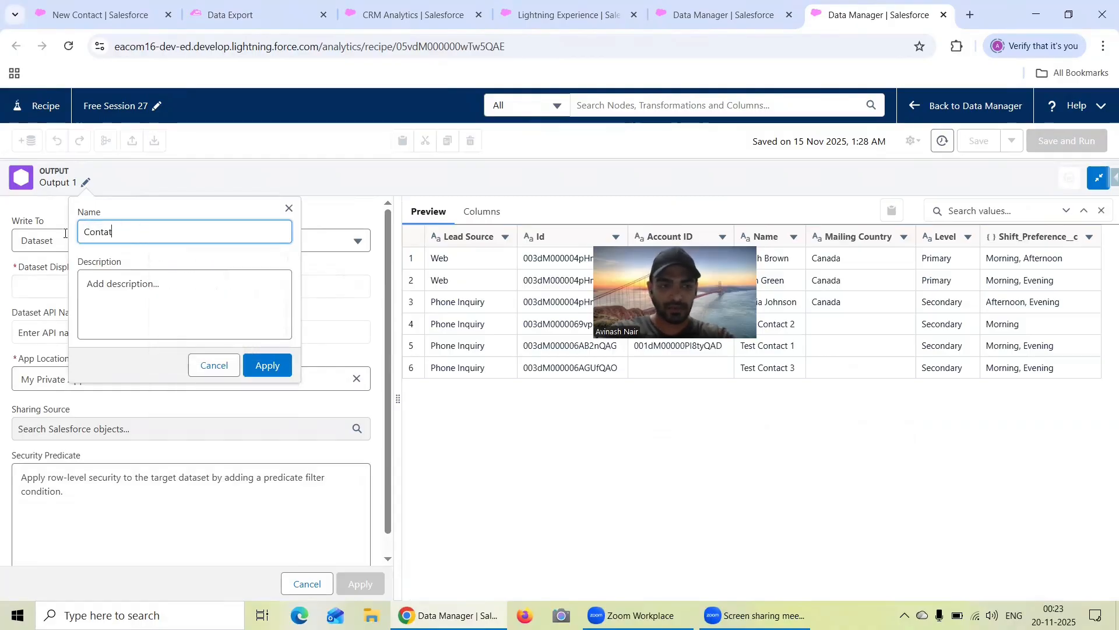
key(BackSpace)
text(ct Dashb)
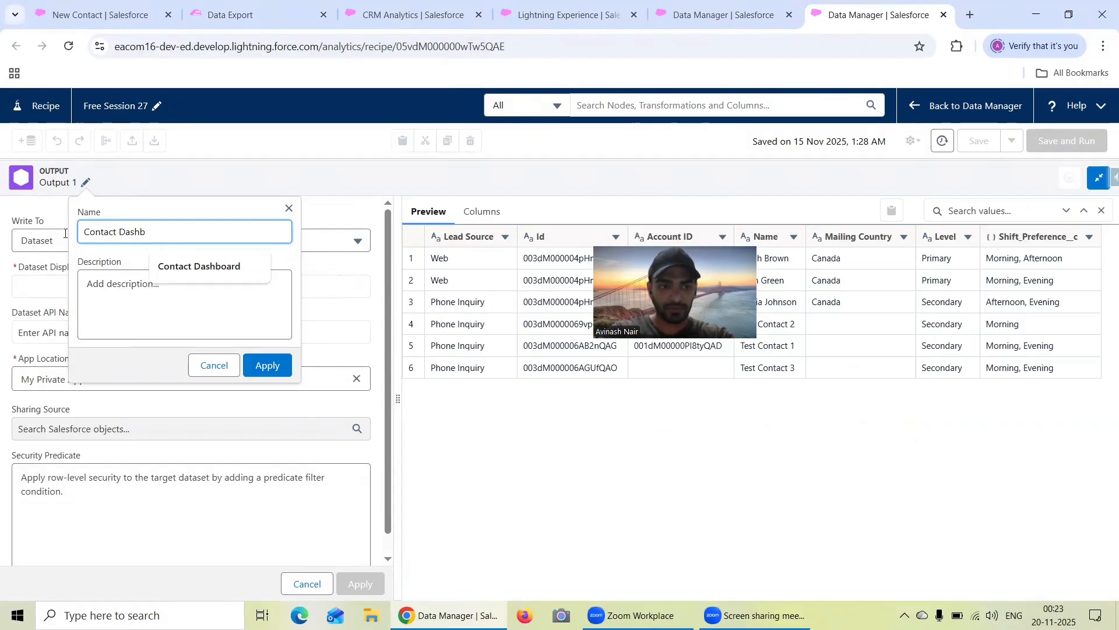
click(216, 266)
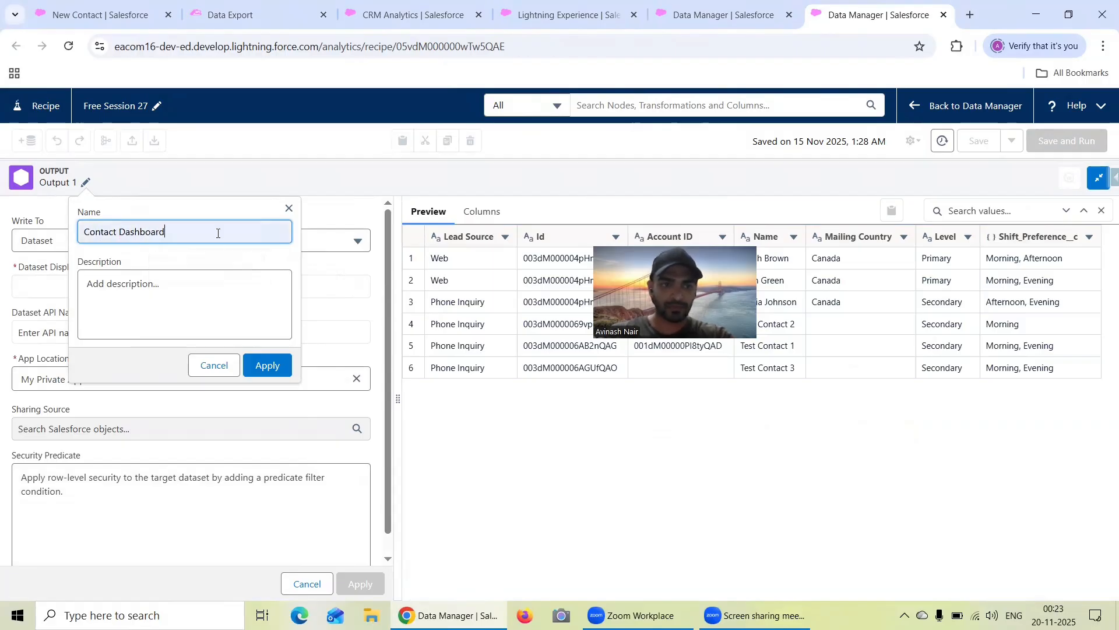
text(Dataset)
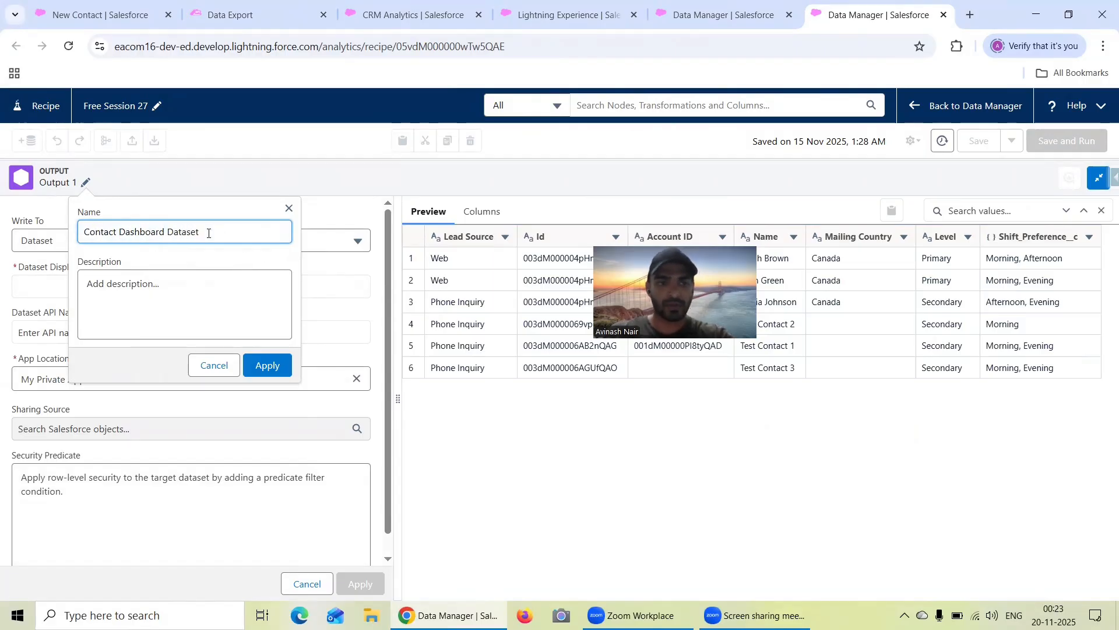
drag(210, 233, 79, 229)
key(ctrl+c)
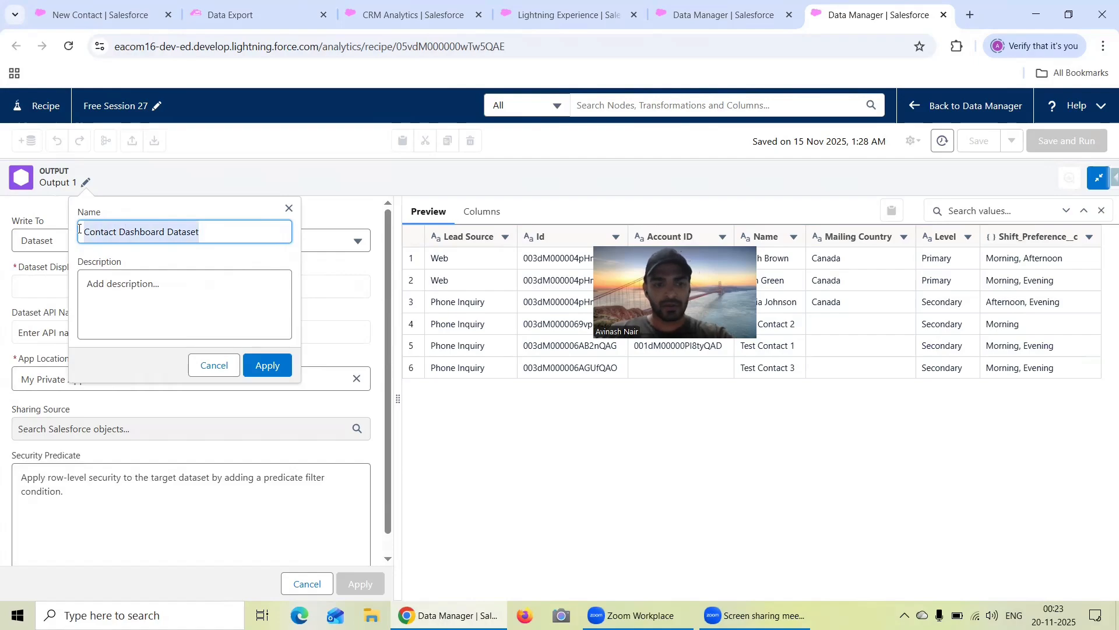
click(267, 365)
Step: Set the output's dataset display label to Contact Dashboard Dataset and its app location to CRM Analytics Dashboard App, and apply the settings
click(43, 283)
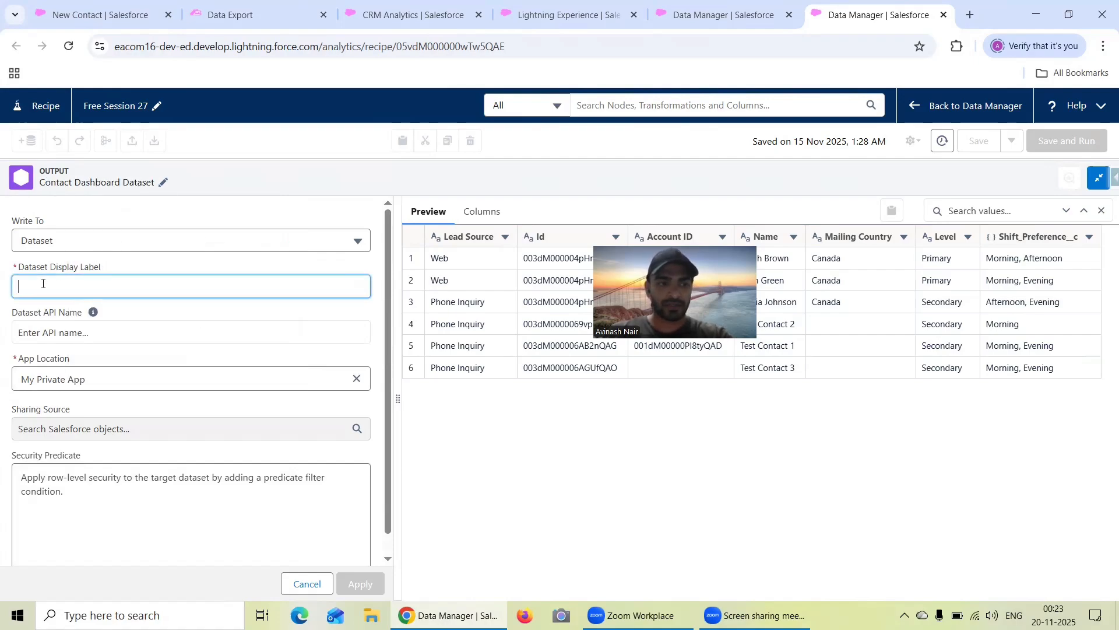
key(ctrl+v)
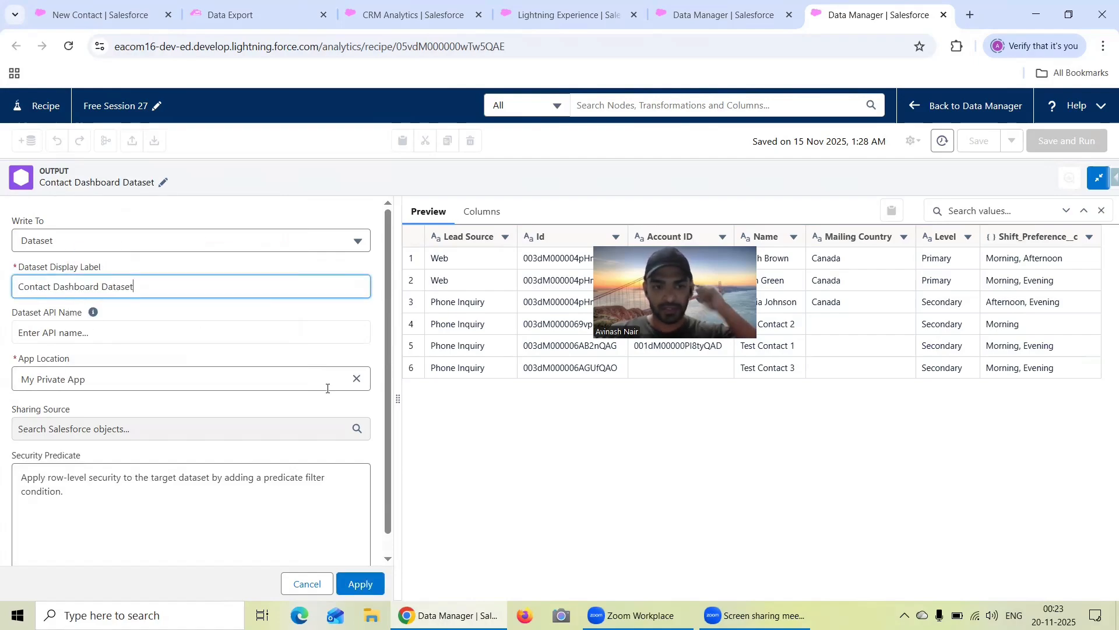
click(355, 380)
click(300, 380)
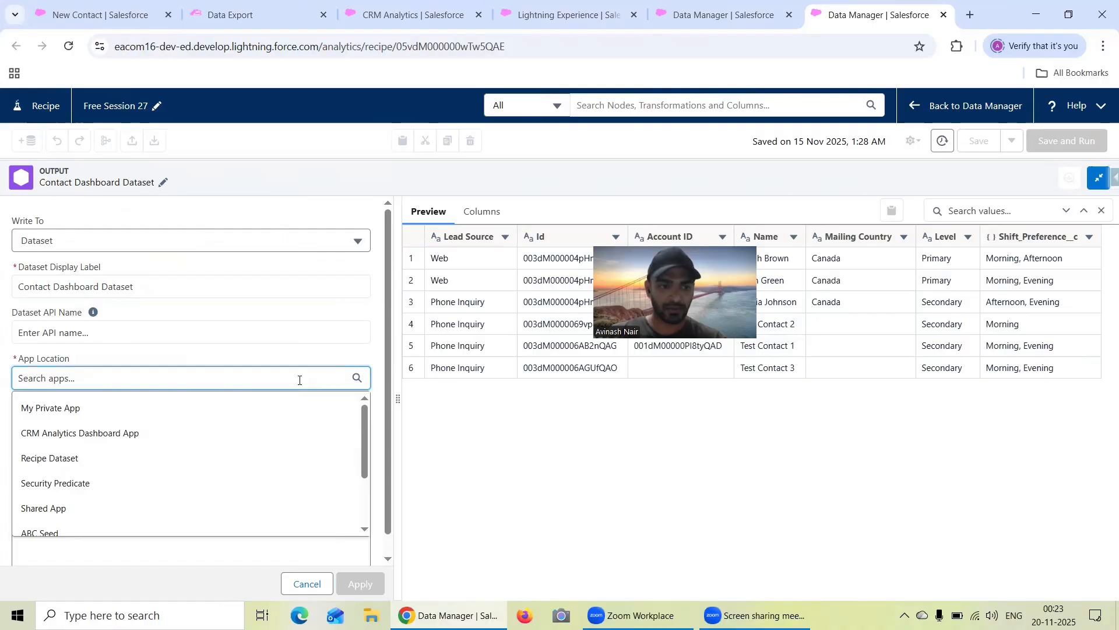
click(168, 434)
click(360, 583)
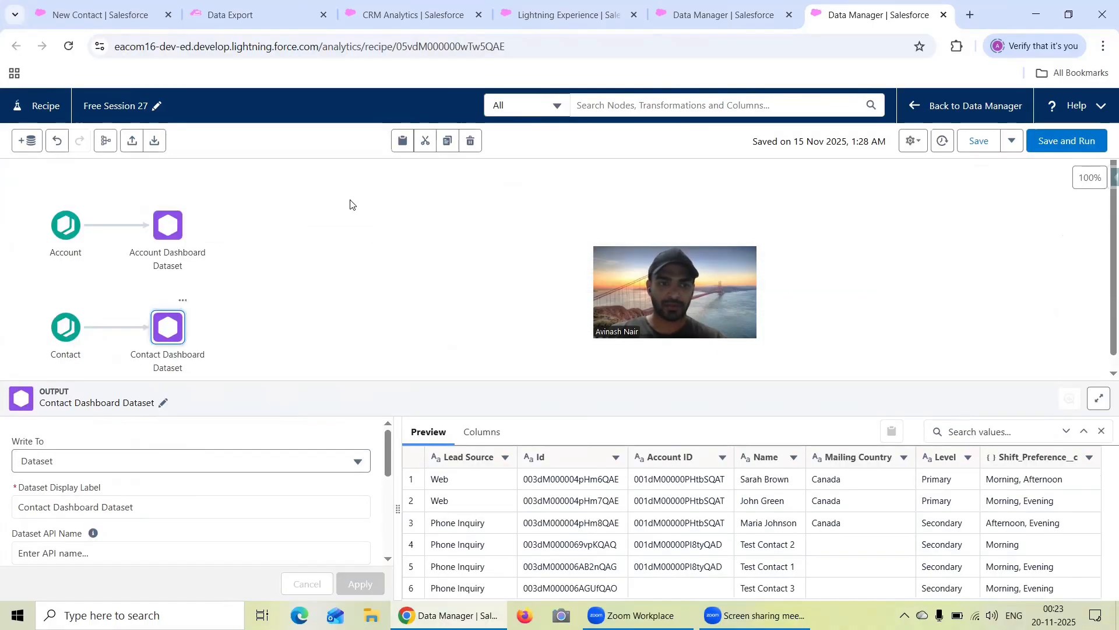
Step: Review the Contact Dashboard Dataset output's settings, including its app location, sharing source and security predicate
click(168, 225)
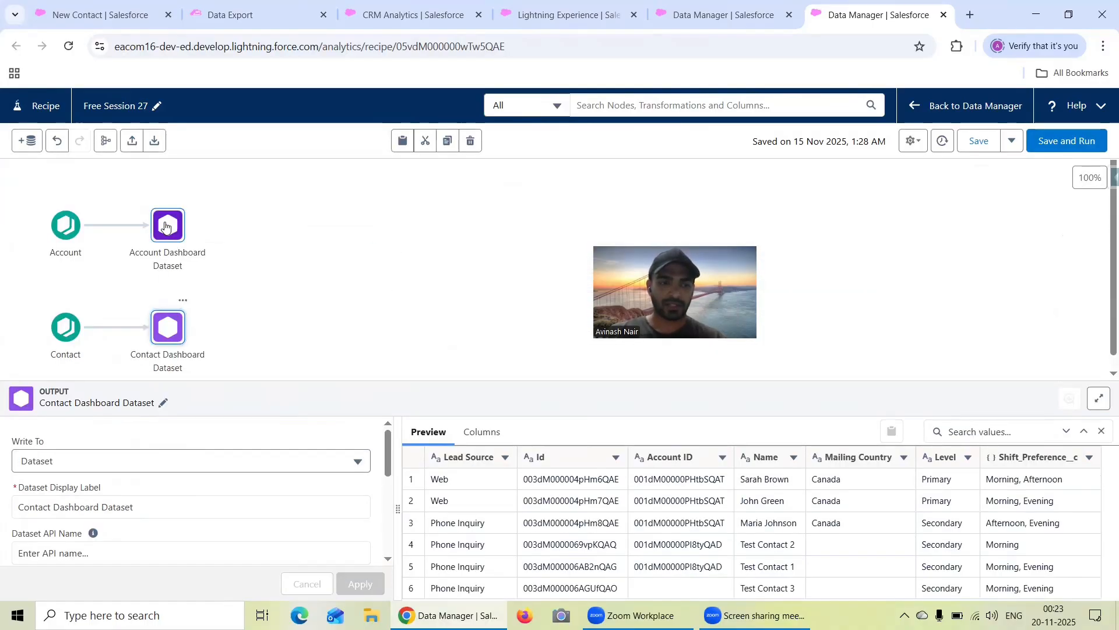
click(168, 327)
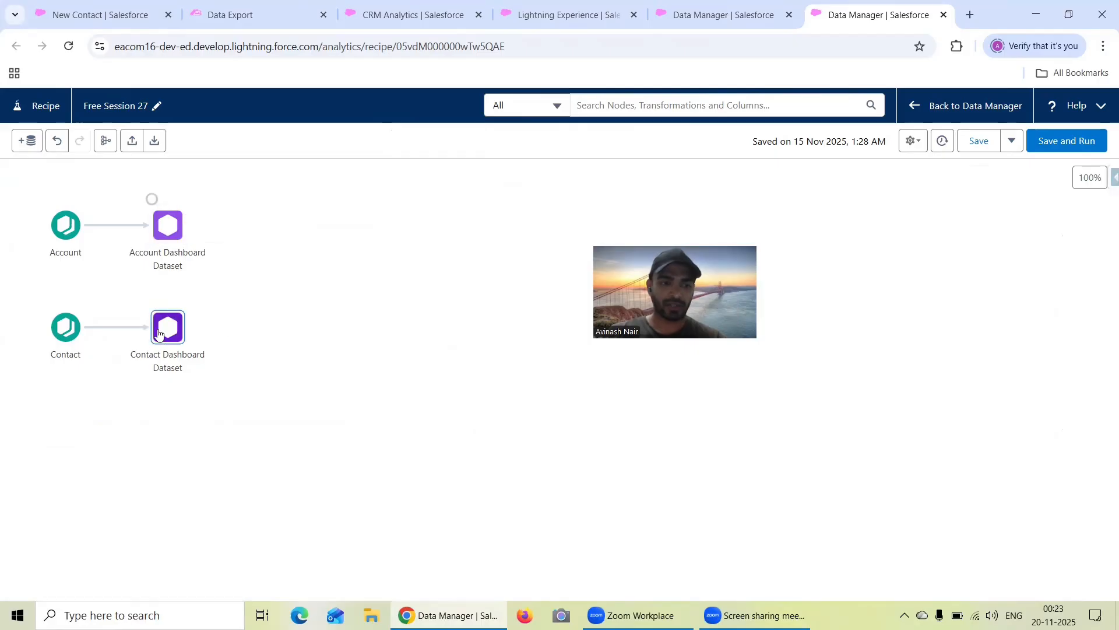
scroll(220, 496, down, 3)
scroll(221, 493, up, 5)
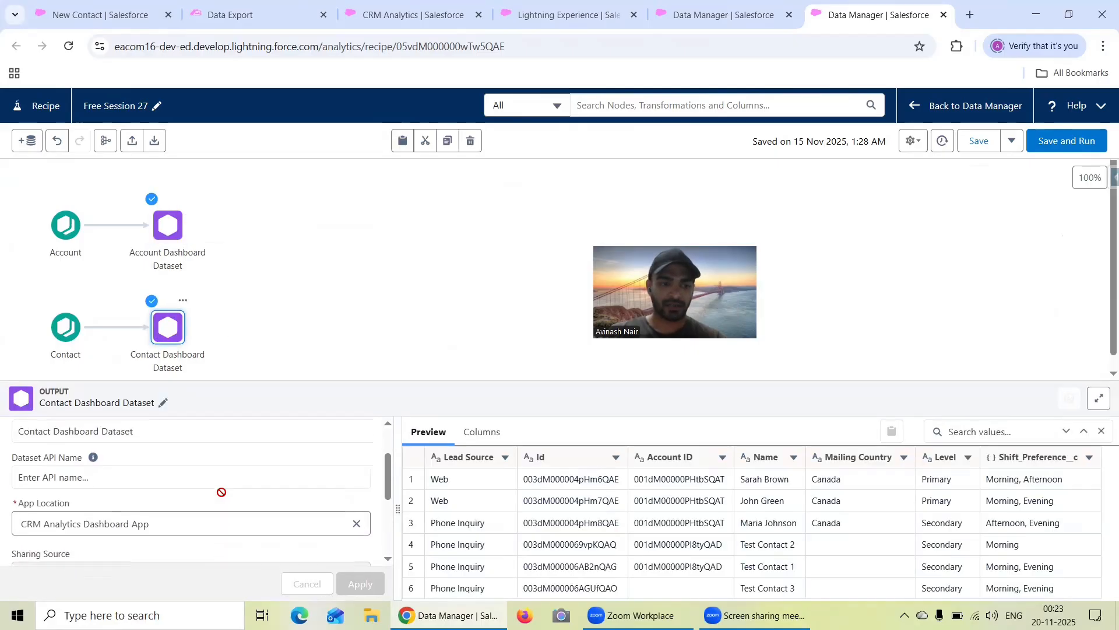
scroll(224, 488, down, 5)
scroll(267, 468, up, 2)
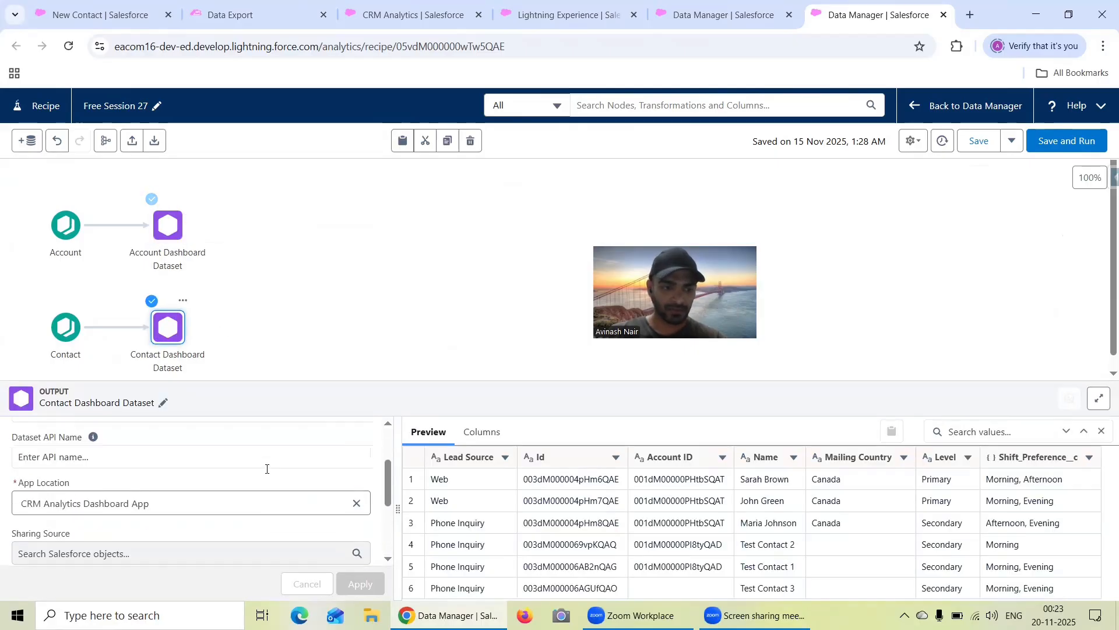
scroll(266, 473, down, 1)
scroll(266, 469, down, 3)
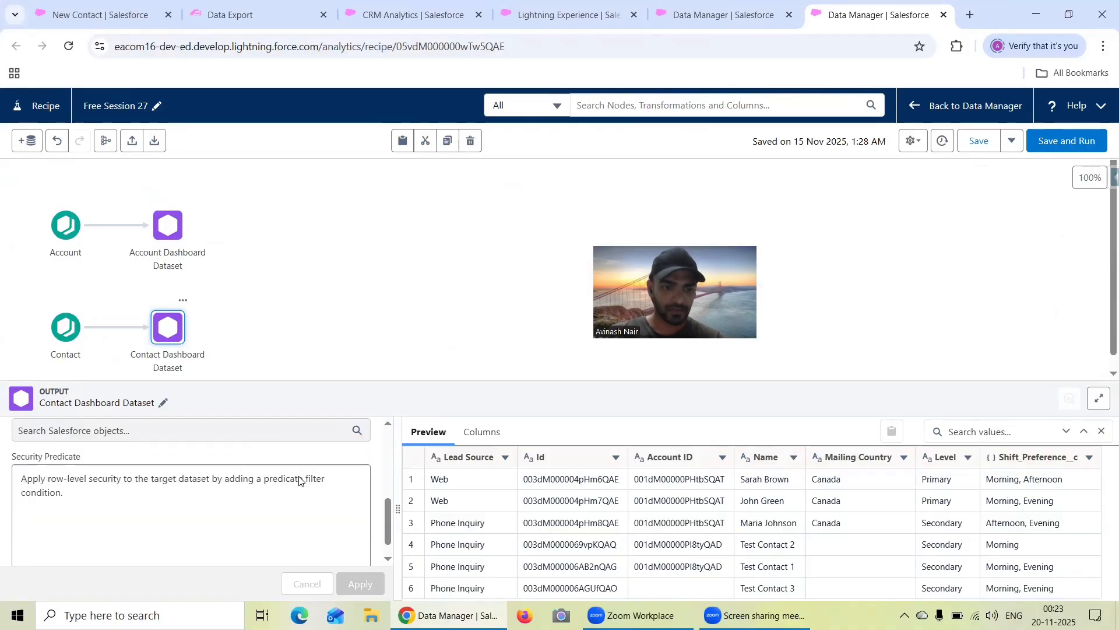
Step: Save and run the recipe, and check its progress in the Data Manager job monitor, refreshing the job list
click(1061, 137)
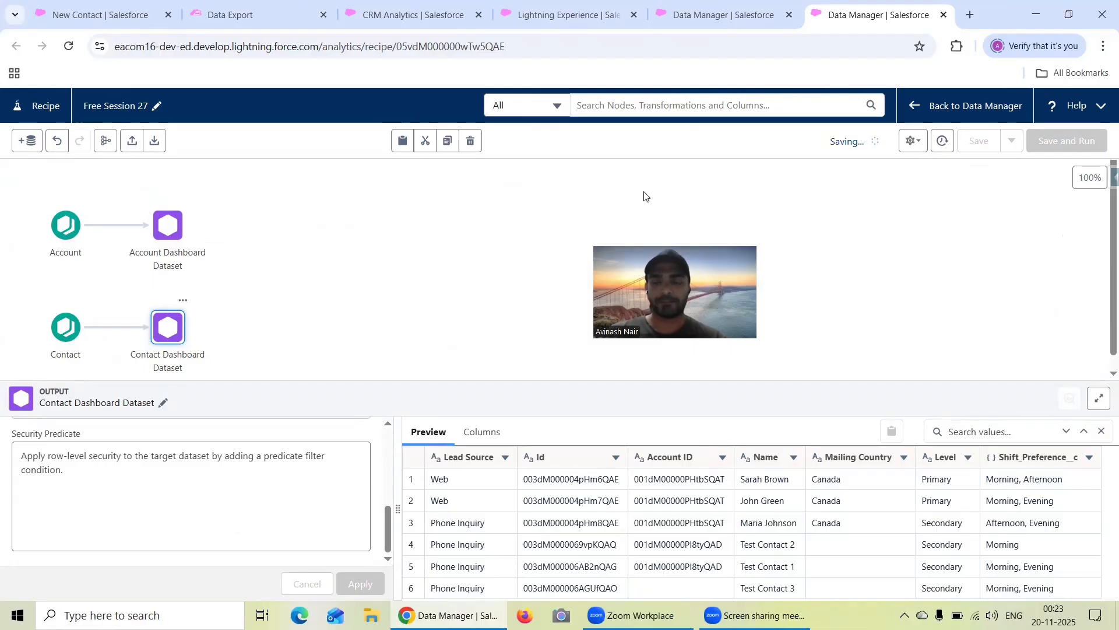
click(722, 15)
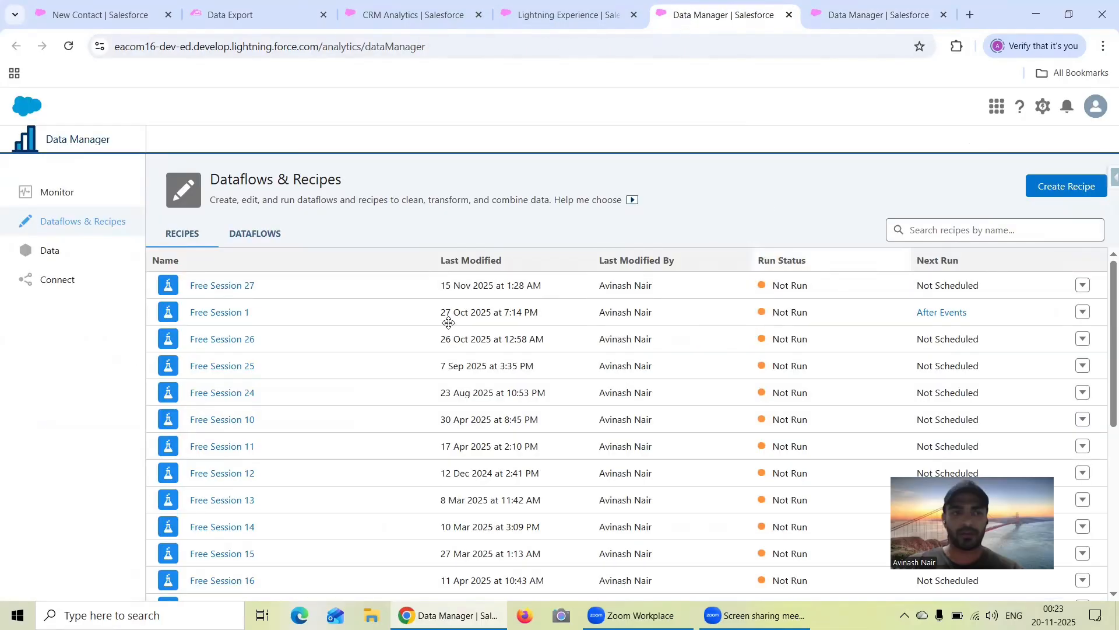
click(57, 192)
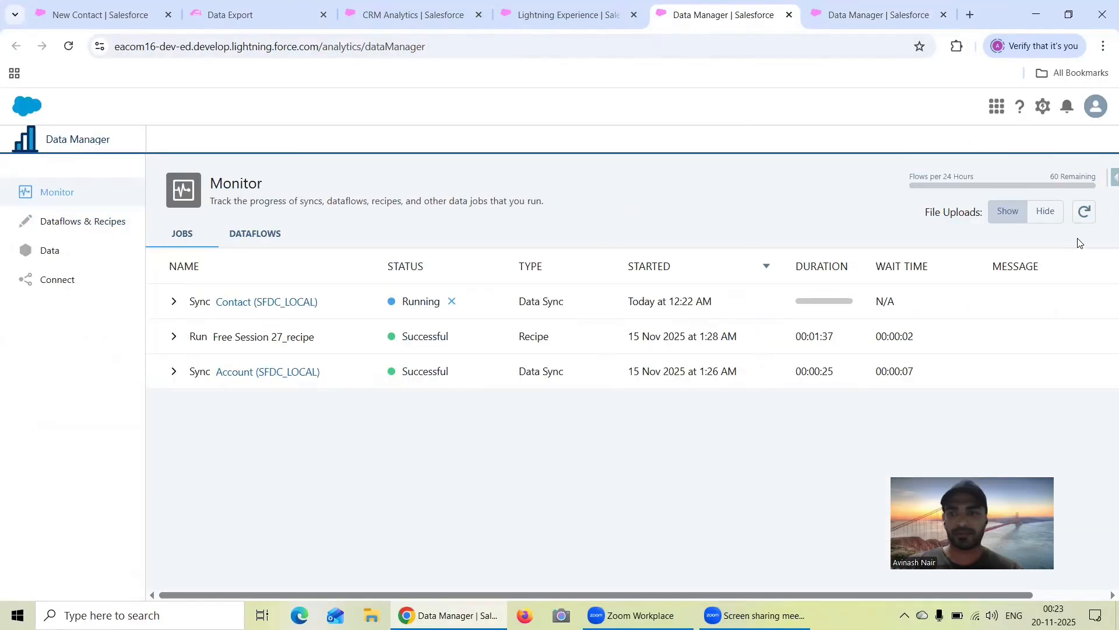
click(1084, 212)
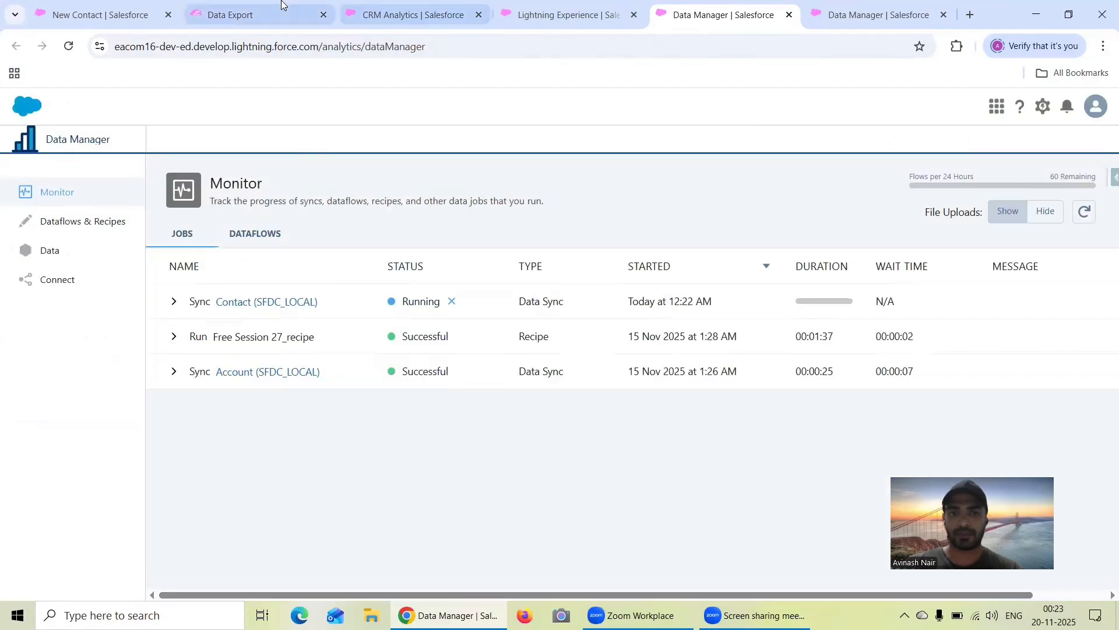
click(1084, 213)
click(1084, 216)
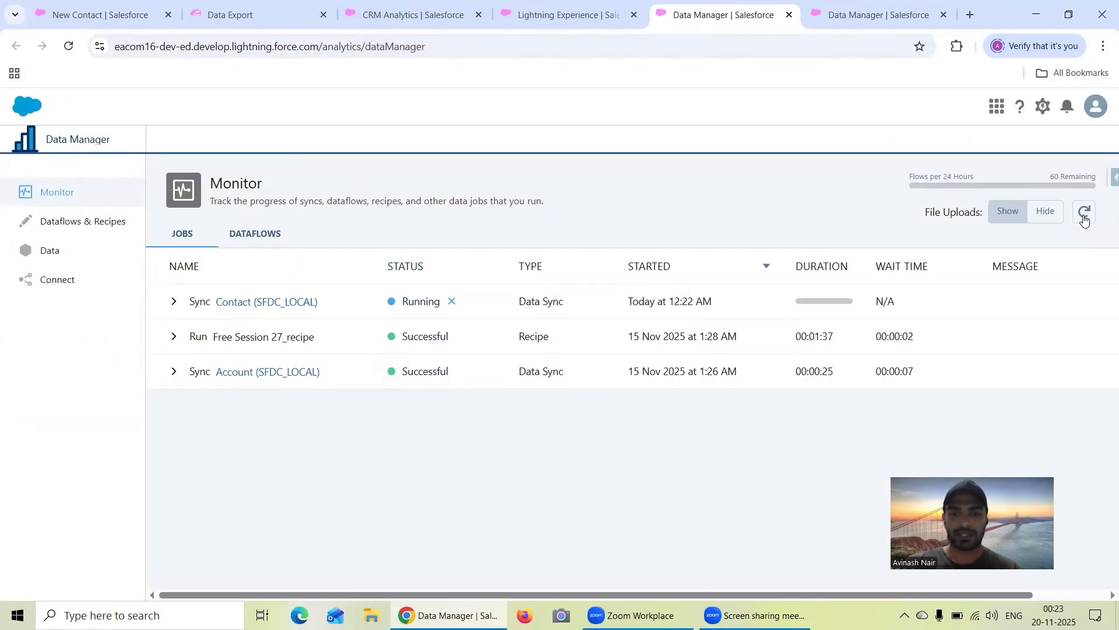
click(1084, 216)
click(1084, 216)
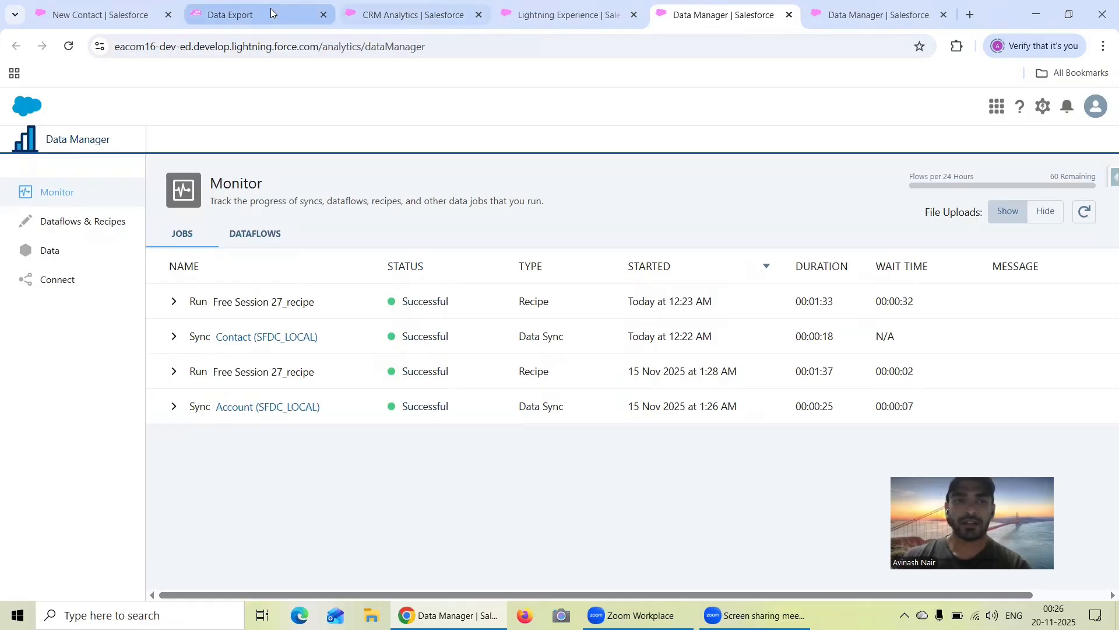
Step: Open the CRM Analytics Dashboard App in Analytics Studio and create a blank CRM Analytics dashboard in it
click(410, 15)
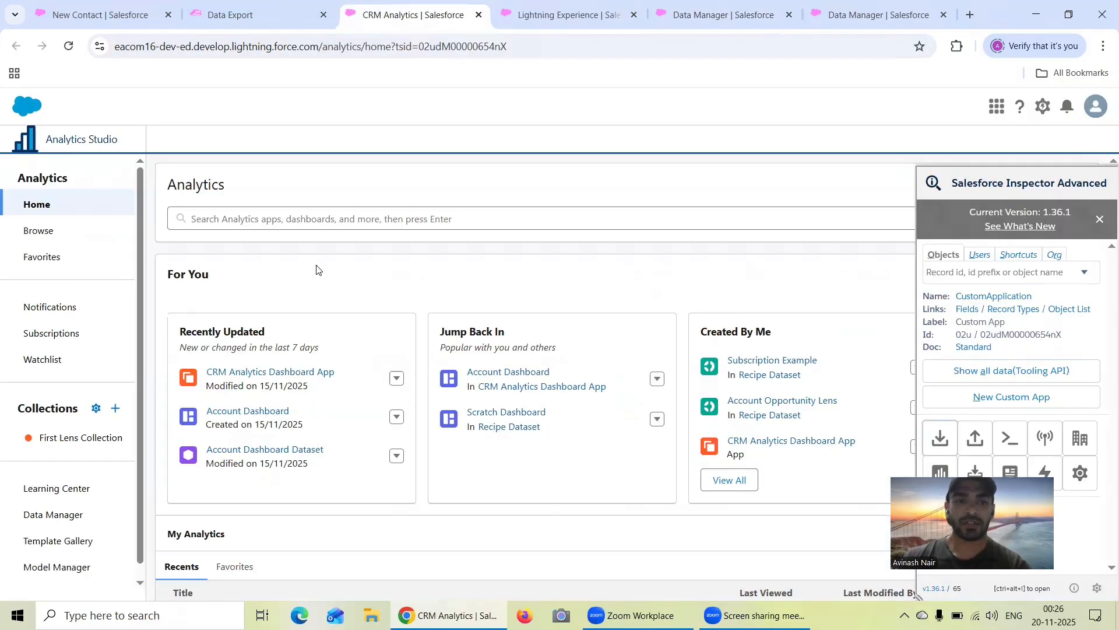
click(282, 373)
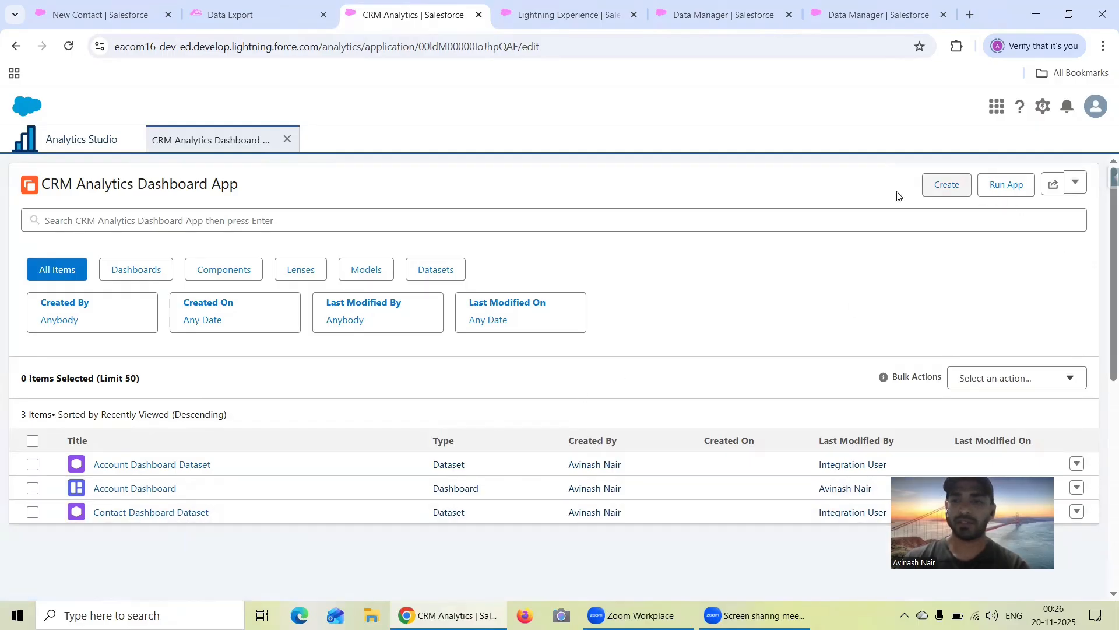
click(948, 186)
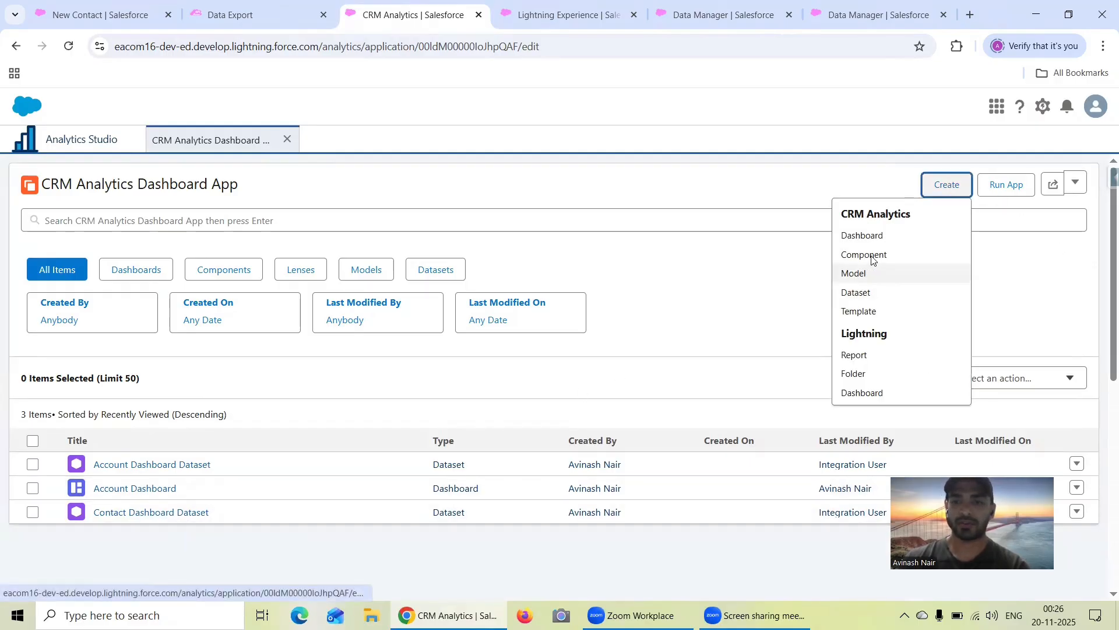
click(876, 234)
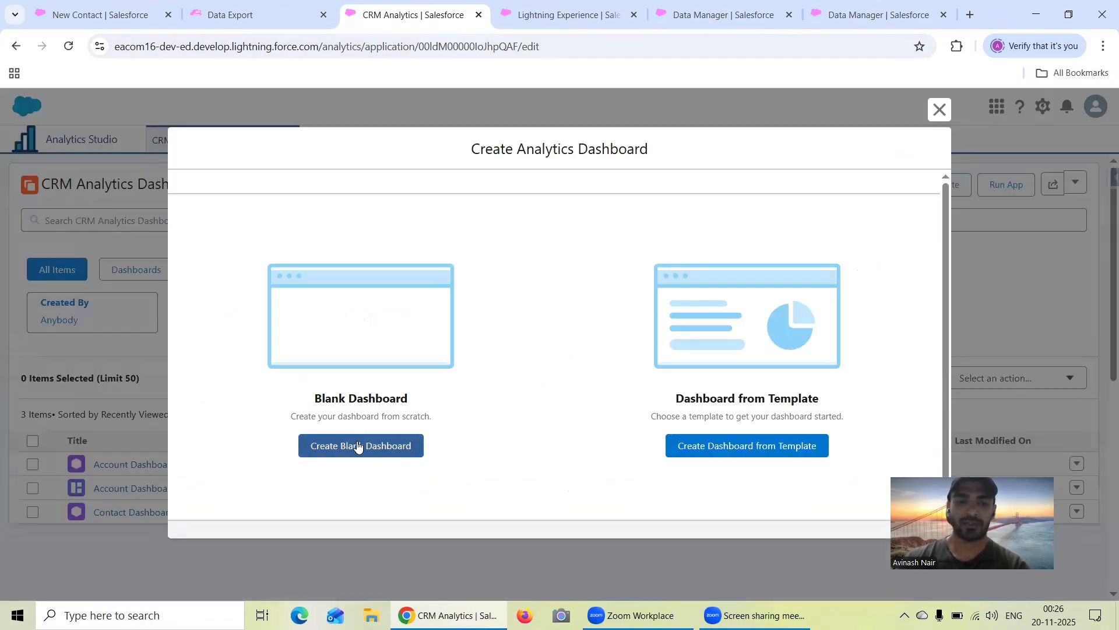
click(358, 446)
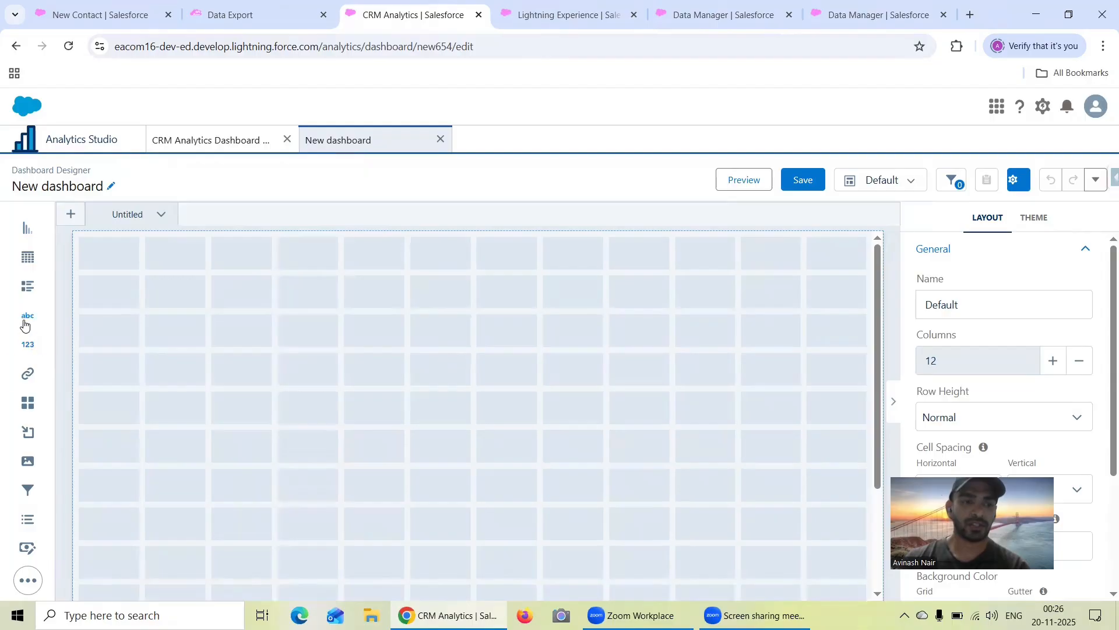
Step: Add two text widgets in the first two grid rows, each stretched from the second column to the last column
drag(24, 326, 176, 269)
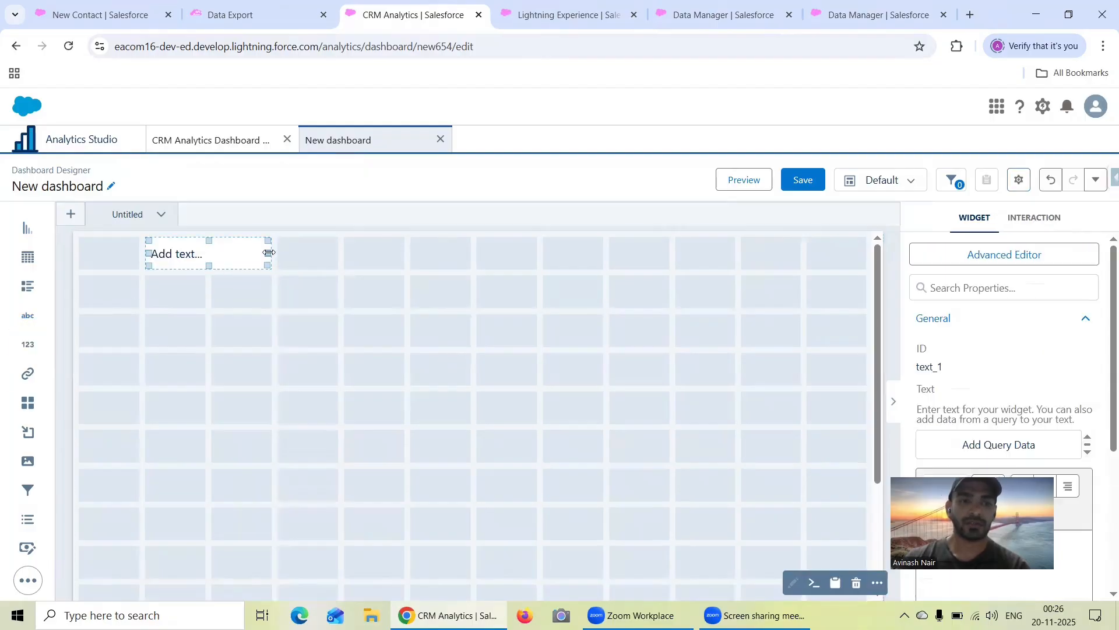
drag(269, 251, 862, 254)
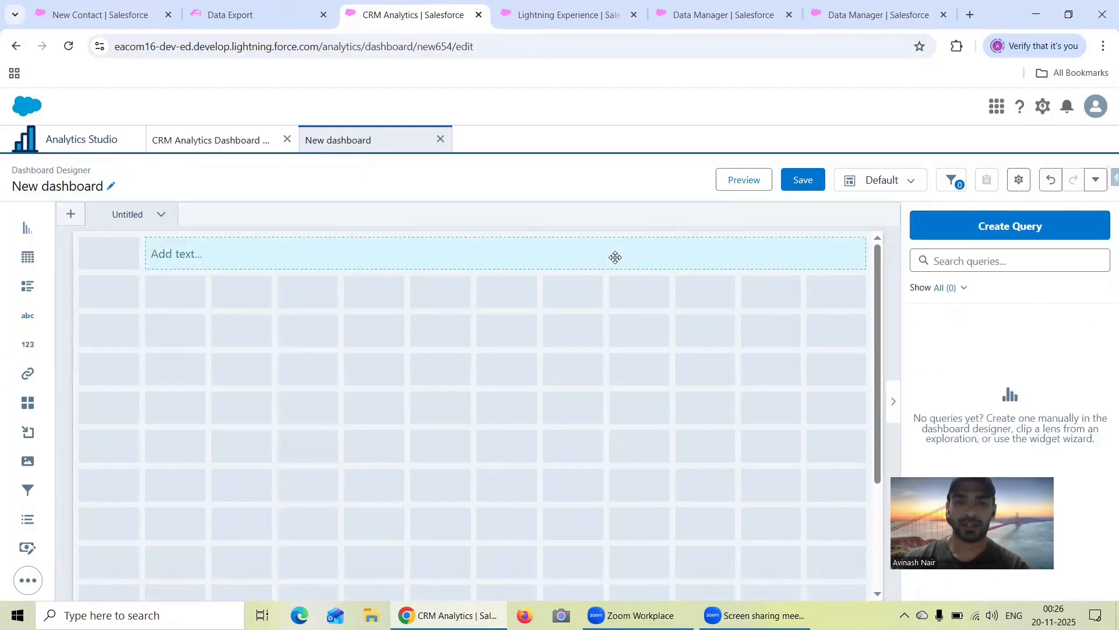
click(616, 257)
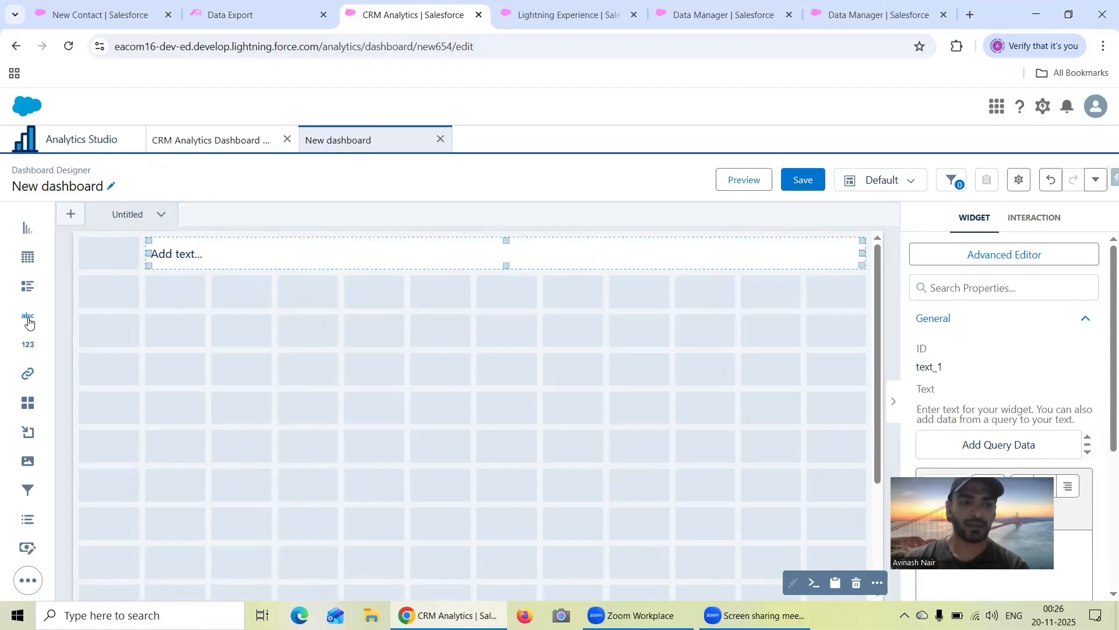
drag(116, 308, 180, 289)
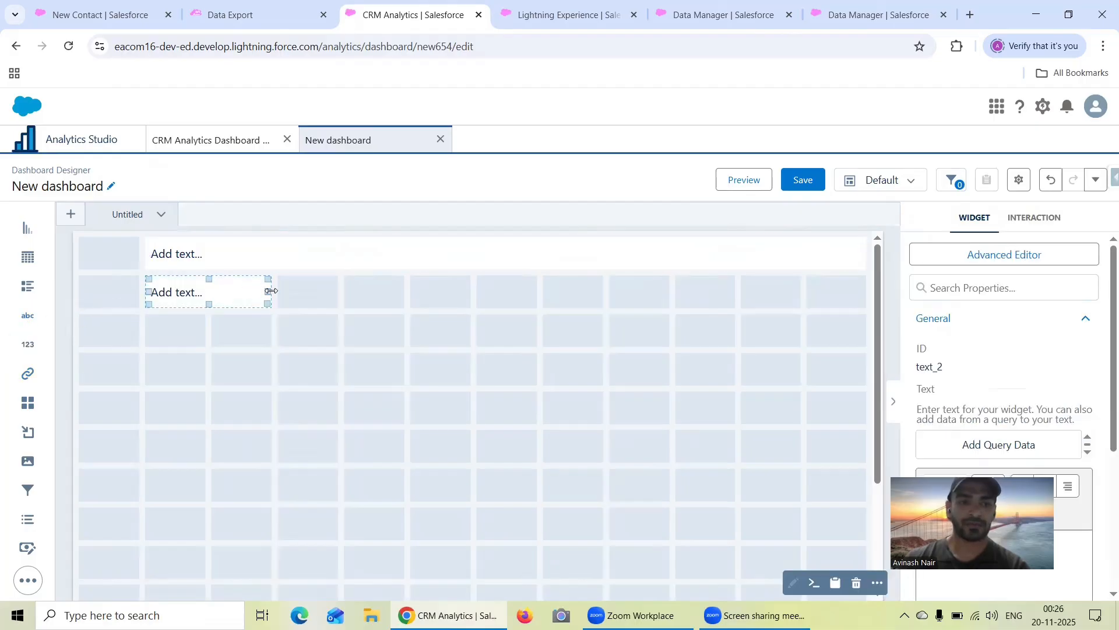
drag(271, 290, 843, 292)
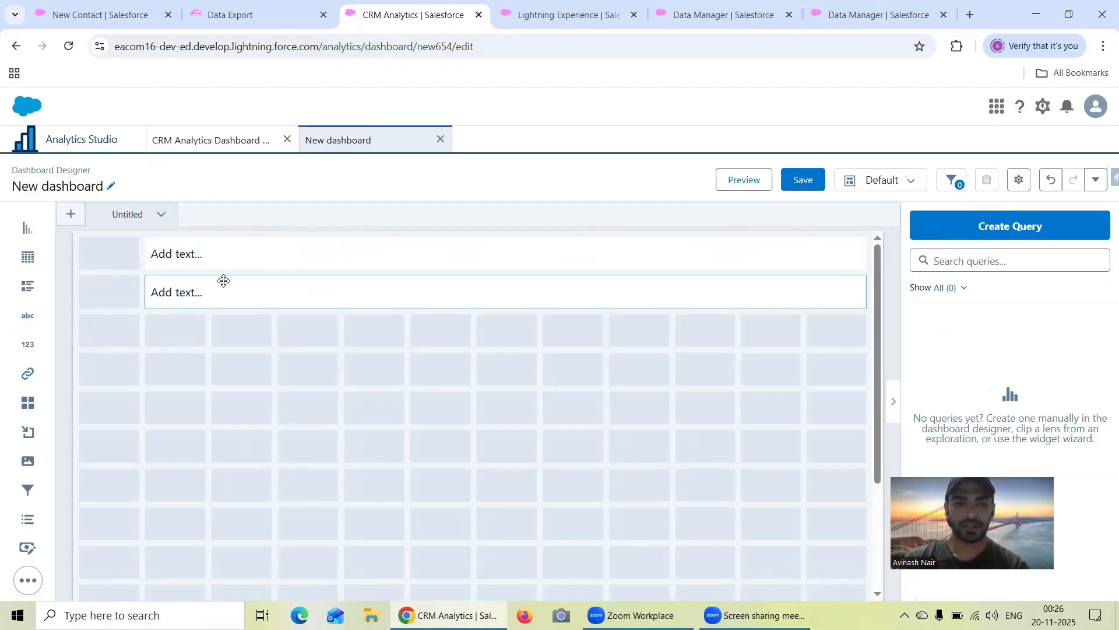
Step: Extend both text widgets to the first column so that each spans the full grid width
click(147, 255)
drag(147, 255, 82, 260)
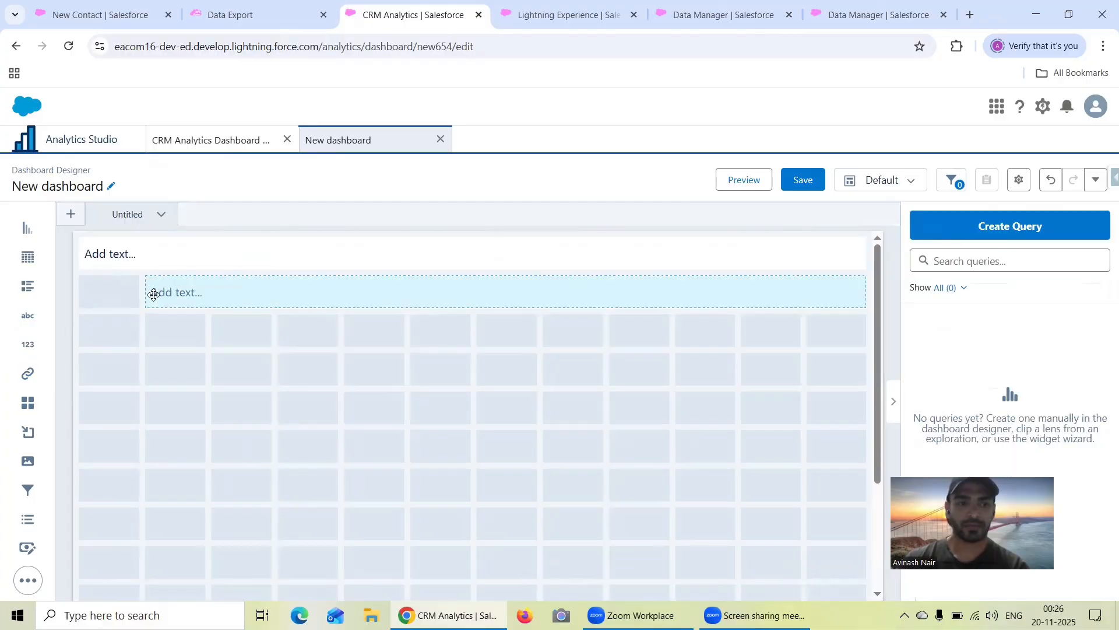
click(149, 293)
drag(149, 289, 100, 293)
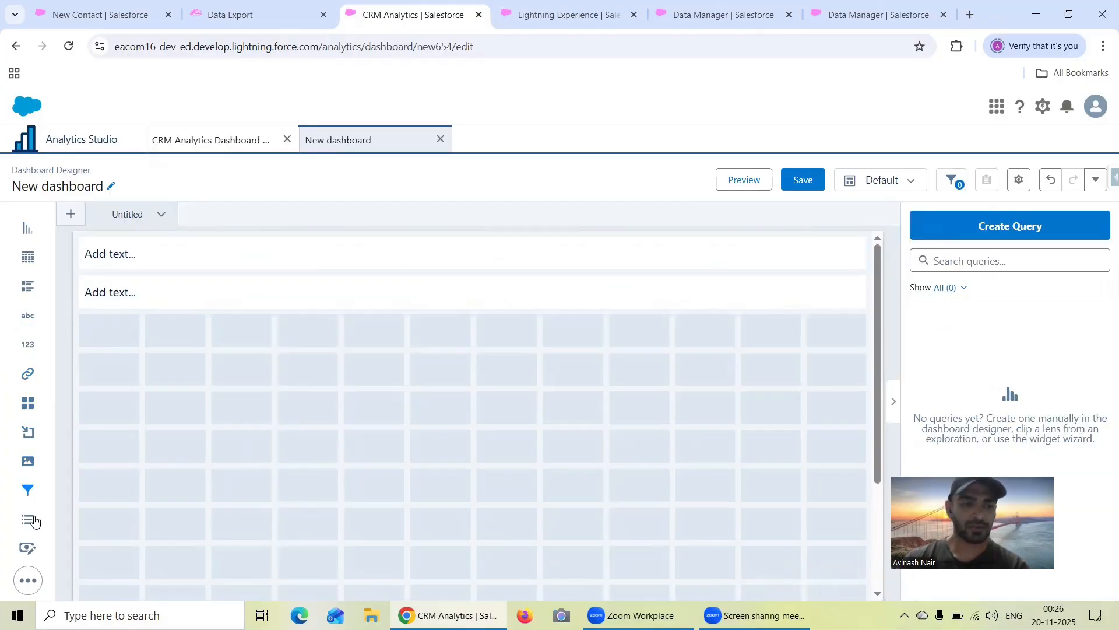
Step: Add a list widget at the start of the third grid row and make it four columns wide
drag(34, 525, 109, 334)
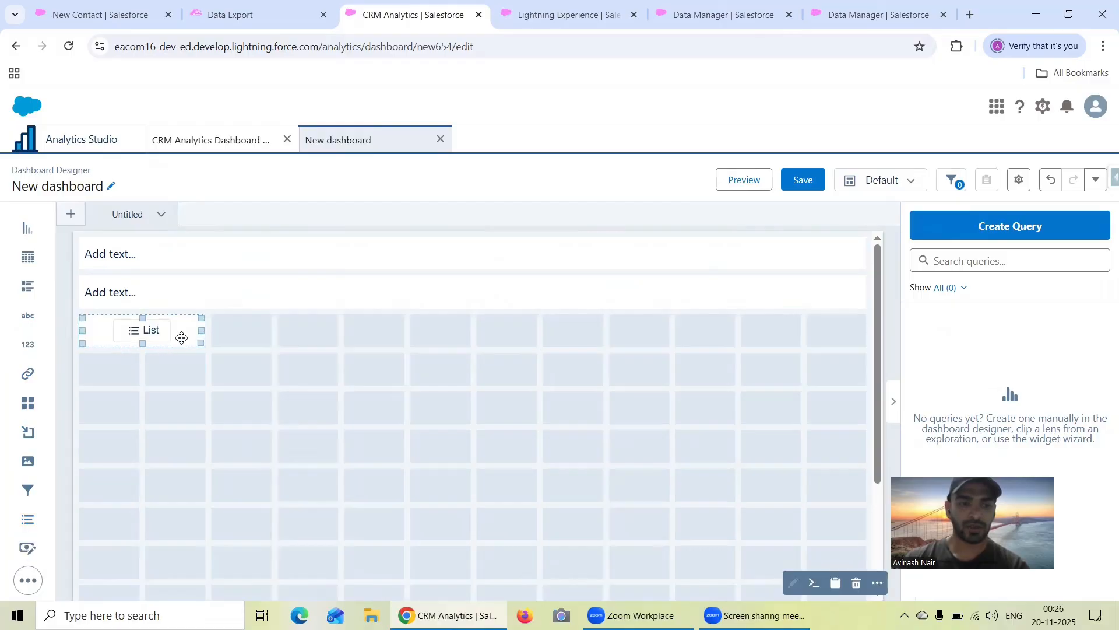
drag(202, 331, 315, 336)
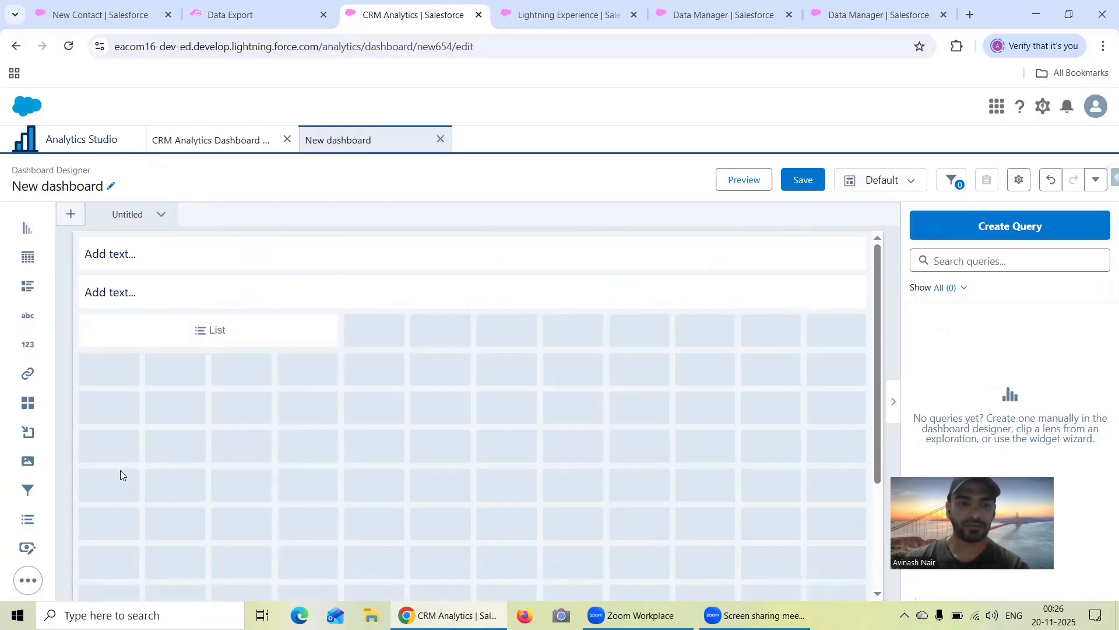
Step: Add a second four-column list widget beside the first and choose Contact Dashboard Dataset as the first list's data source
drag(27, 520, 601, 328)
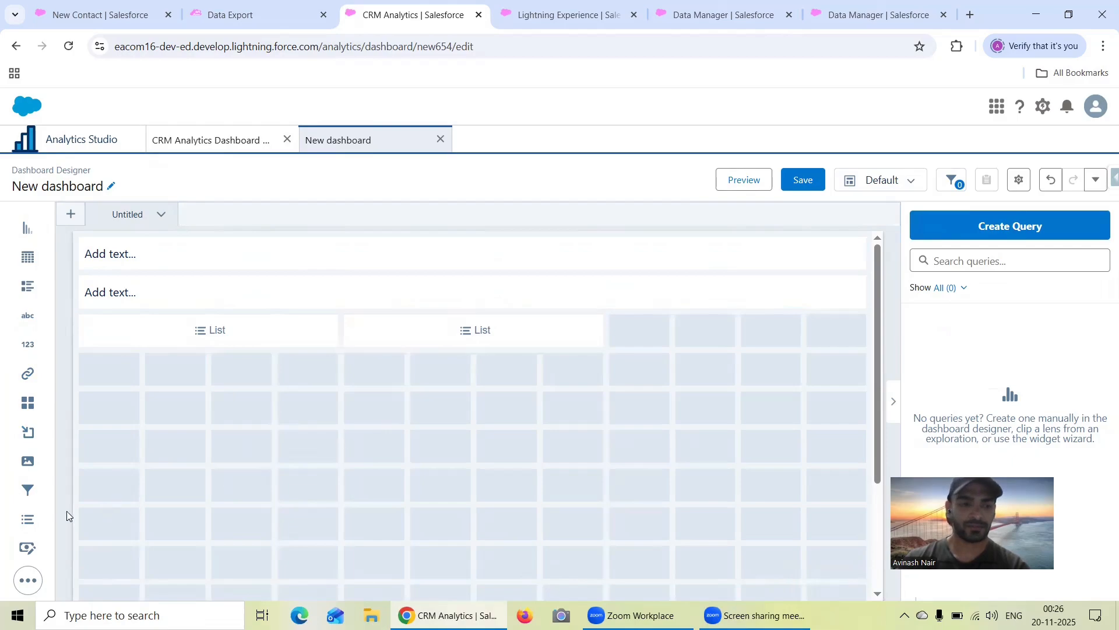
click(196, 343)
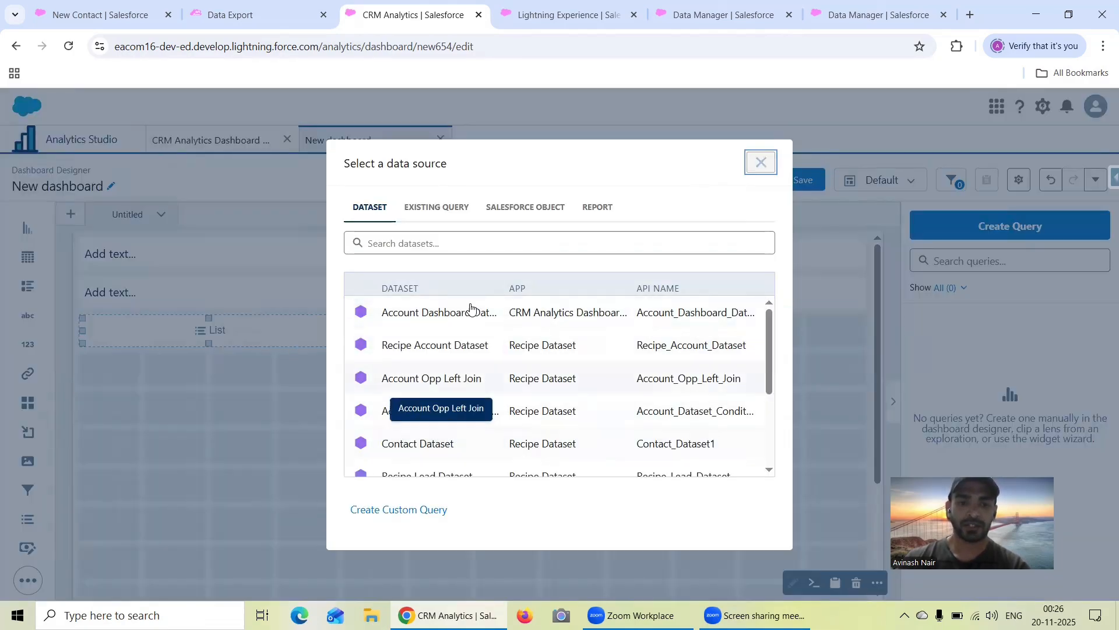
click(452, 247)
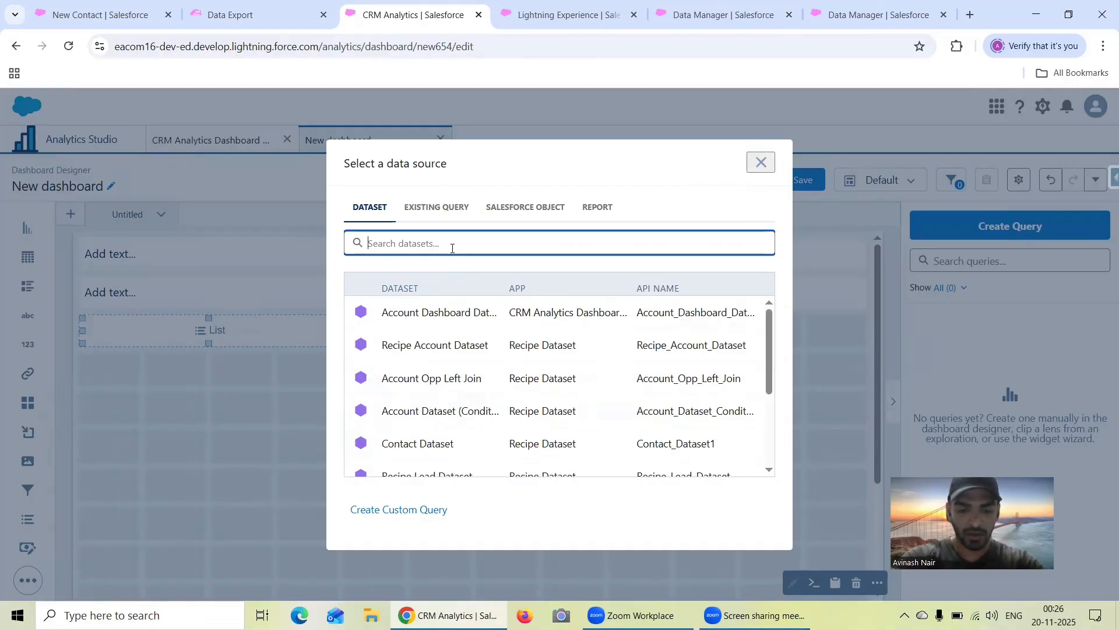
text(Contact D)
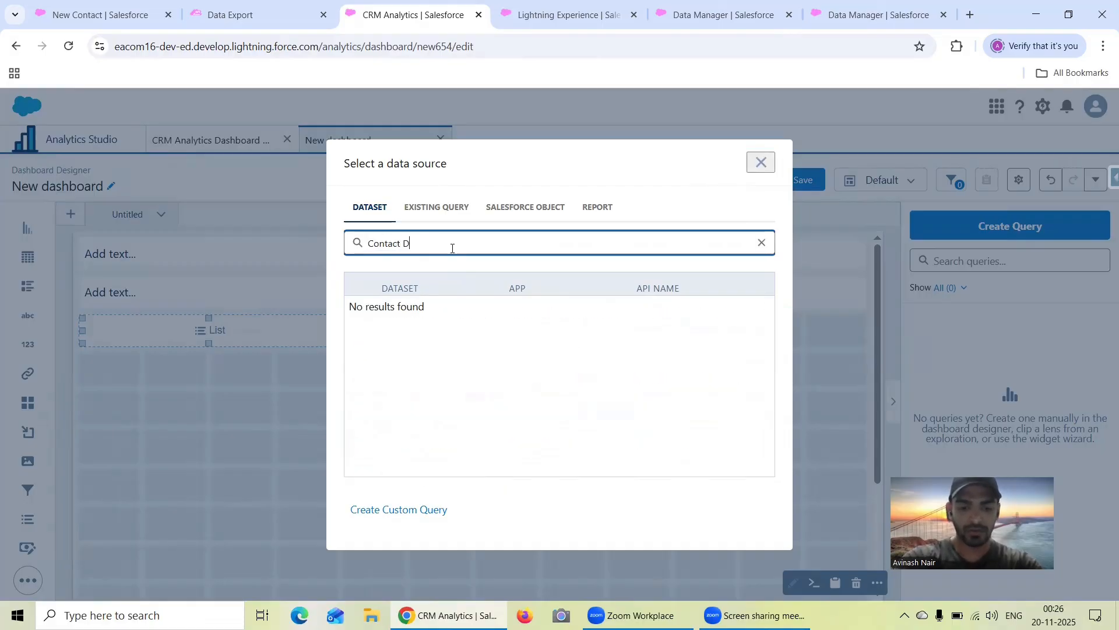
text(ashb)
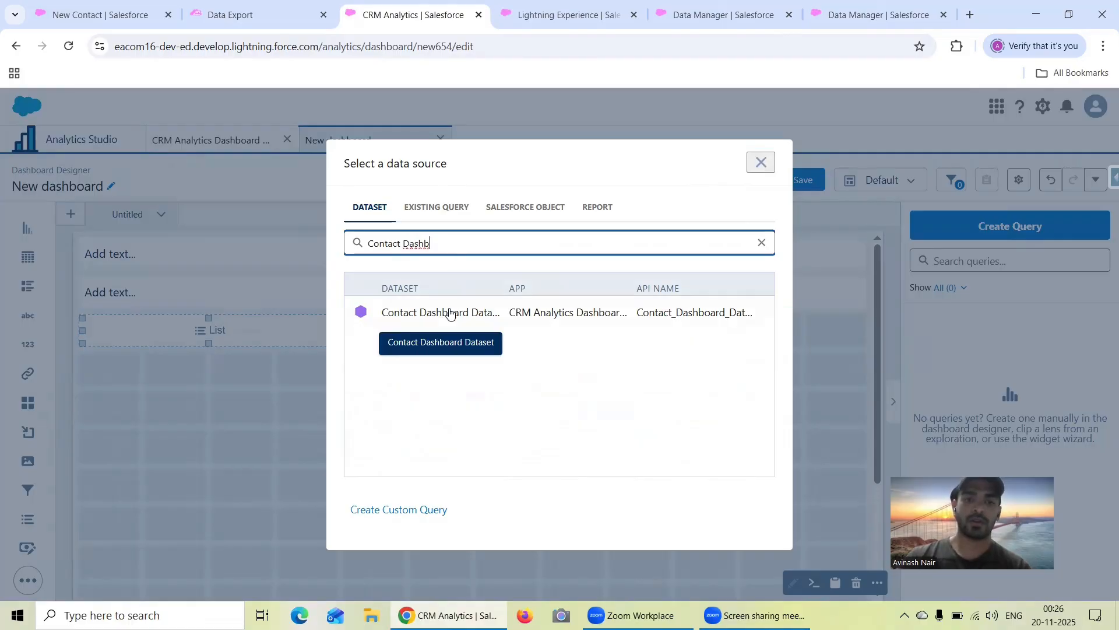
click(449, 312)
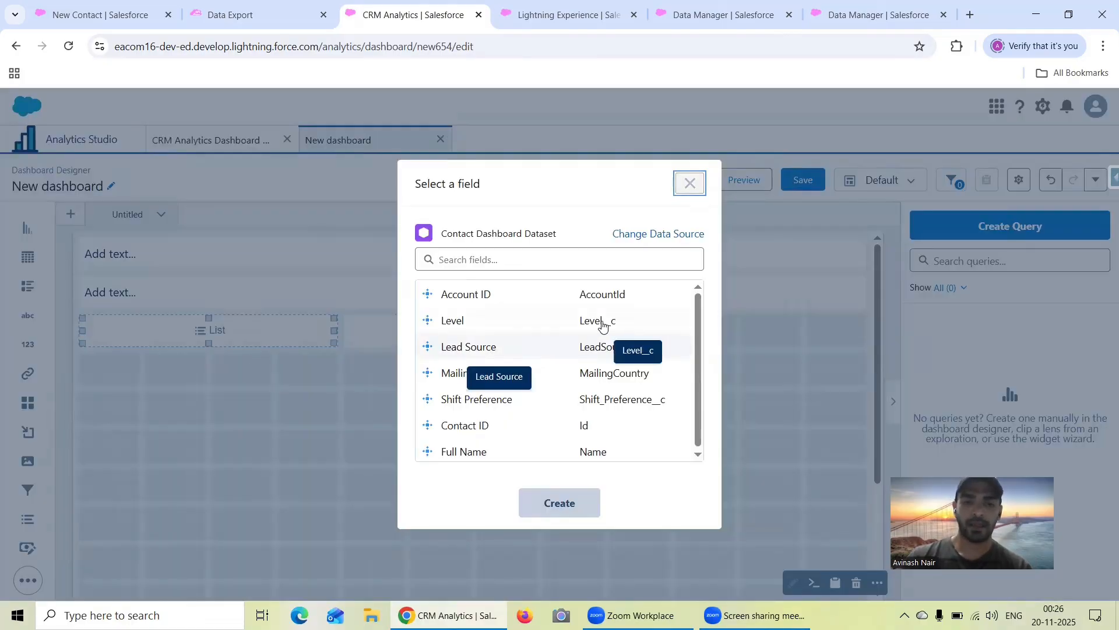
Step: Create the first list widget on the Lead Source field
scroll(625, 368, down, 1)
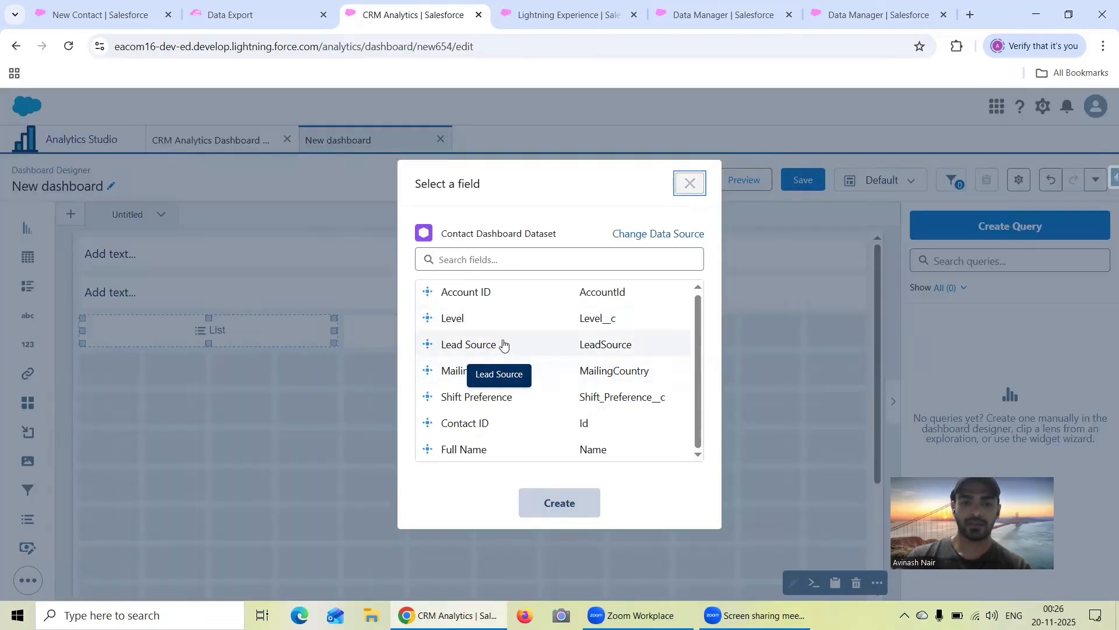
click(488, 348)
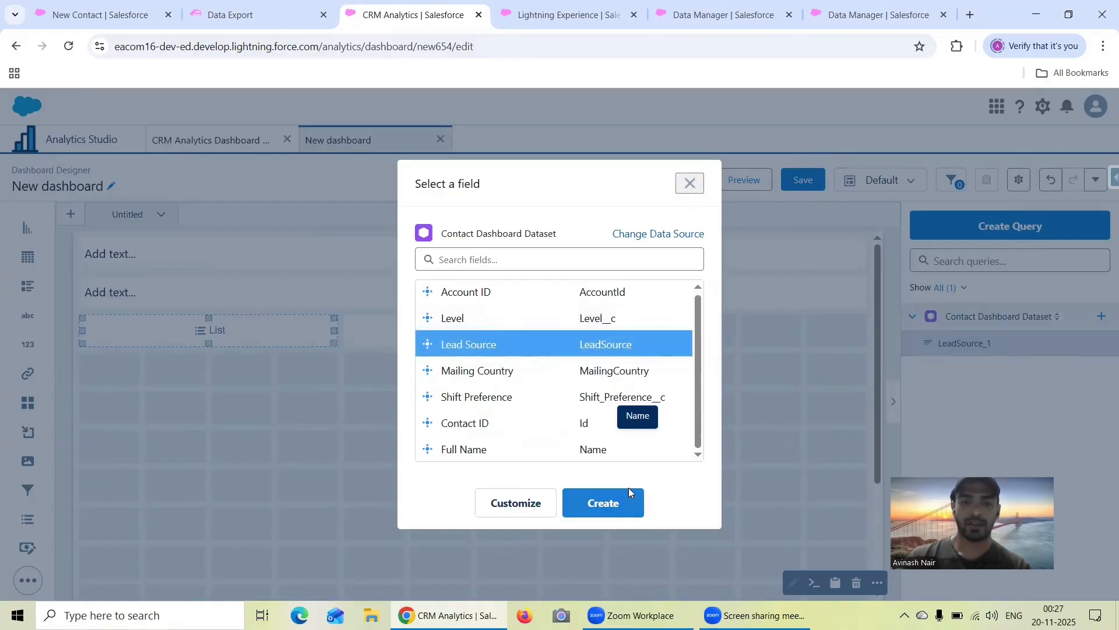
click(618, 503)
click(617, 505)
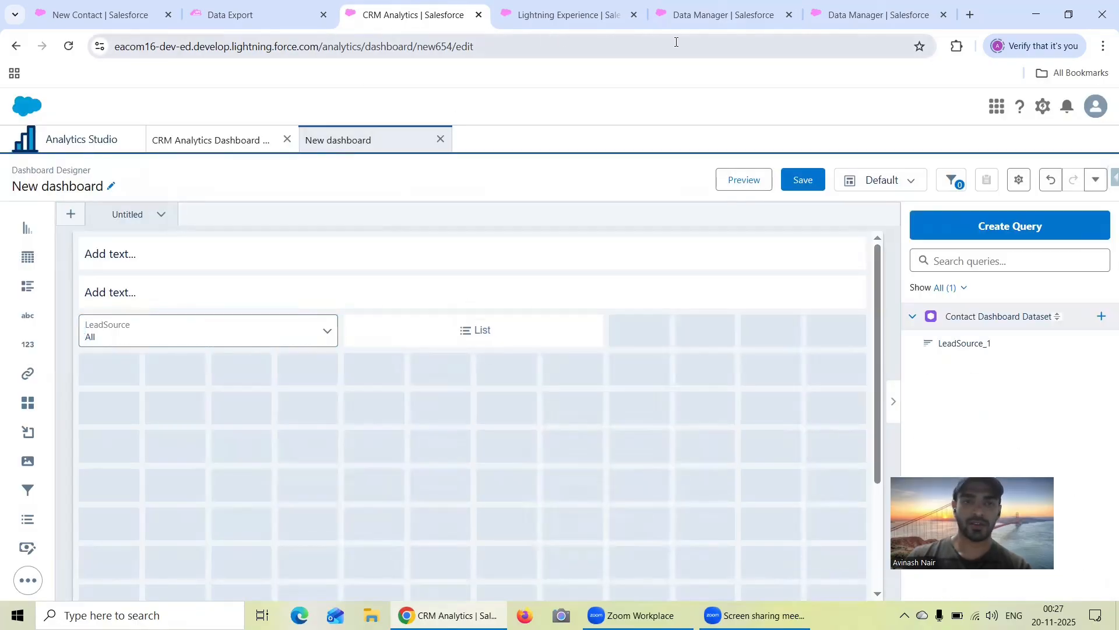
Step: Add the Created Date column to the Contact input node of the Free Session 27 recipe
click(854, 26)
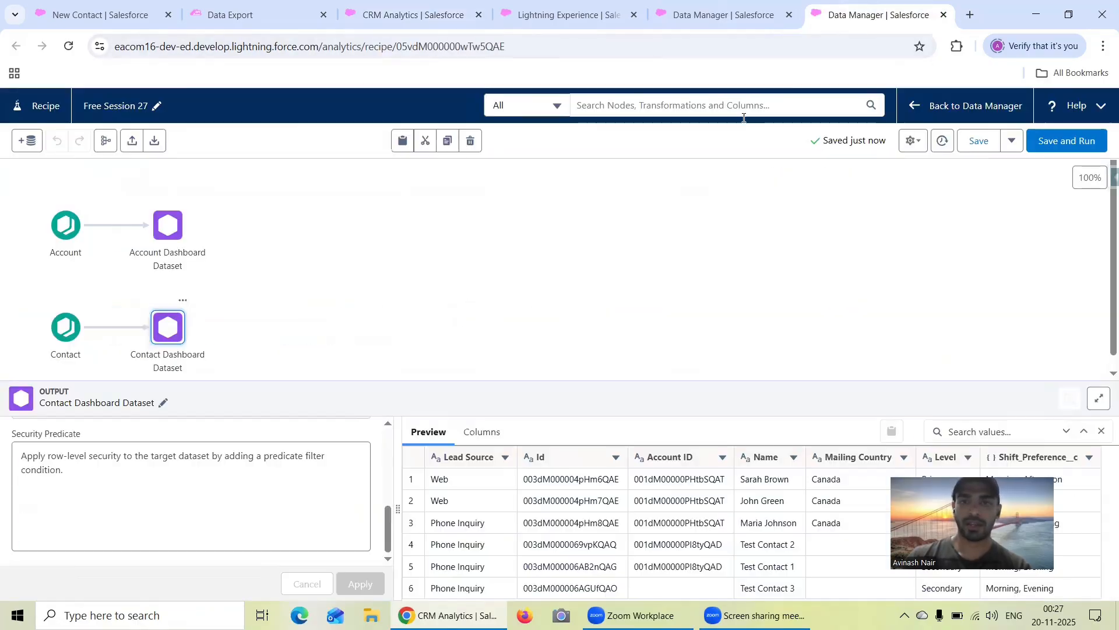
click(65, 327)
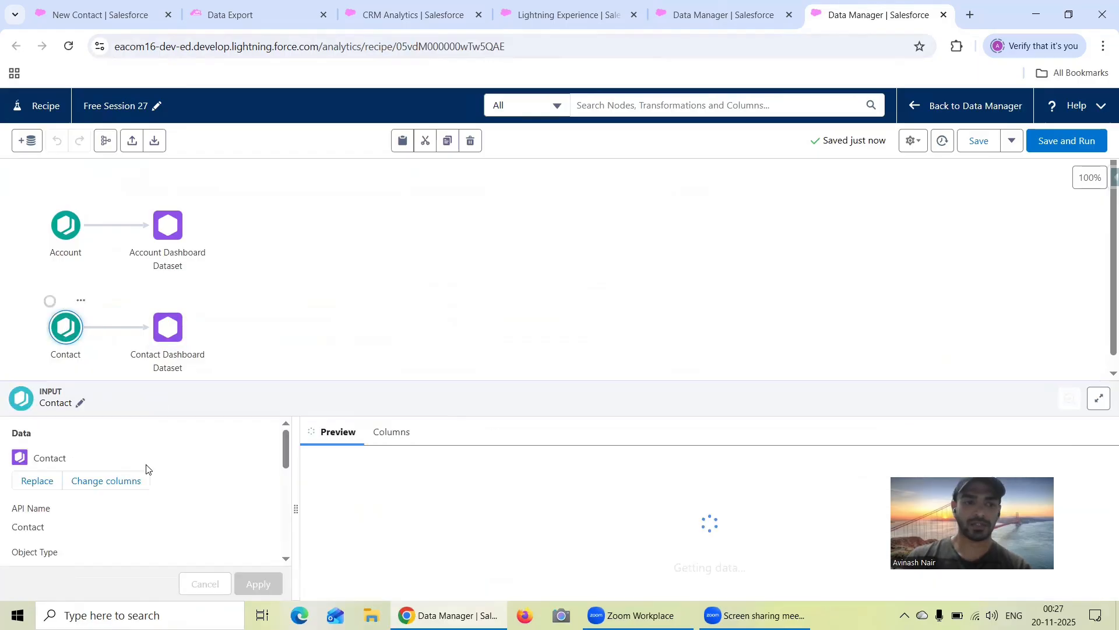
click(121, 480)
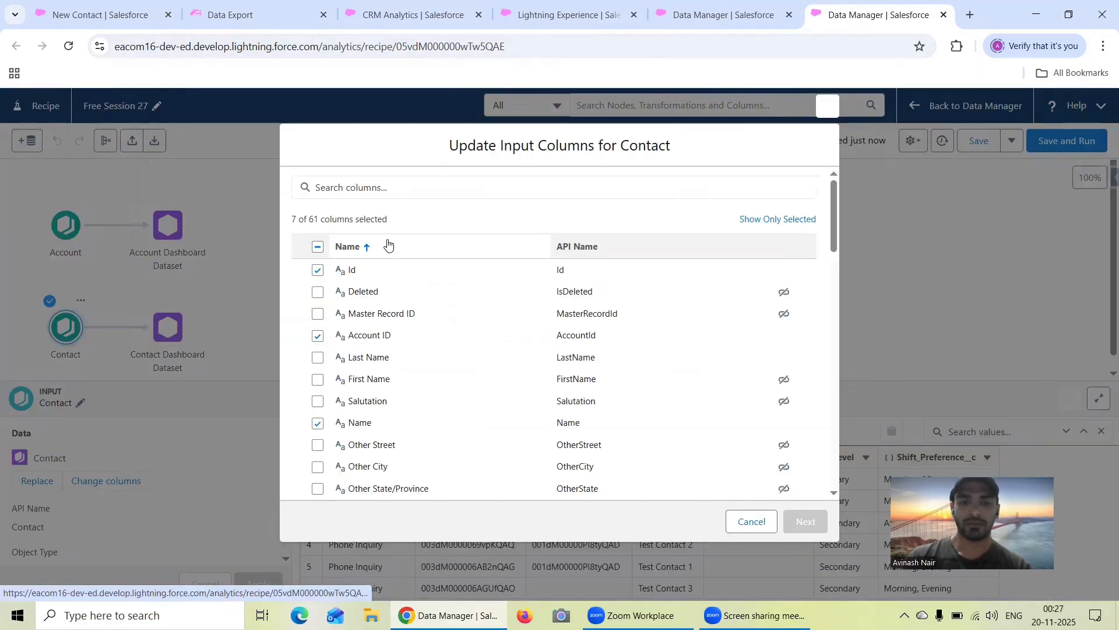
click(376, 187)
text(Creat)
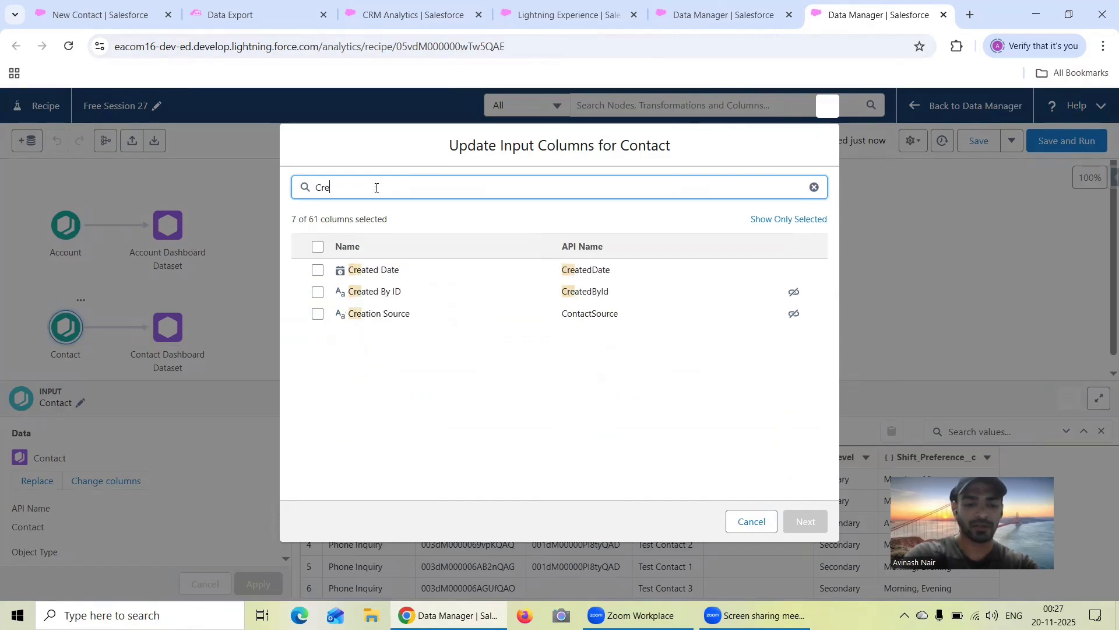
click(317, 269)
click(806, 521)
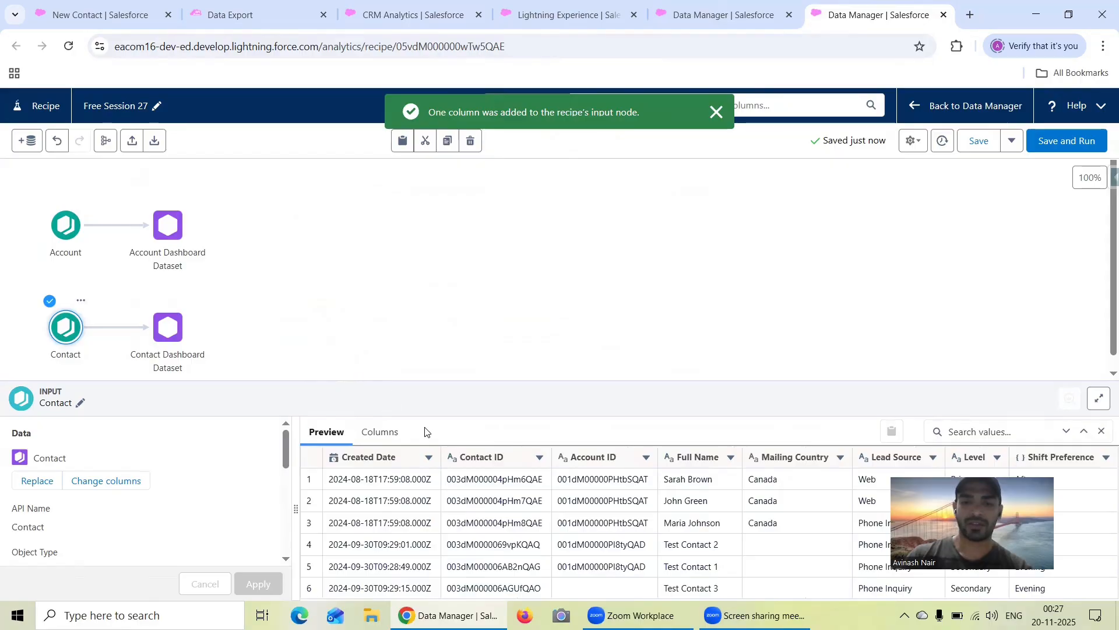
Step: Return to the new dashboard and create the second list widget on the Level field of Contact Dashboard Dataset
click(686, 23)
click(246, 9)
click(413, 15)
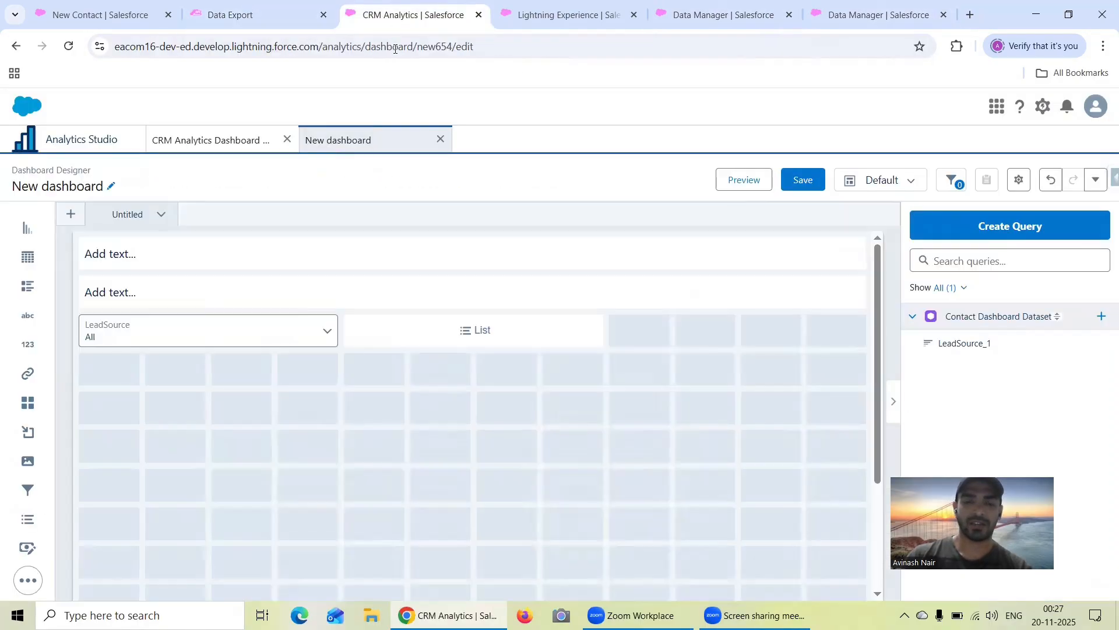
click(438, 332)
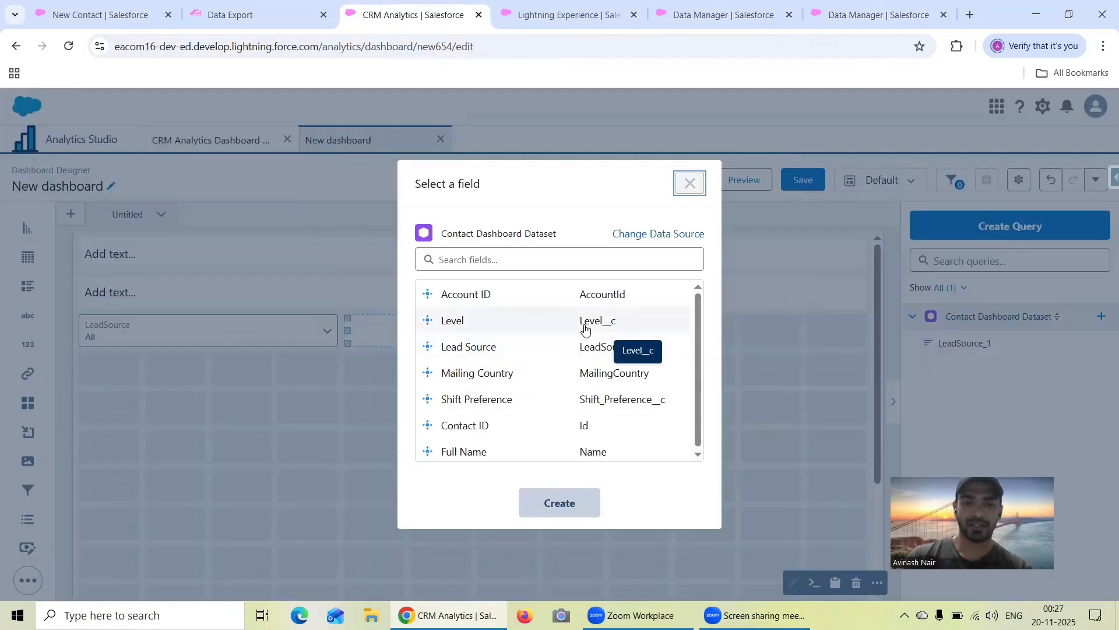
scroll(594, 337, down, 1)
click(494, 319)
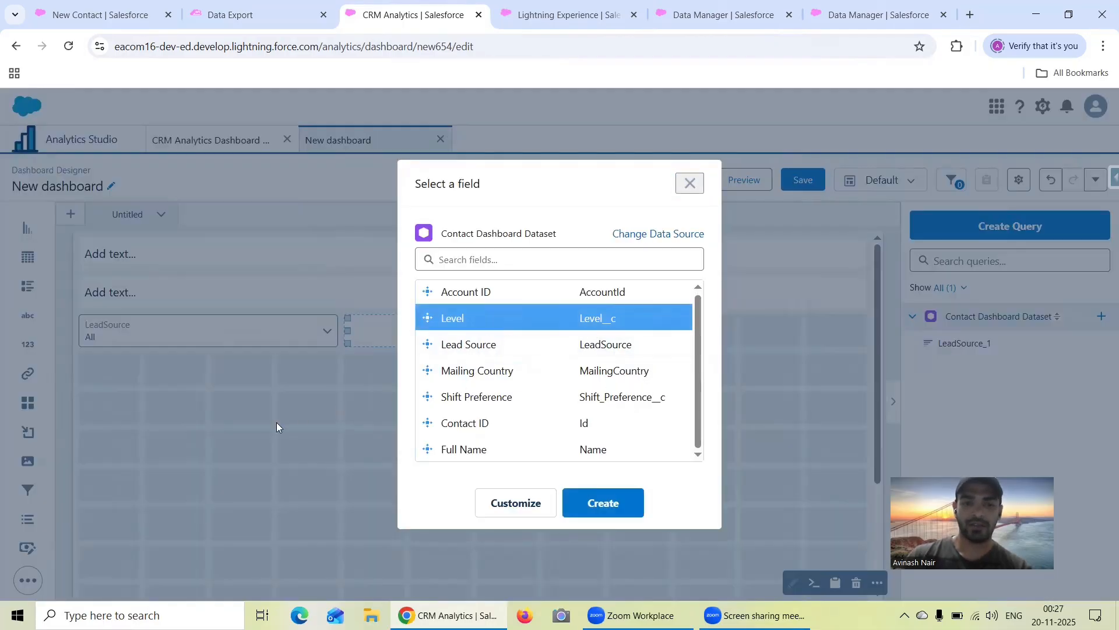
click(582, 504)
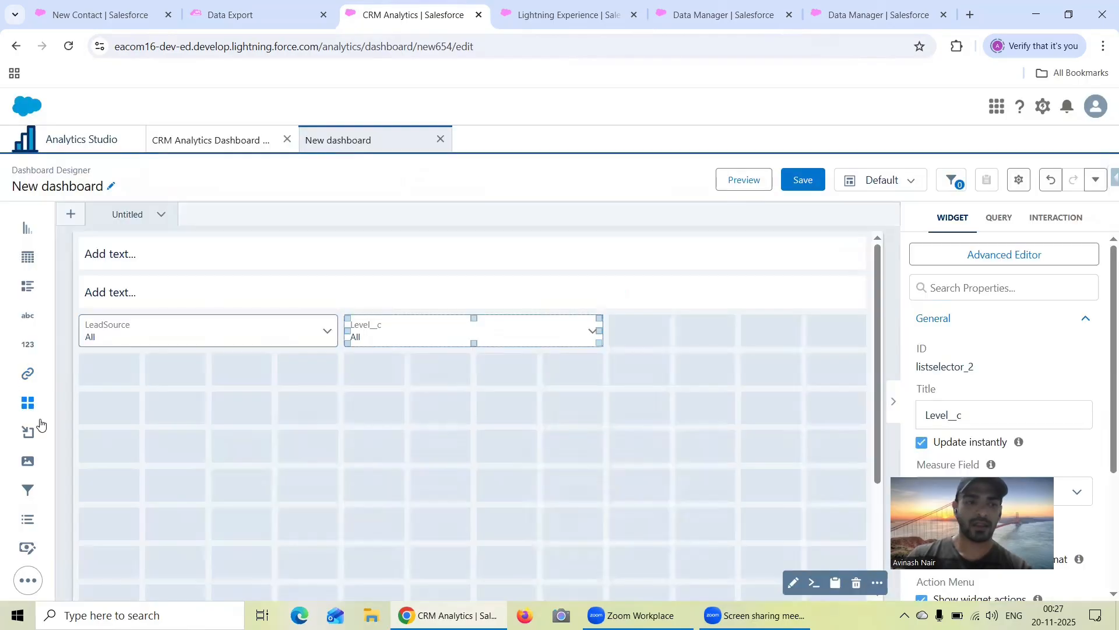
Step: Add a third list widget over the remaining four columns of the row and create it on the Shift Preference field
drag(31, 527, 799, 332)
click(738, 334)
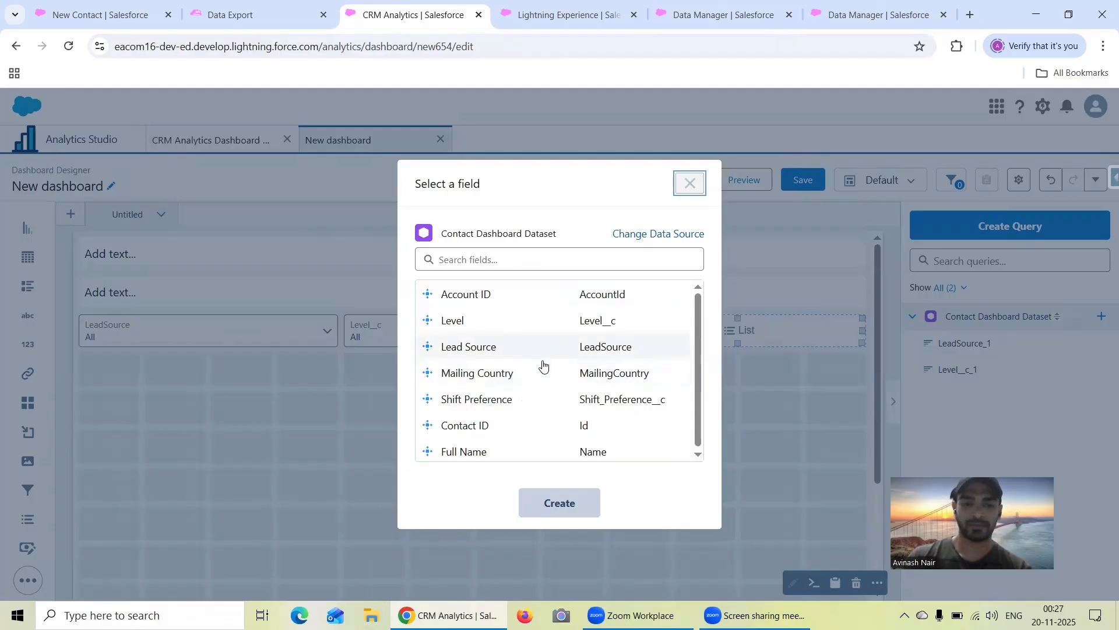
click(499, 400)
click(603, 502)
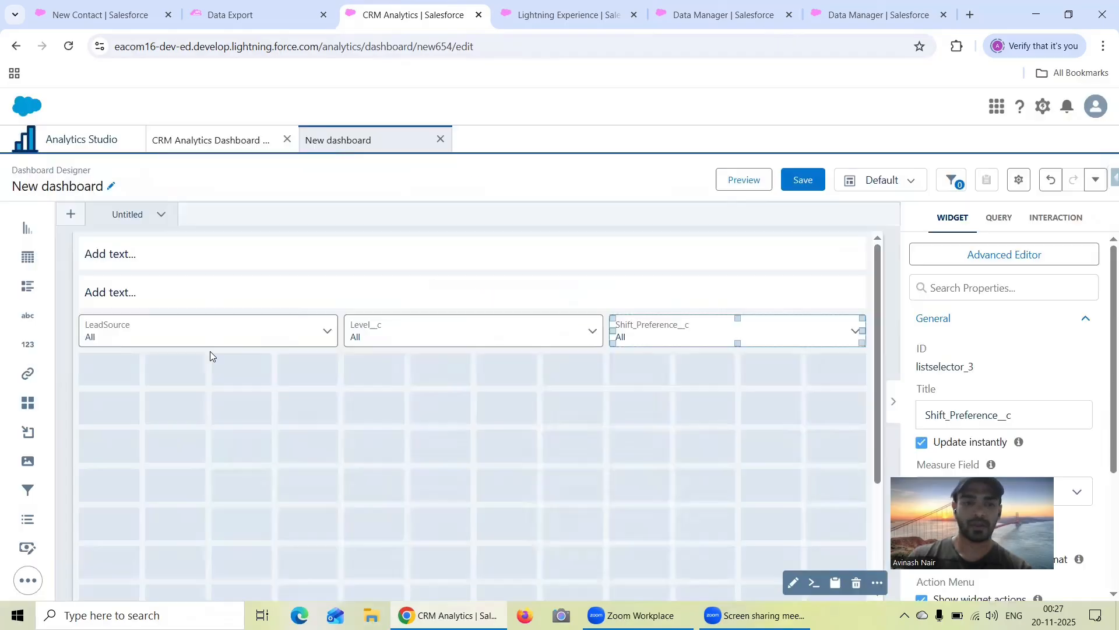
Step: Add a chart widget below the lists at the first column, six columns wide and five rows tall
scroll(247, 345, down, 2)
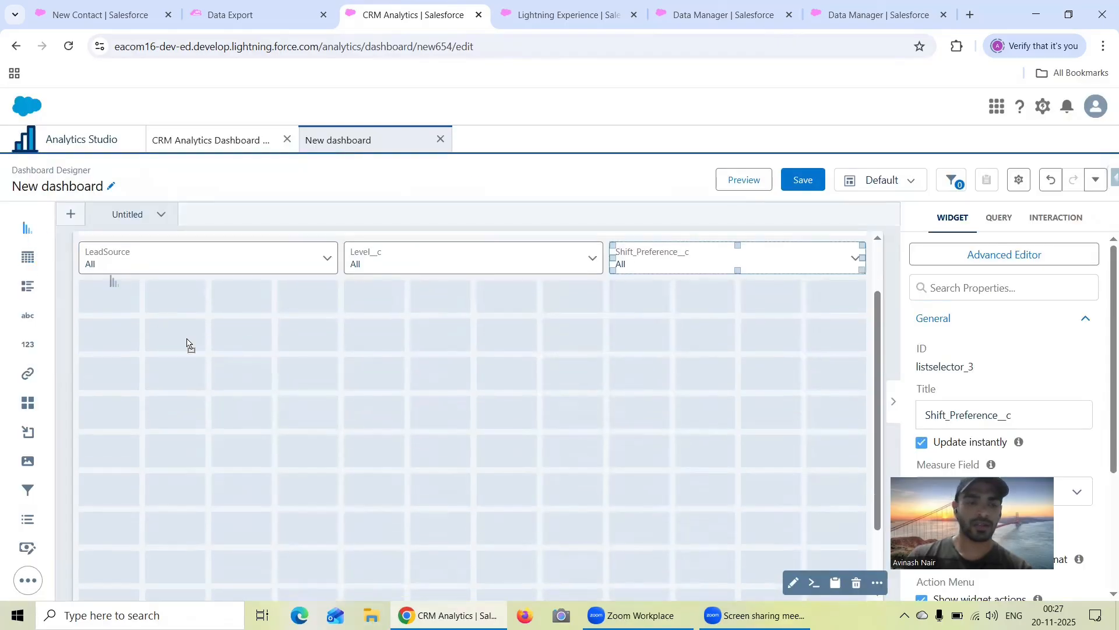
drag(186, 344, 117, 356)
drag(256, 342, 429, 333)
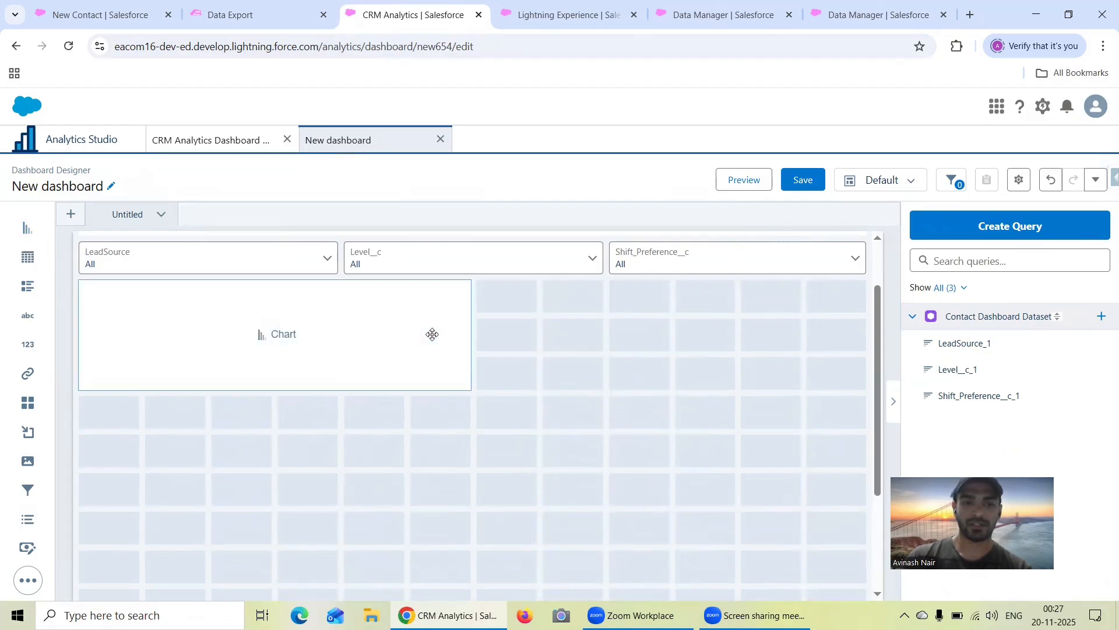
drag(275, 386, 274, 439)
Step: Add a second chart widget beside the first, filling the remaining six columns and five rows tall
drag(31, 235, 477, 352)
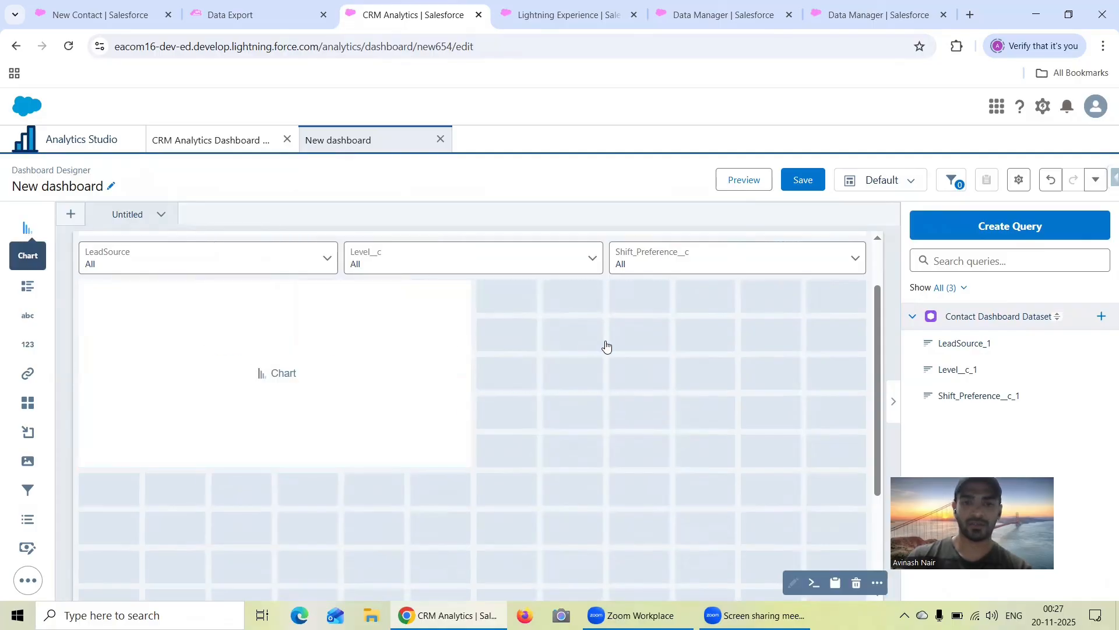
drag(667, 332, 831, 335)
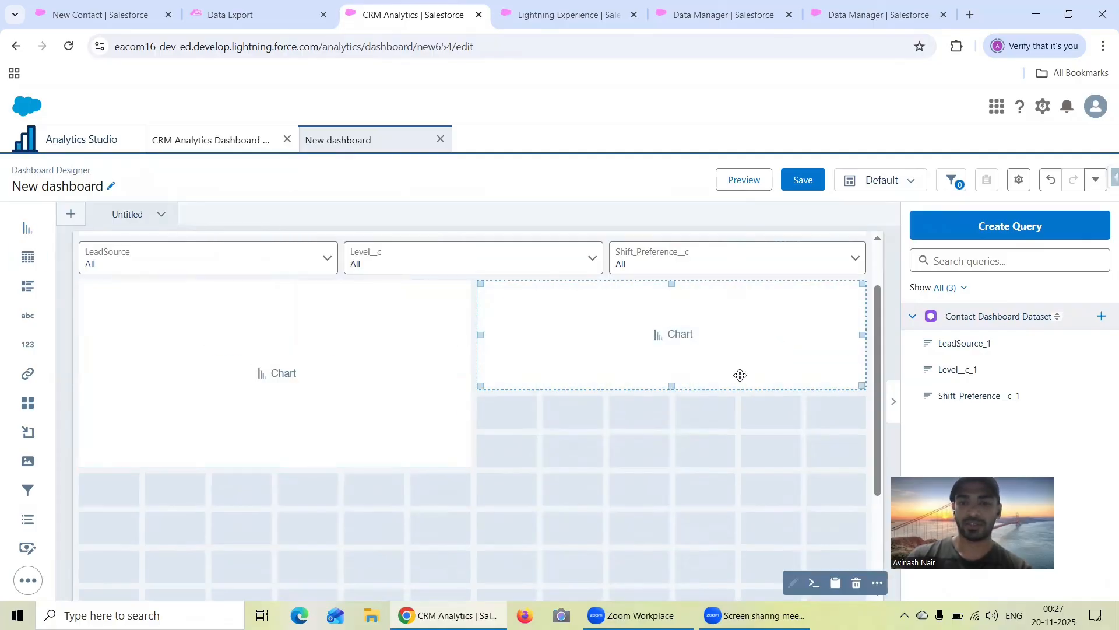
drag(673, 387, 669, 448)
Step: Move both charts down one row and add a full-width number widget in the freed row
drag(382, 344, 407, 385)
drag(543, 376, 531, 399)
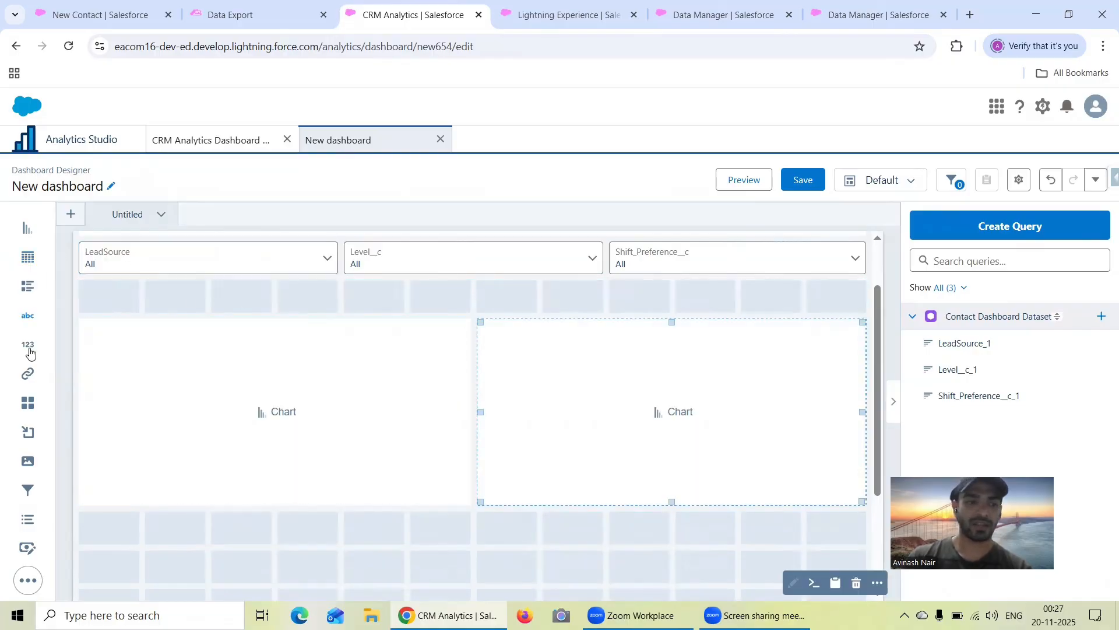
drag(30, 354, 618, 302)
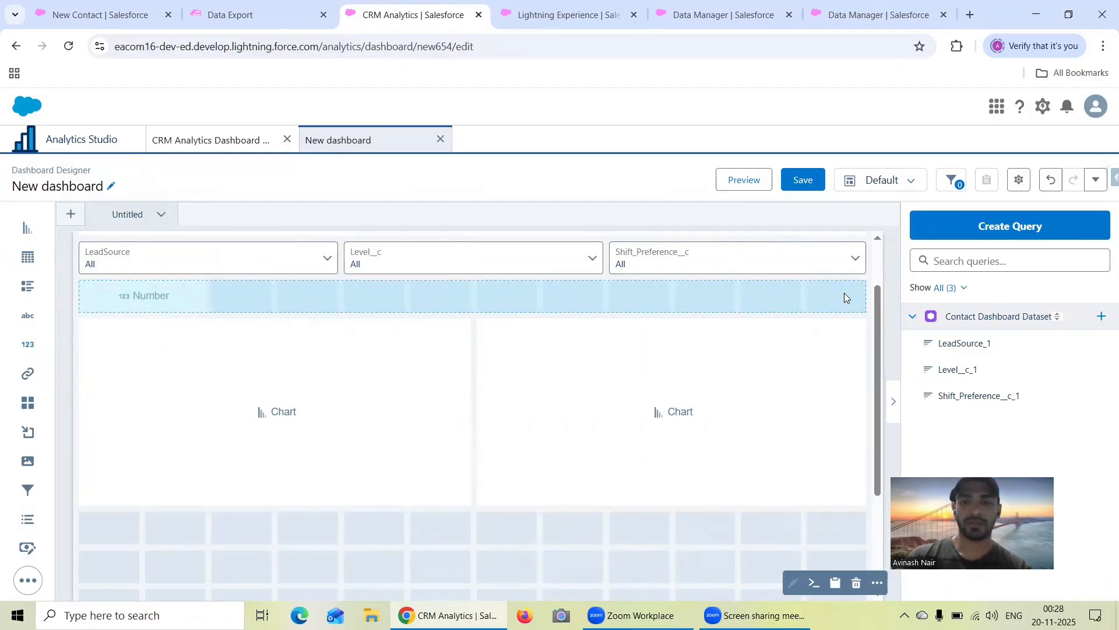
Step: Create the number widget's row-count query on Contact Dashboard Dataset with the label "Total Contact Records"
click(490, 298)
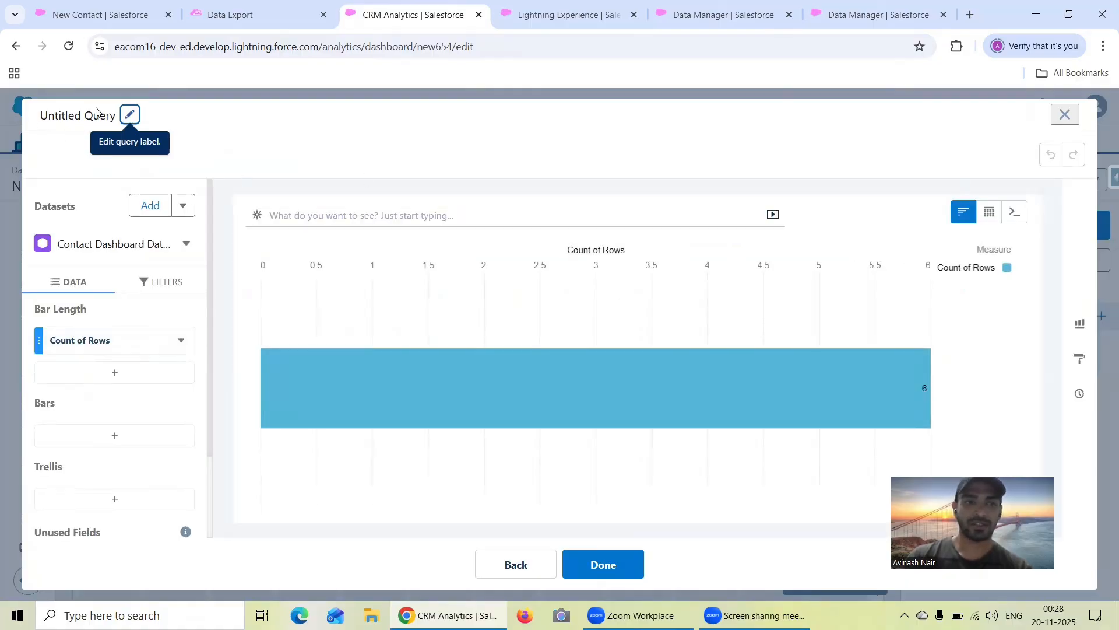
click(130, 114)
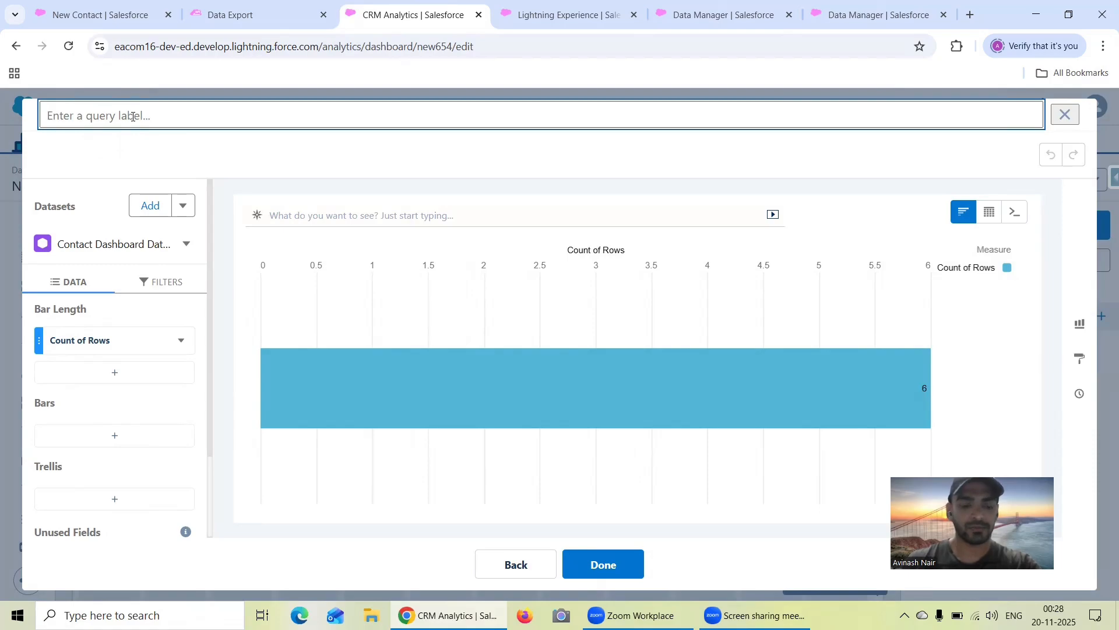
text(Total Contact Records)
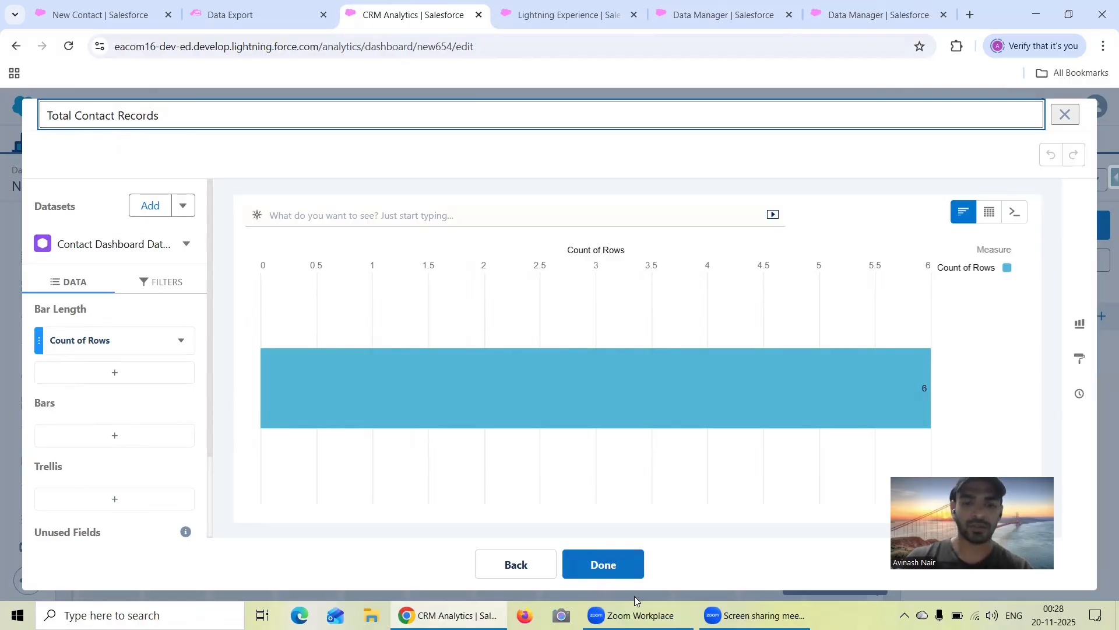
click(619, 557)
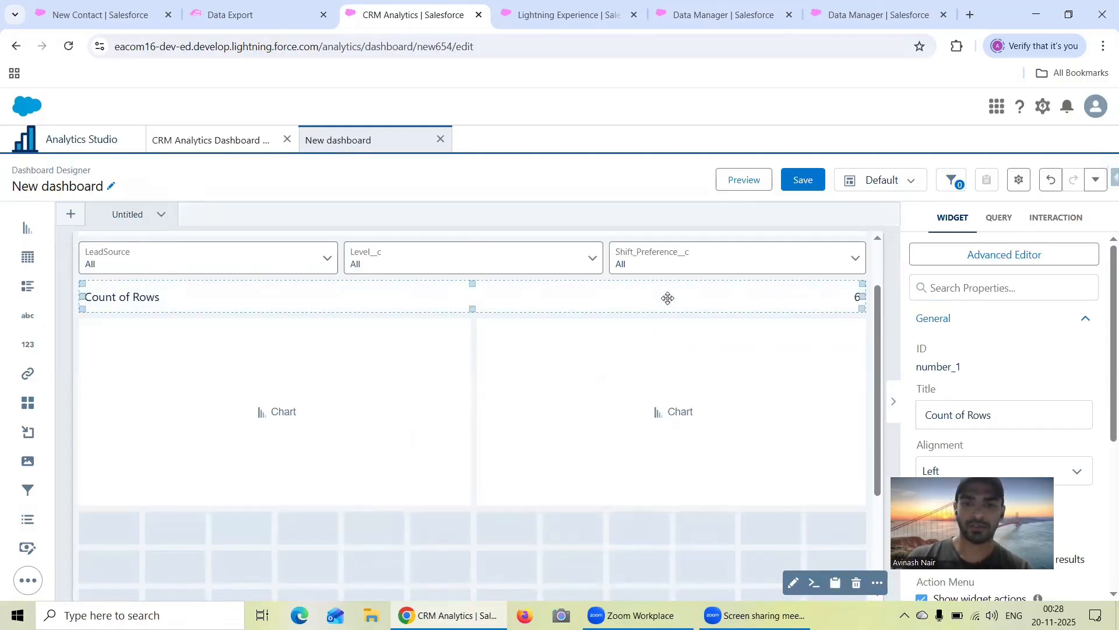
Step: Set the number widget's title to "Total Contact Records"
scroll(1016, 380, down, 1)
drag(1009, 342, 896, 349)
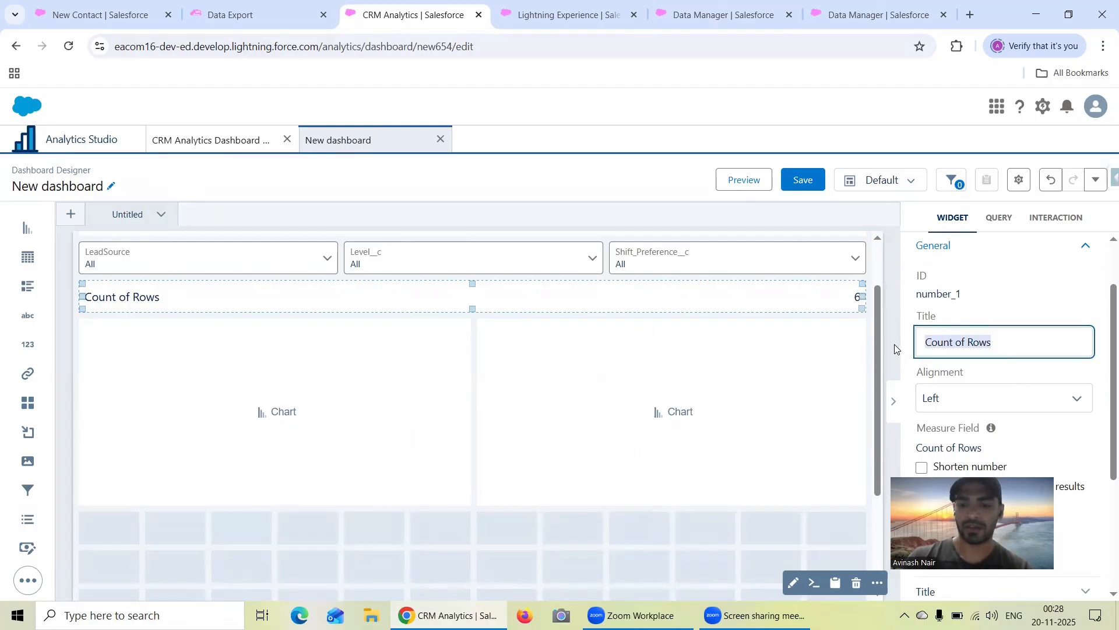
key(BackSpace)
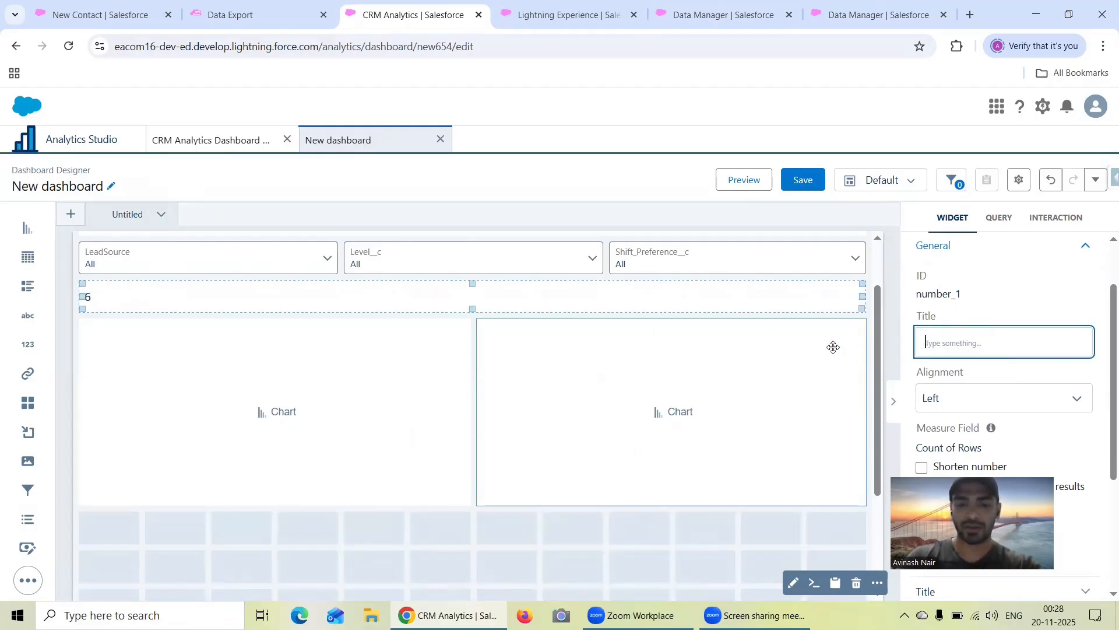
text(Total Contact)
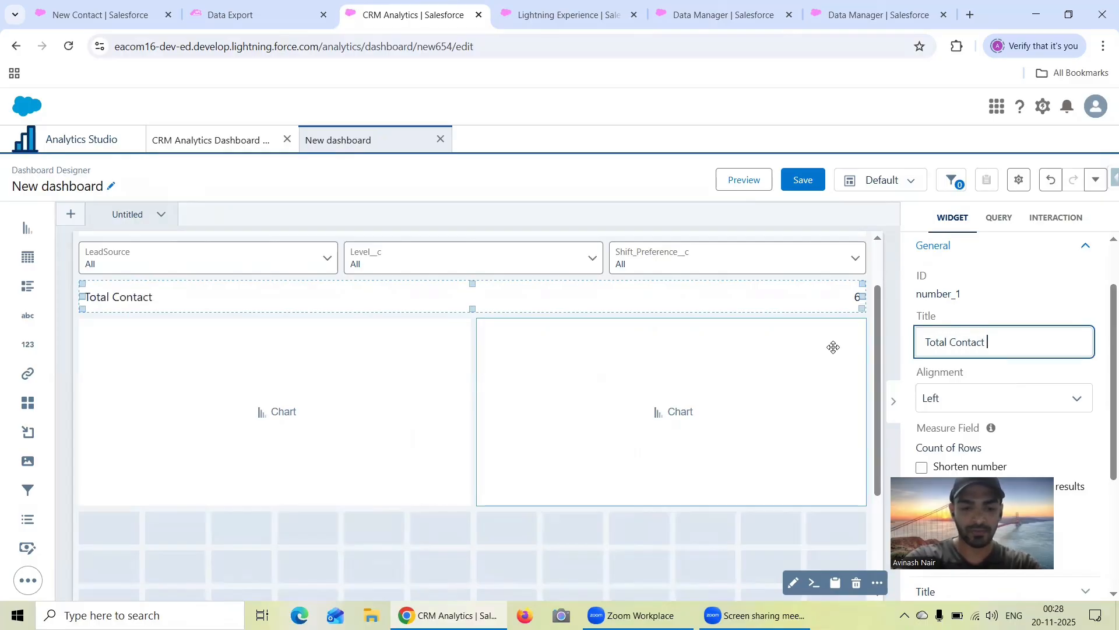
text( Records)
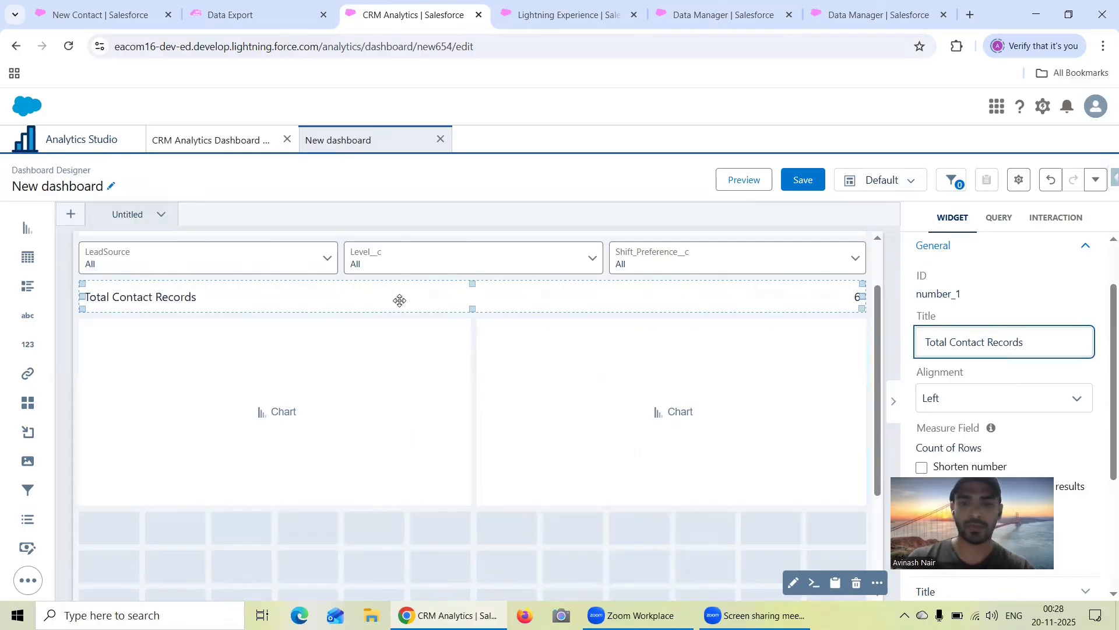
Step: Enlarge the Total Contact Records widget to three rows tall and reposition both charts side by side directly beneath it
drag(395, 334, 473, 332)
drag(422, 433, 422, 492)
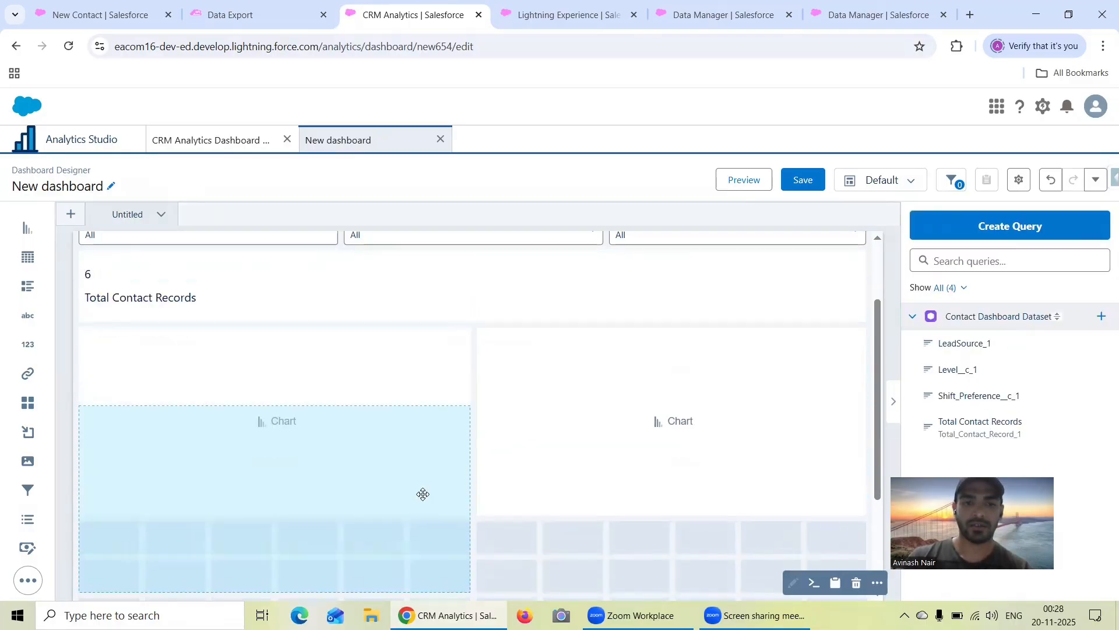
drag(573, 449, 579, 503)
click(435, 315)
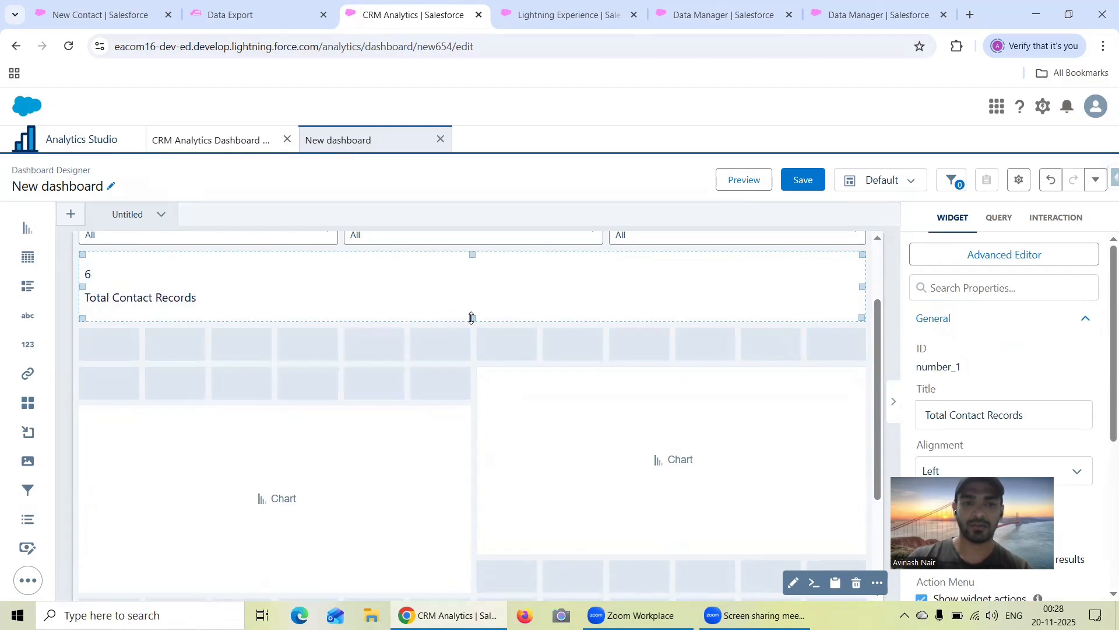
drag(471, 321, 476, 352)
drag(551, 401, 560, 450)
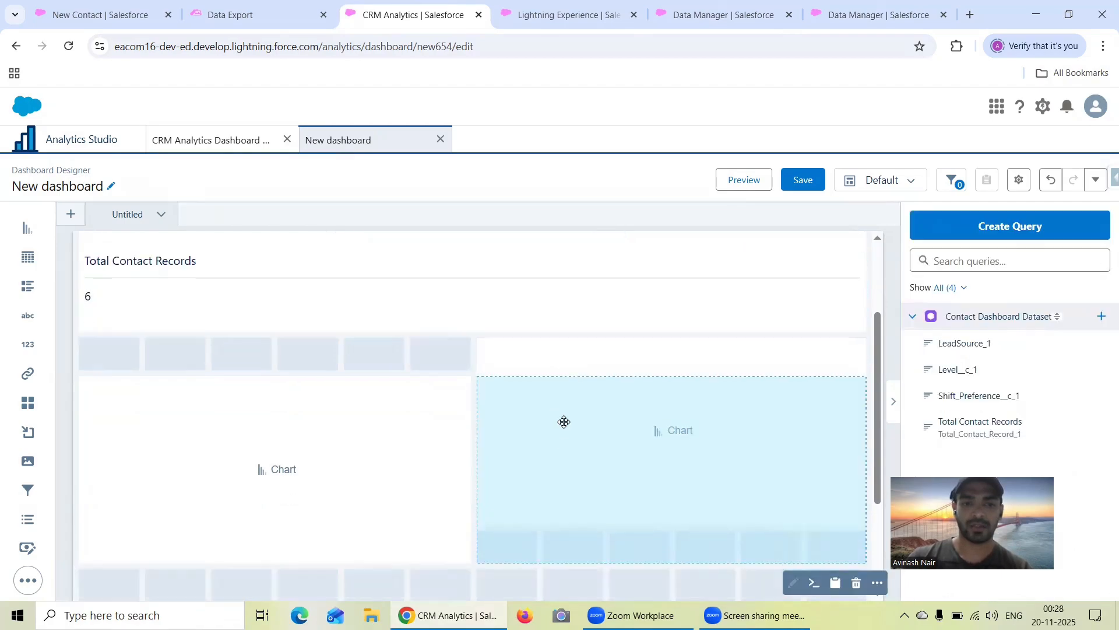
drag(554, 409, 553, 407)
drag(435, 403, 415, 367)
drag(524, 402, 569, 338)
Step: Add a table widget below the two charts and stretch it across the full dashboard width
scroll(569, 337, down, 3)
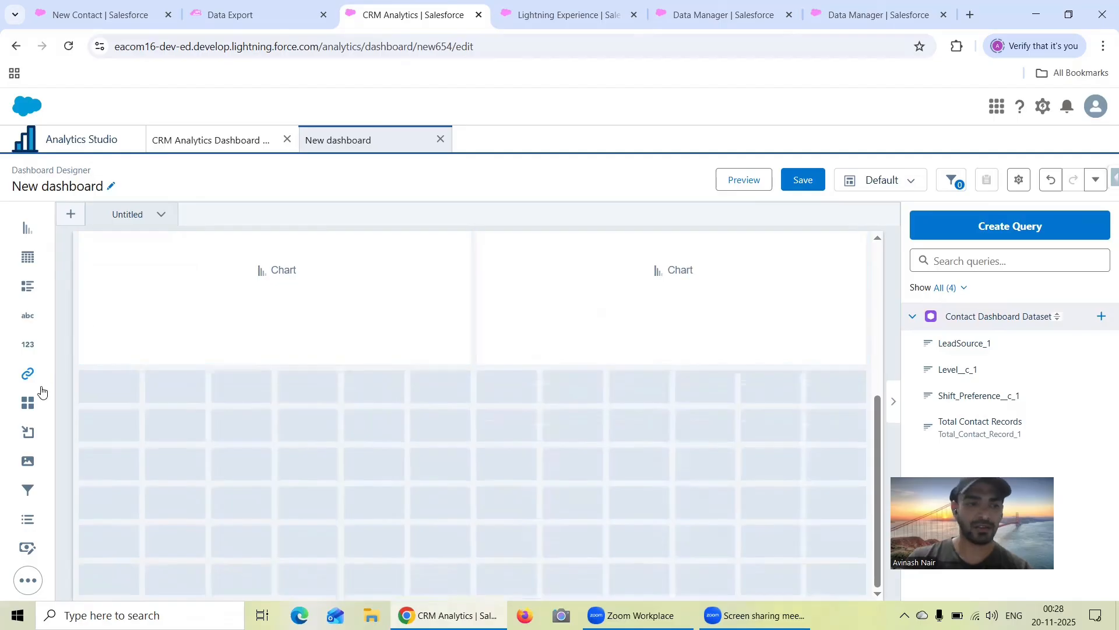
drag(54, 272, 73, 440)
drag(25, 267, 146, 461)
drag(271, 444, 836, 455)
Step: Set the first text widget to "Contact Dashboard", centred at font size 20
scroll(551, 379, up, 5)
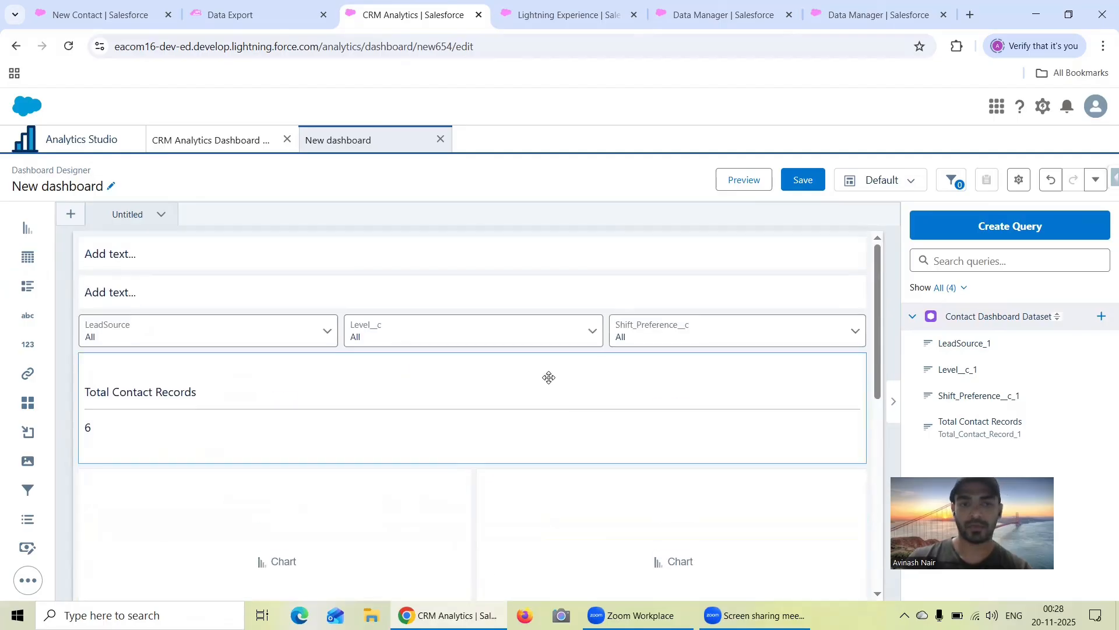
click(270, 252)
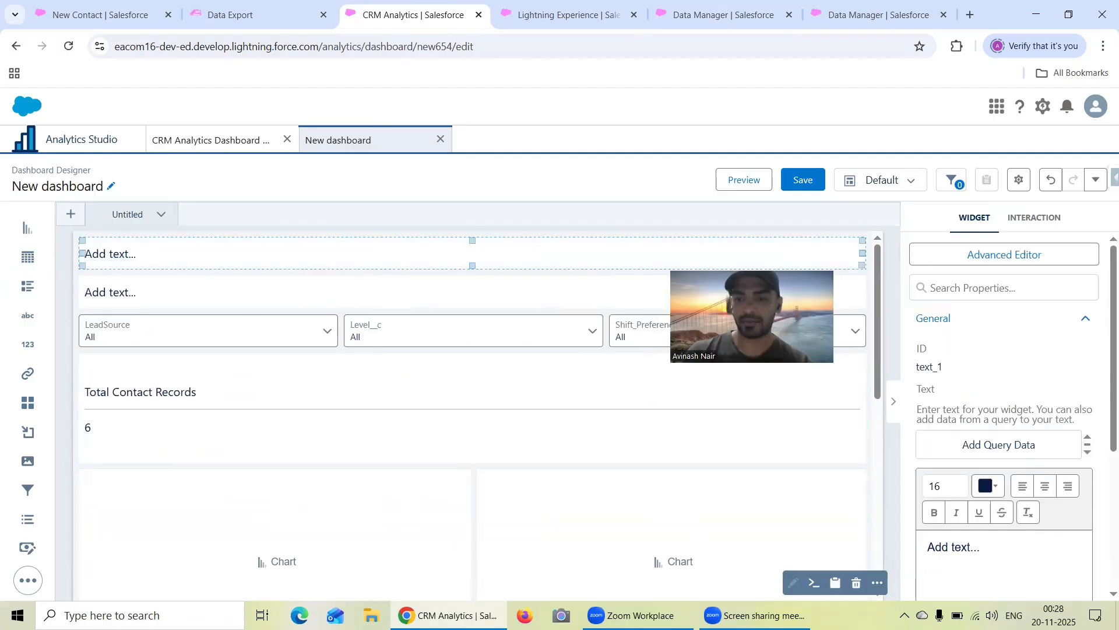
click(995, 546)
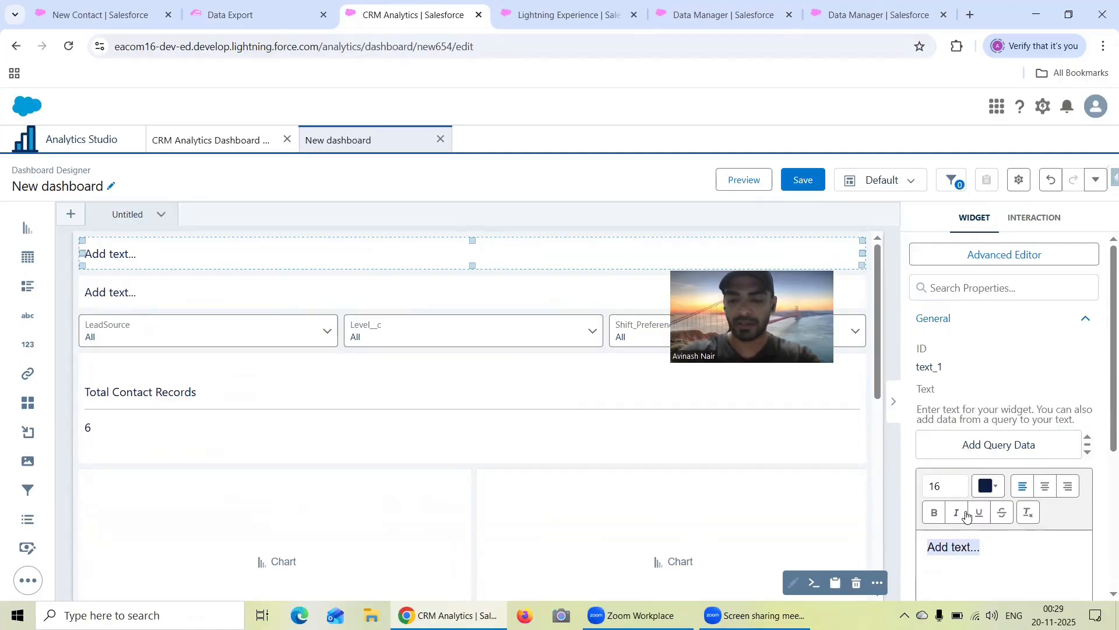
text(Contac)
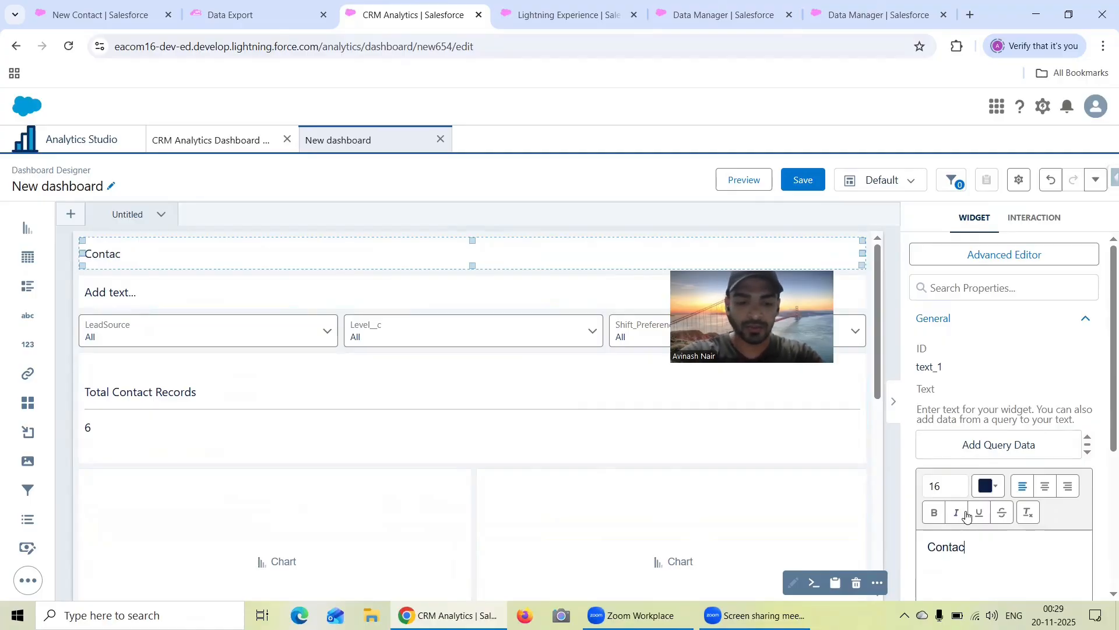
text(t Dashboard)
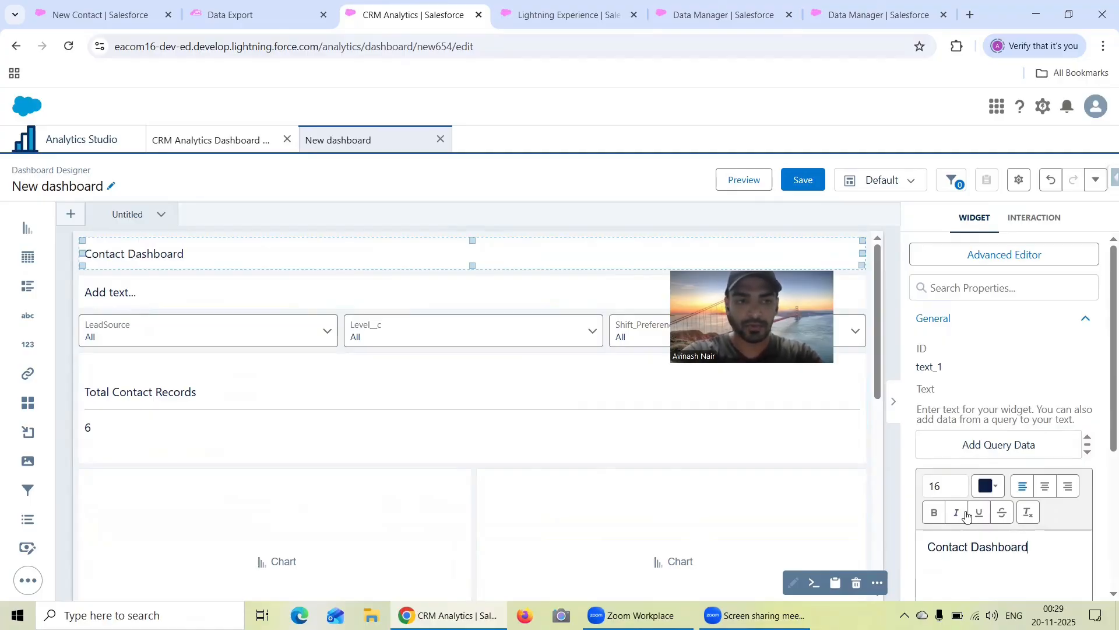
drag(1021, 552, 909, 557)
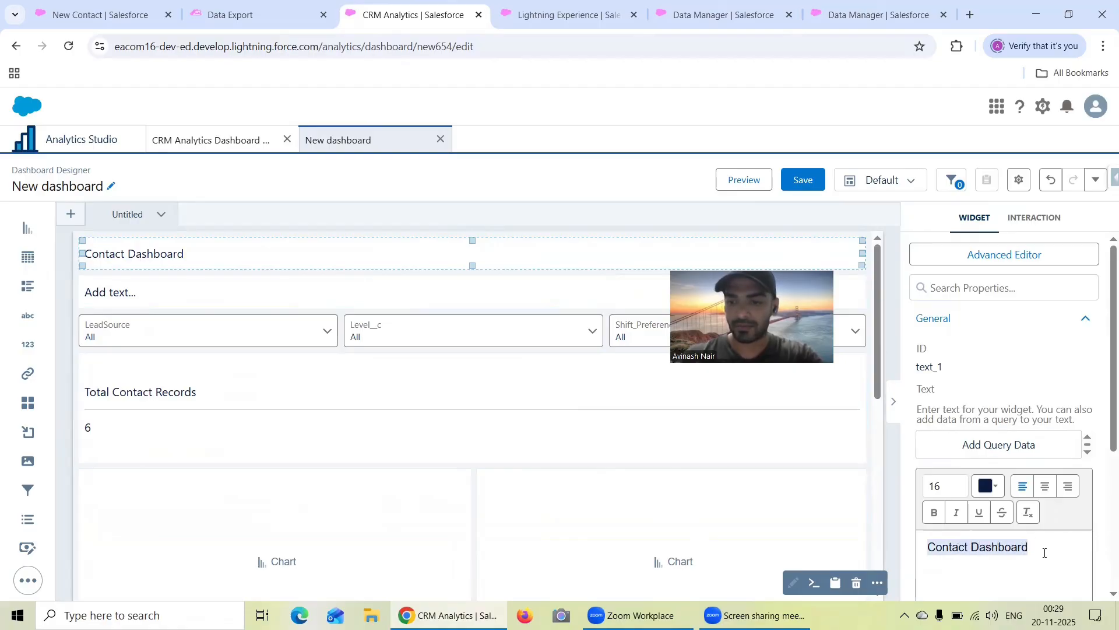
click(1045, 488)
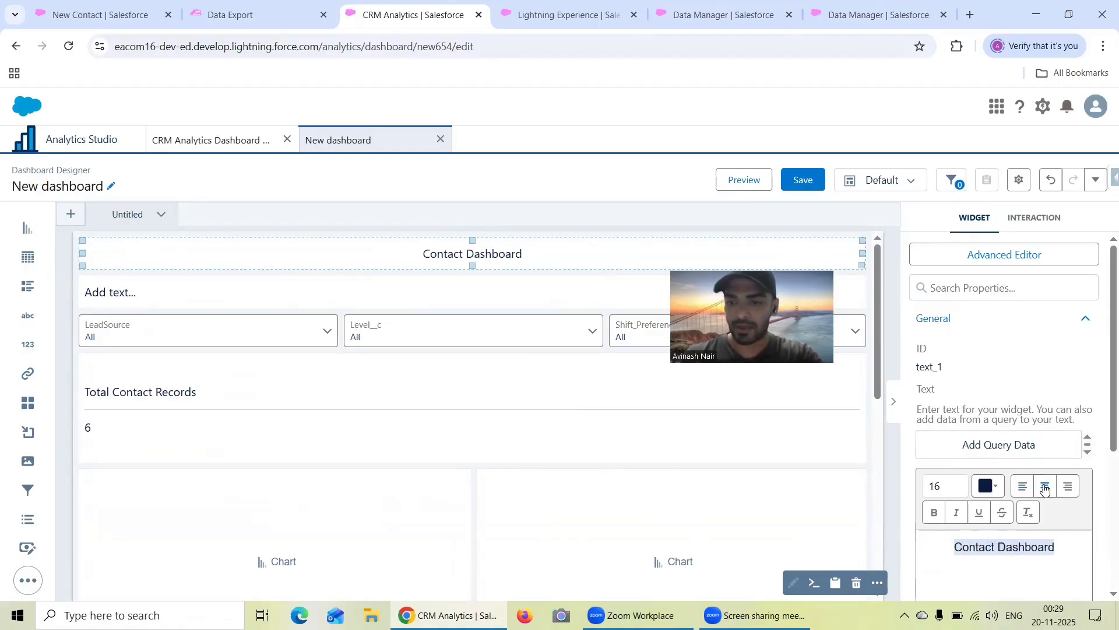
click(946, 495)
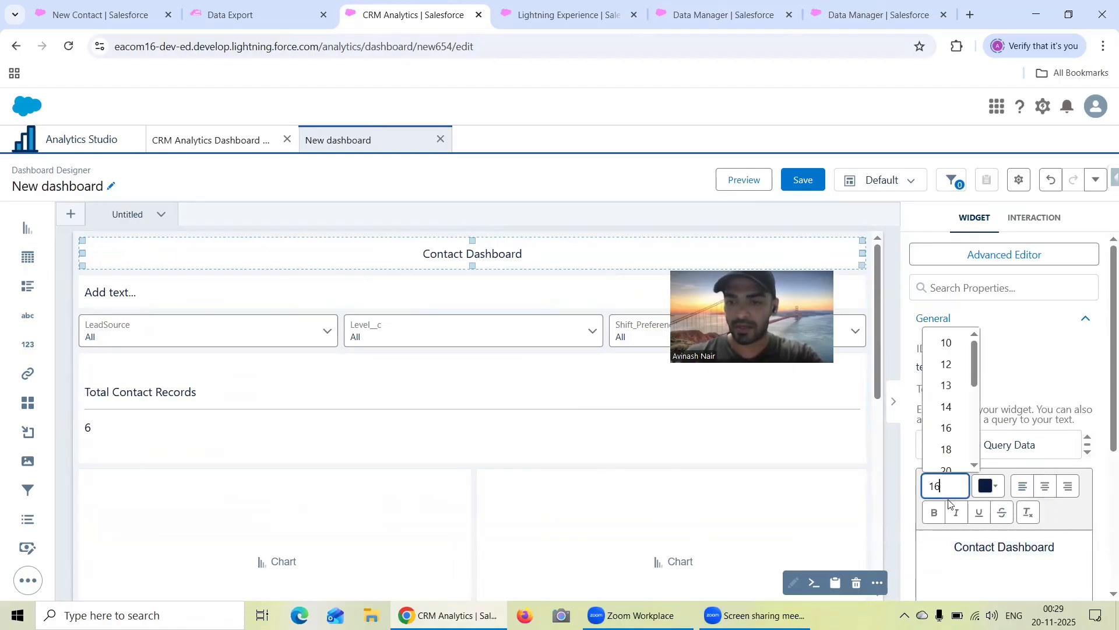
click(947, 470)
Step: Set the second text widget to "This provides all the details related to Contact", centred at font size 12
click(369, 284)
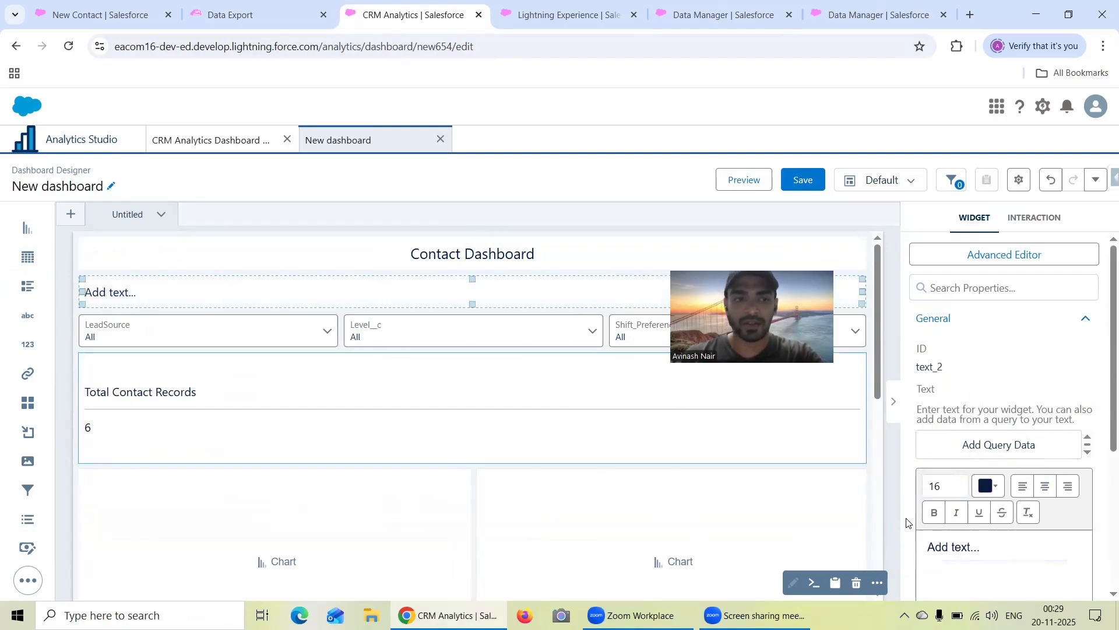
drag(1004, 552, 904, 548)
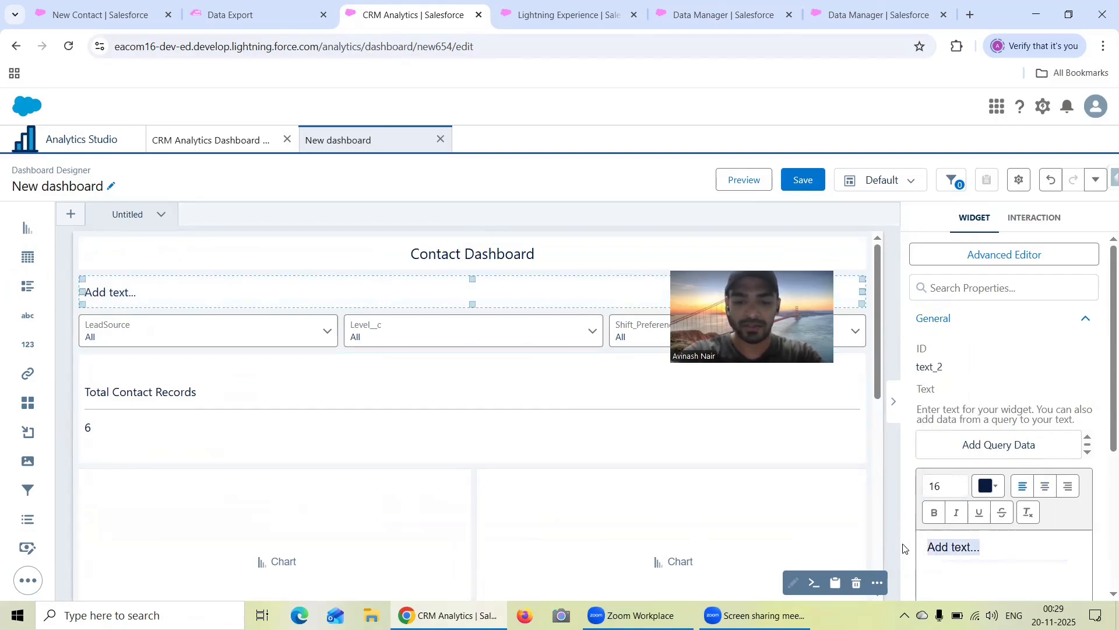
text(This provides all the details related to Contact)
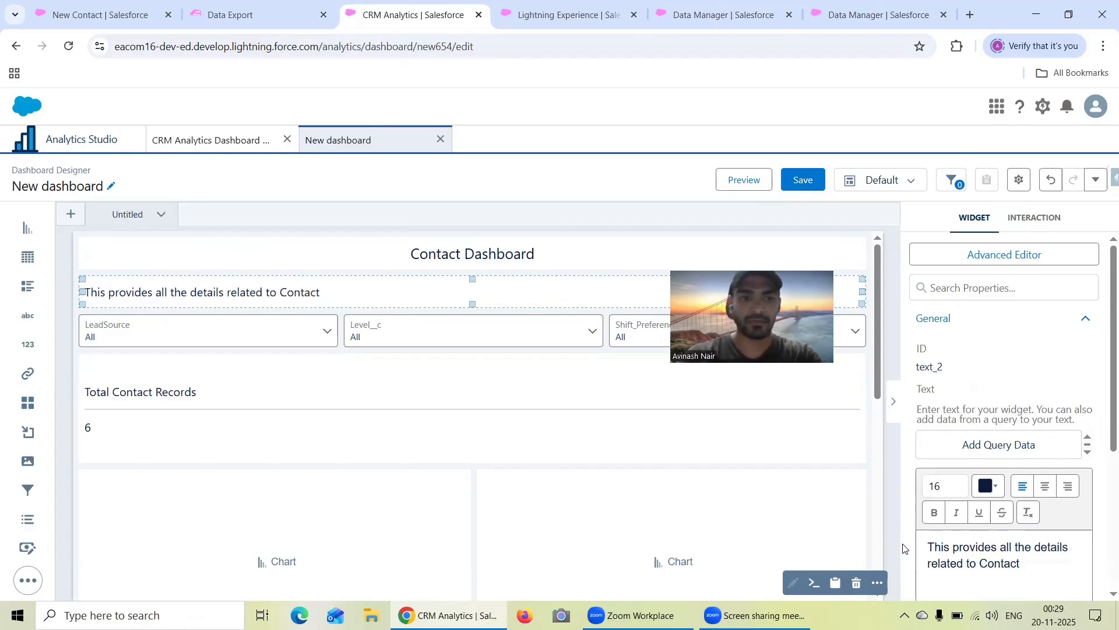
triple_click(926, 548)
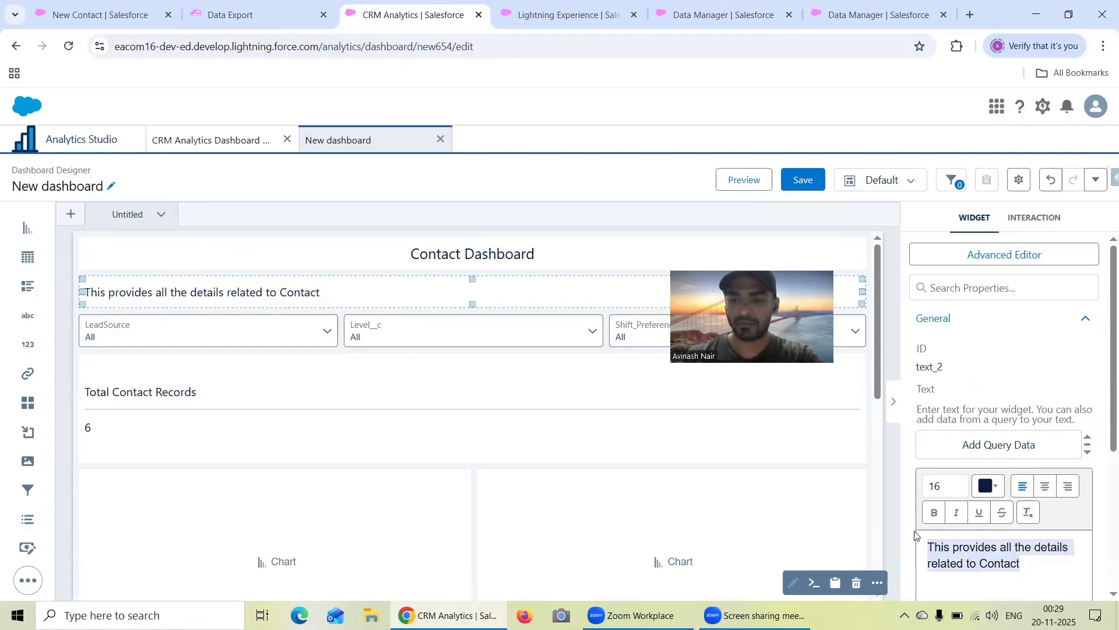
click(935, 486)
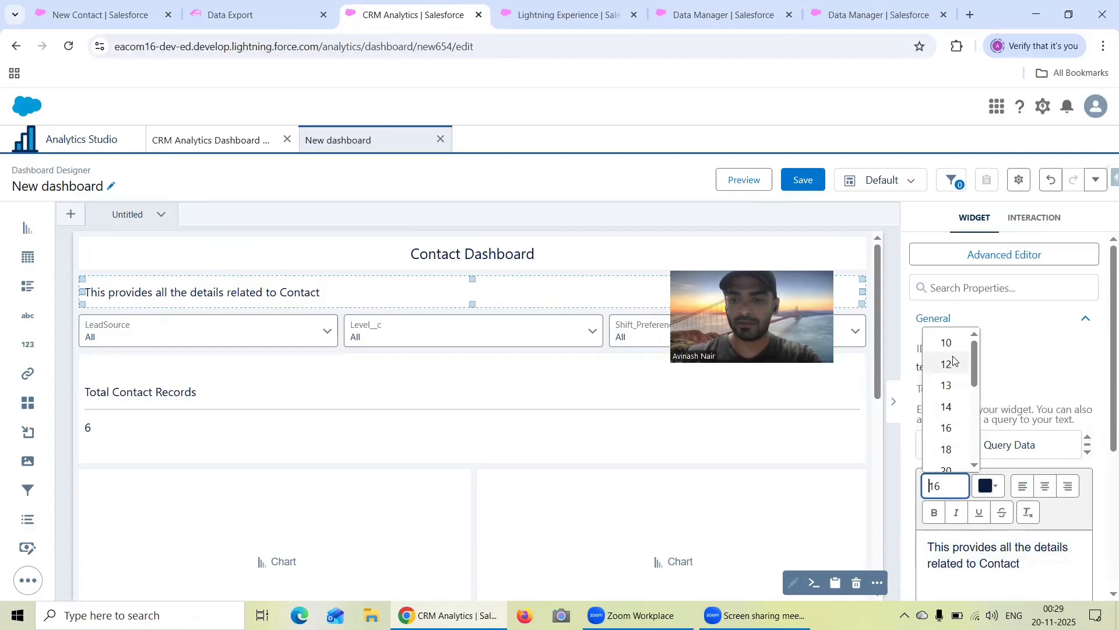
click(946, 364)
click(1045, 486)
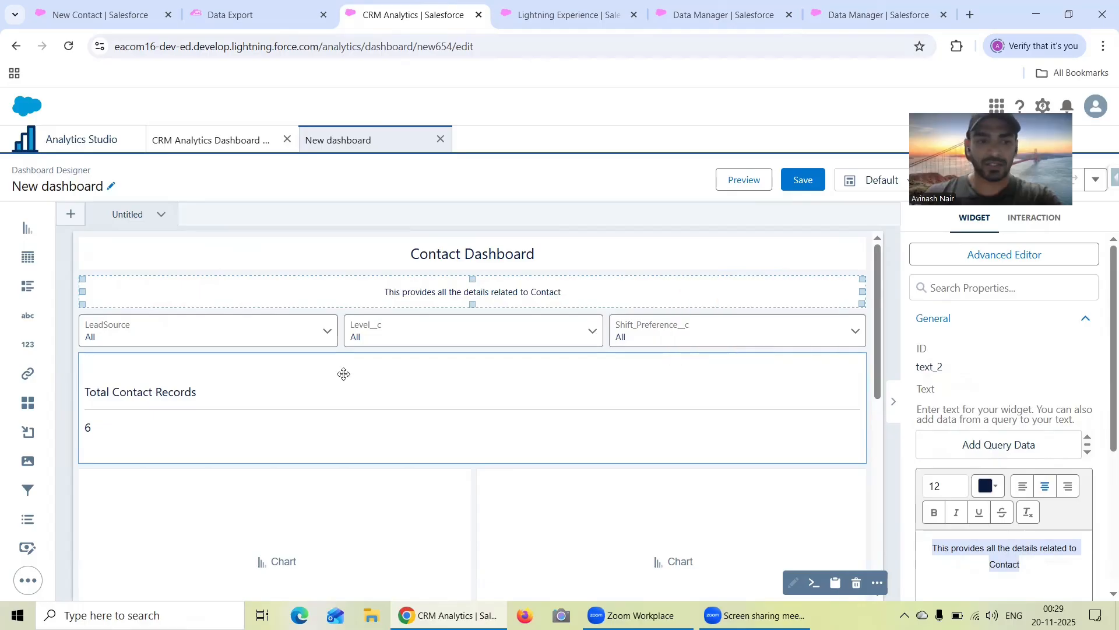
Step: Start the first chart's query on Contact Dashboard Dataset, grouping the count of rows by Lead Source
scroll(276, 403, down, 3)
click(282, 416)
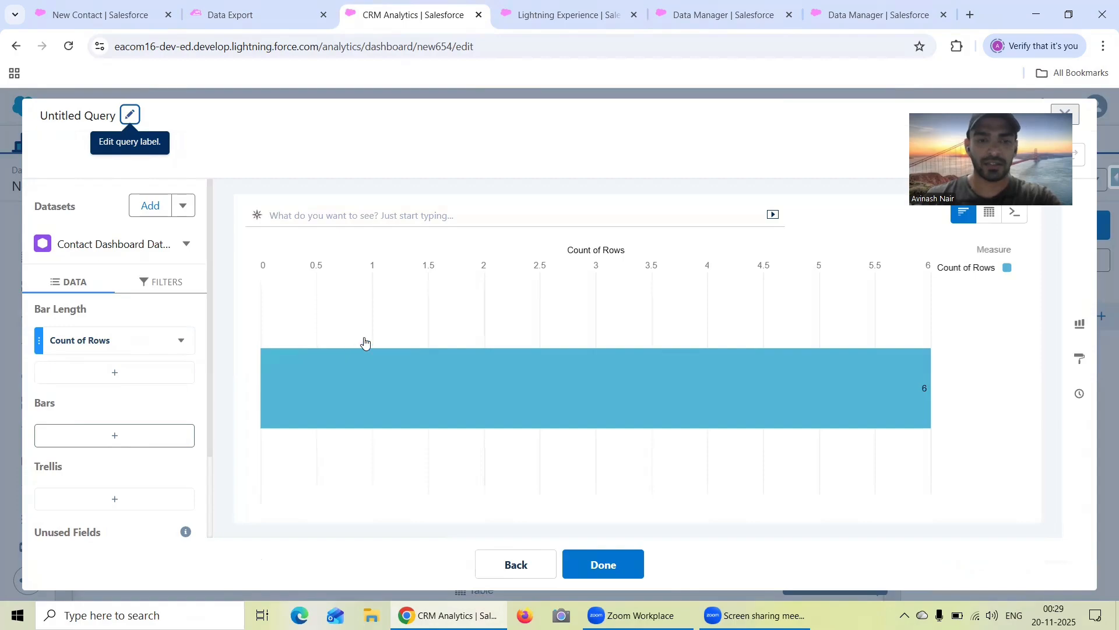
click(112, 442)
click(273, 328)
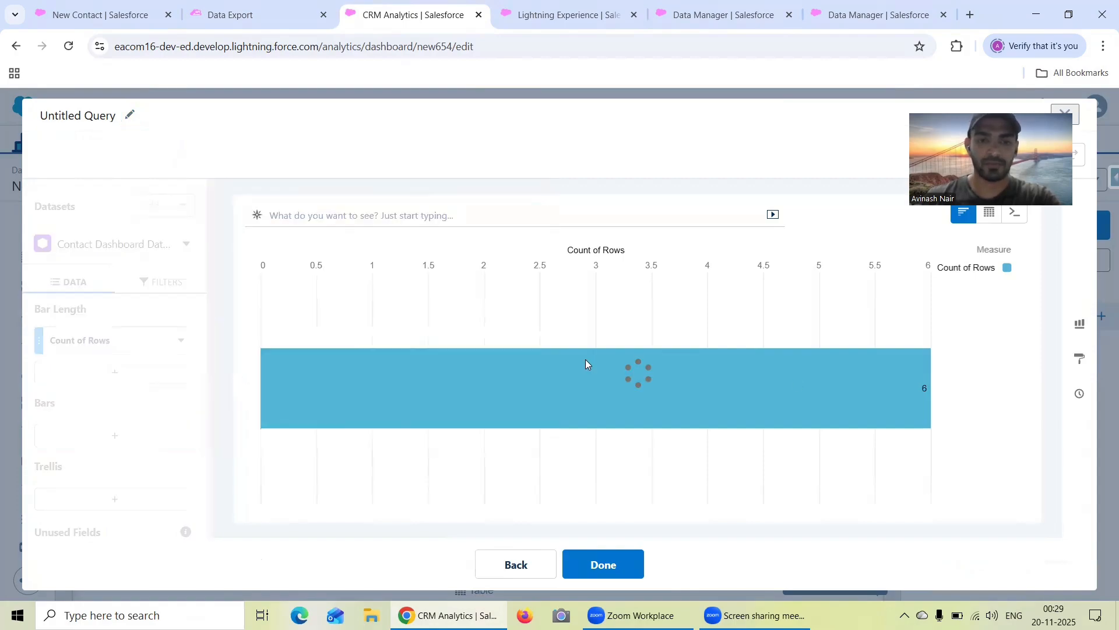
Step: Browse the suggested charts and change the Lead Source chart to the treemap
click(1079, 359)
click(1080, 324)
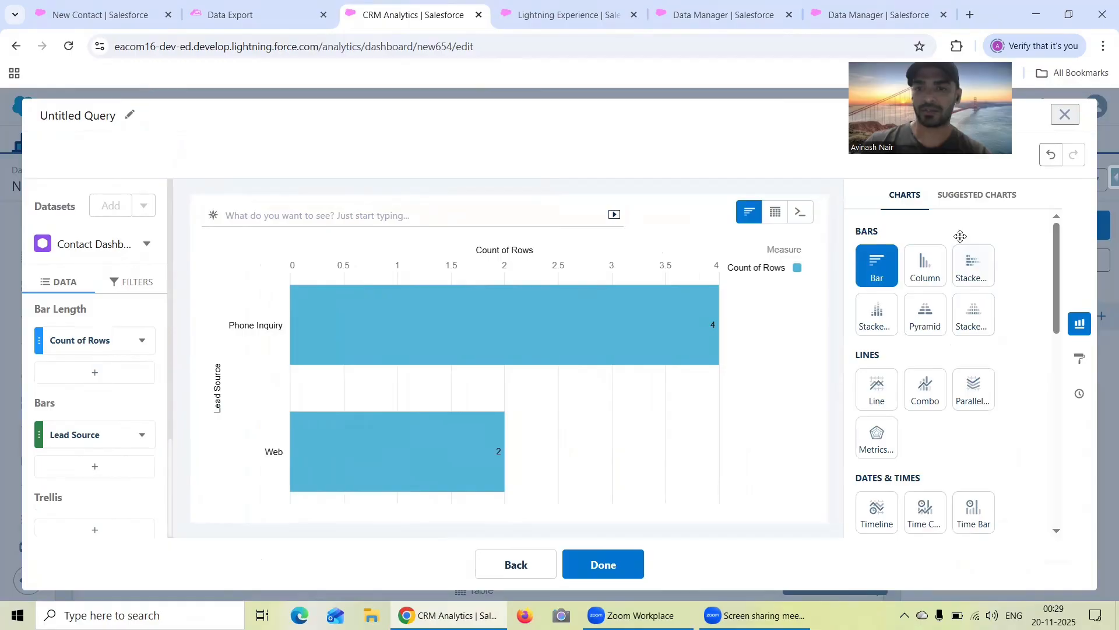
click(977, 195)
scroll(994, 357, down, 6)
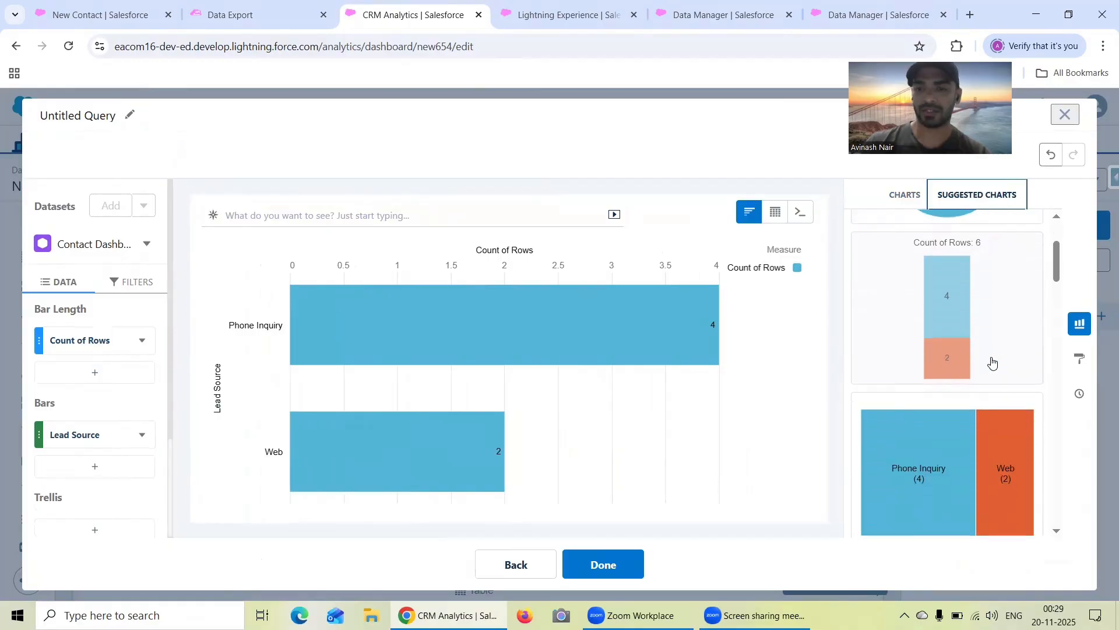
scroll(992, 361, down, 4)
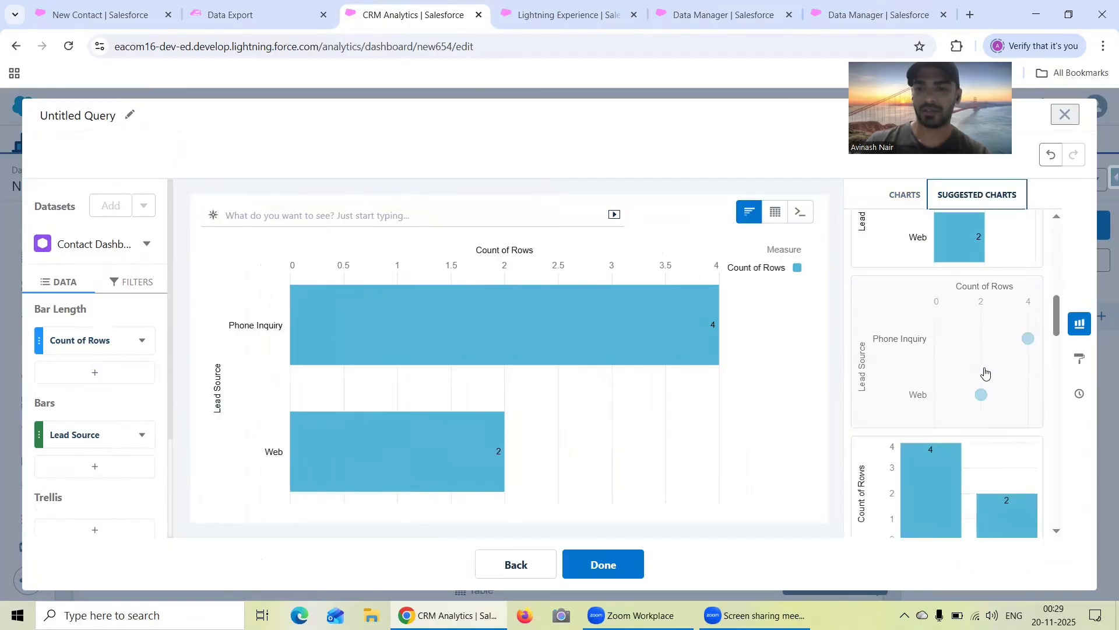
scroll(991, 373, down, 6)
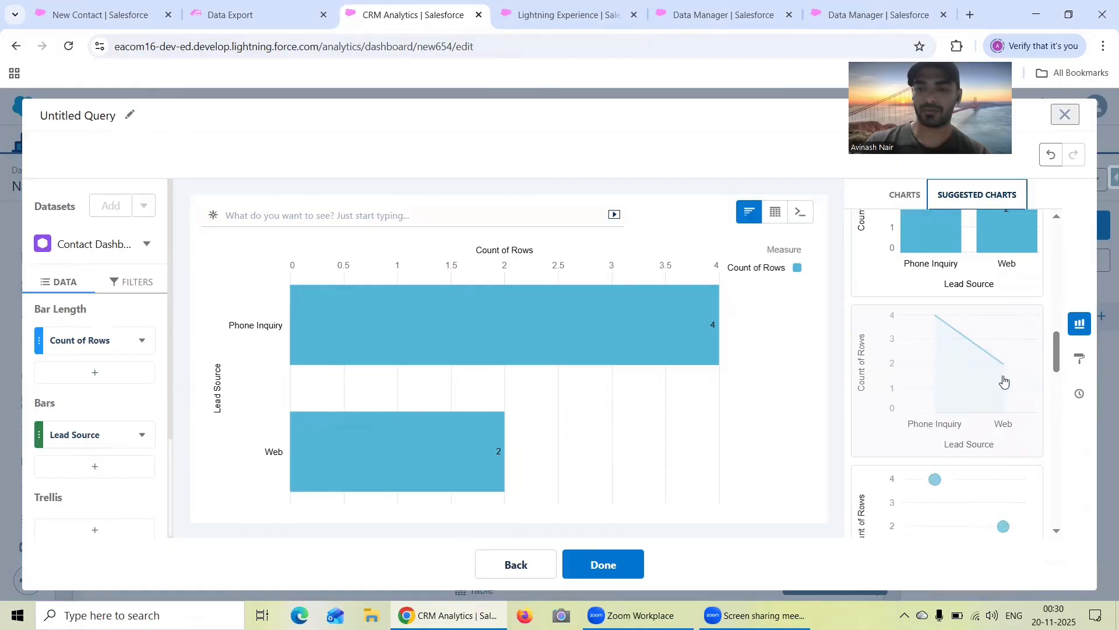
scroll(999, 385, down, 5)
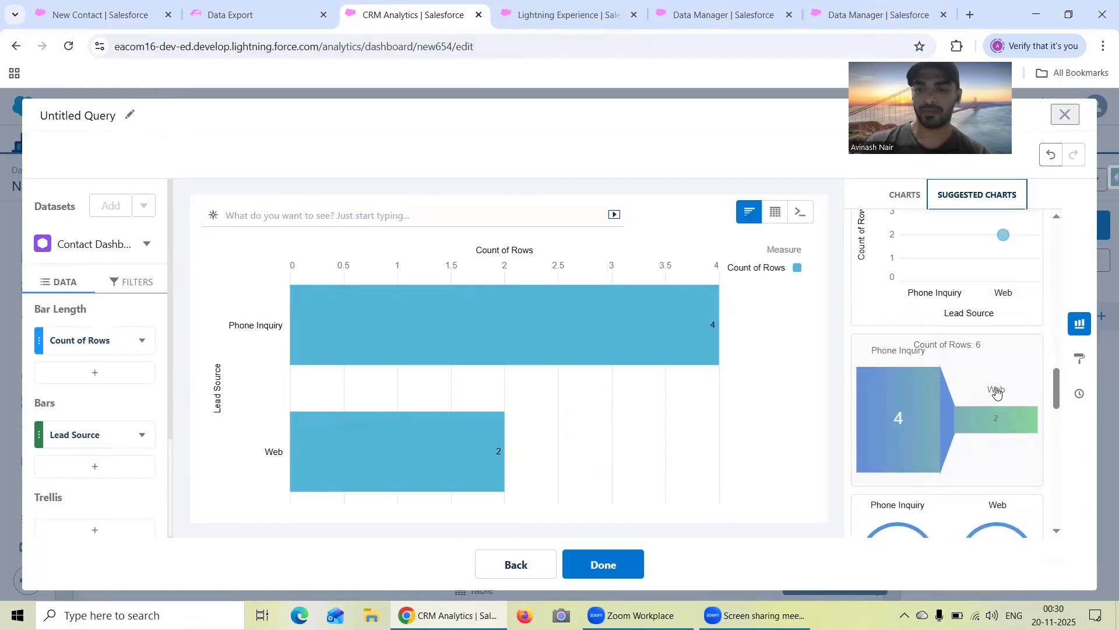
scroll(996, 392, down, 3)
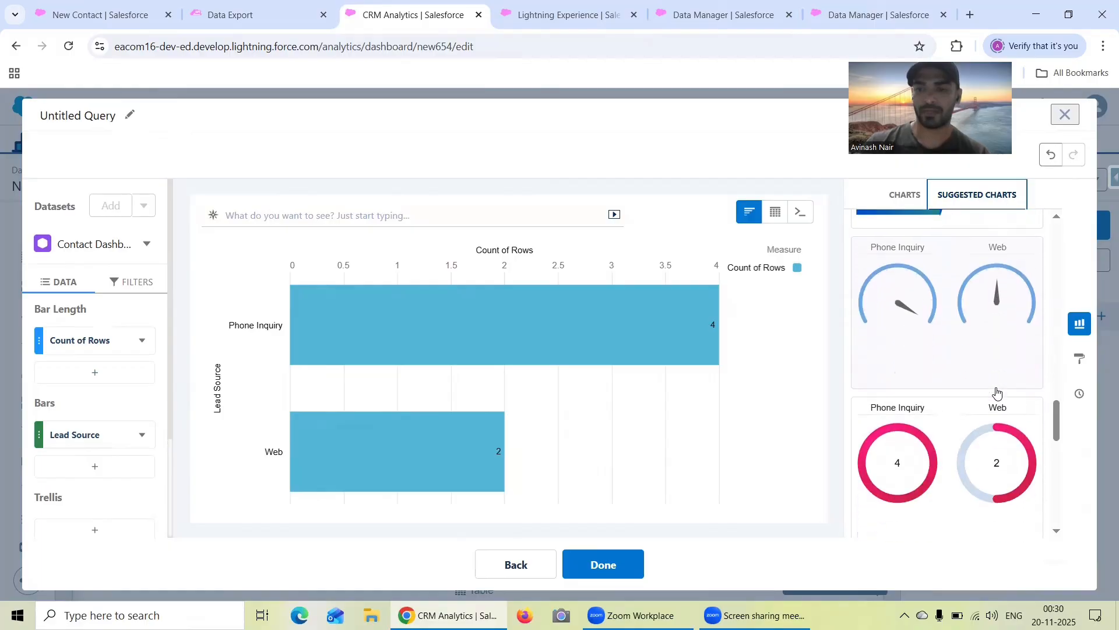
scroll(991, 379, down, 5)
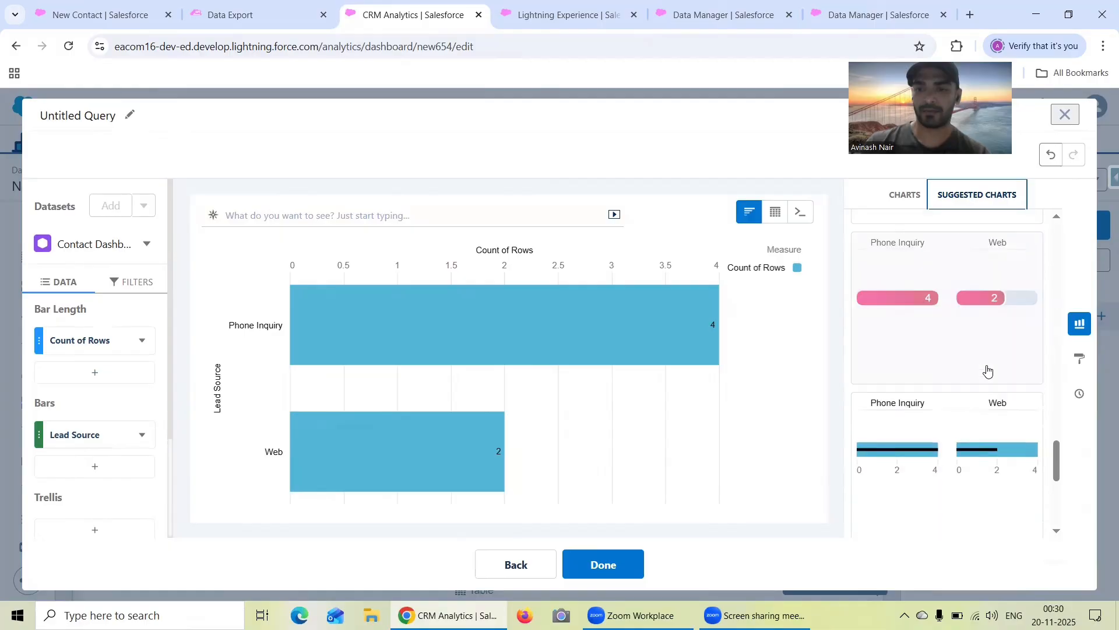
scroll(988, 370, down, 5)
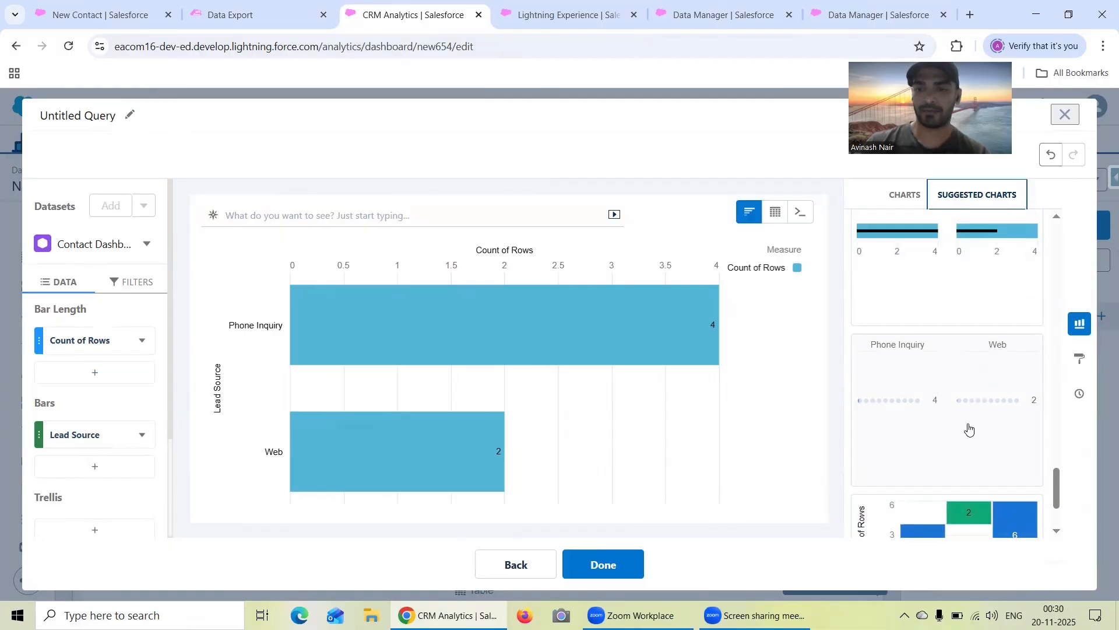
scroll(970, 426, down, 1)
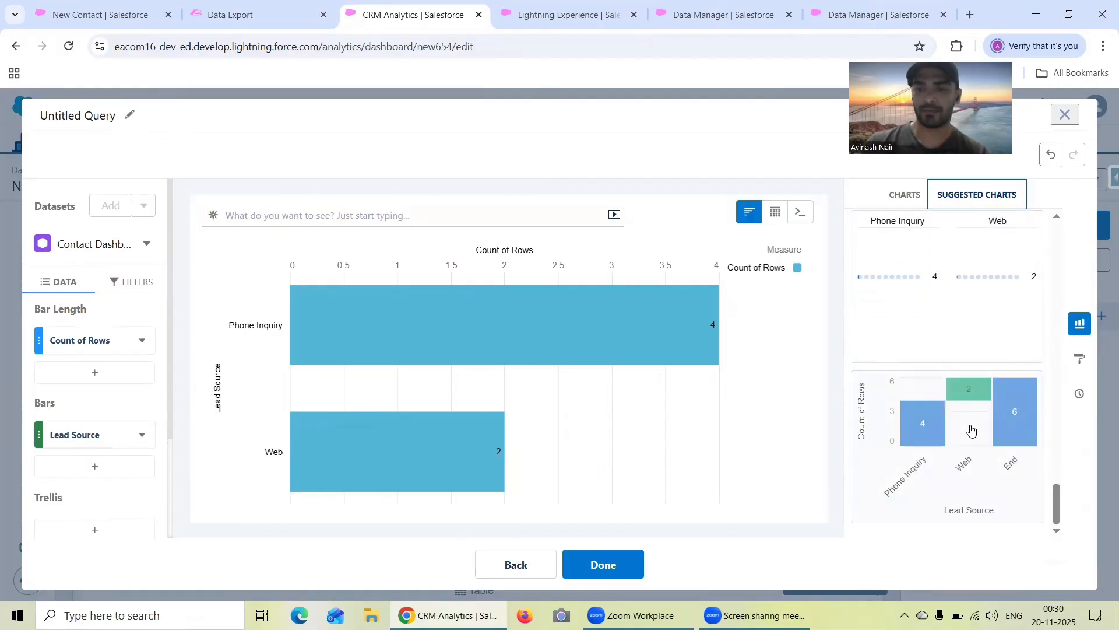
scroll(965, 464, up, 6)
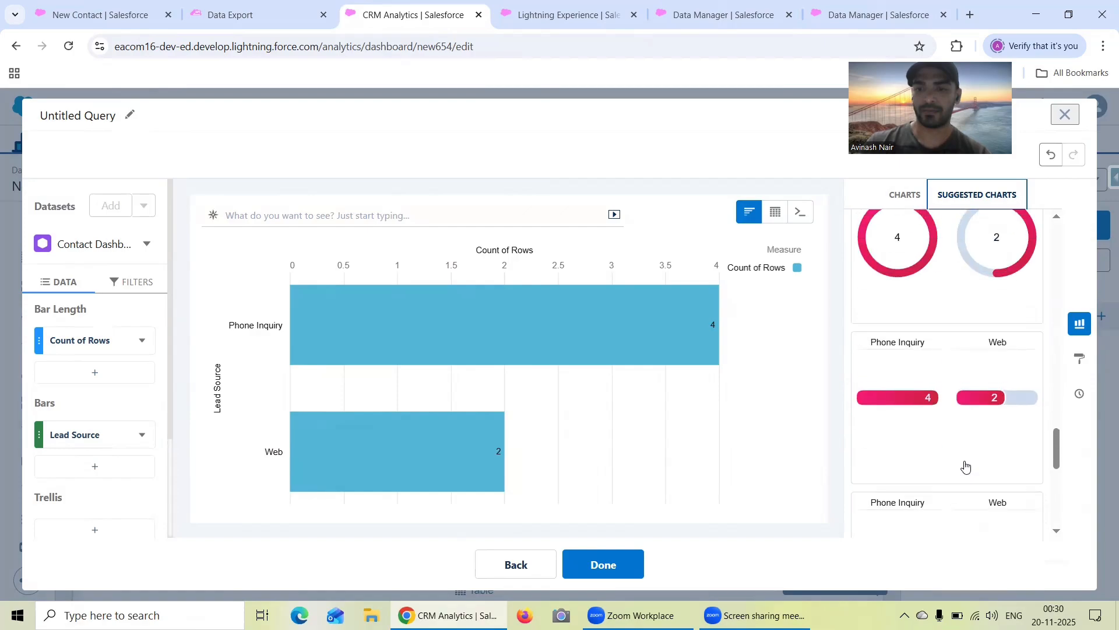
scroll(966, 465, up, 5)
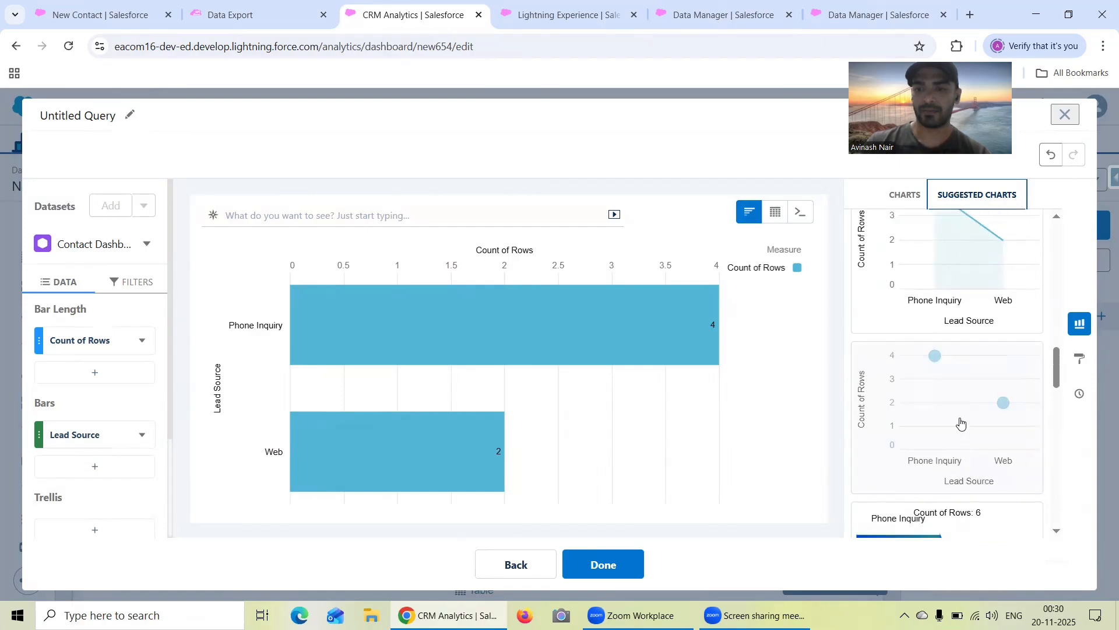
scroll(965, 422, up, 4)
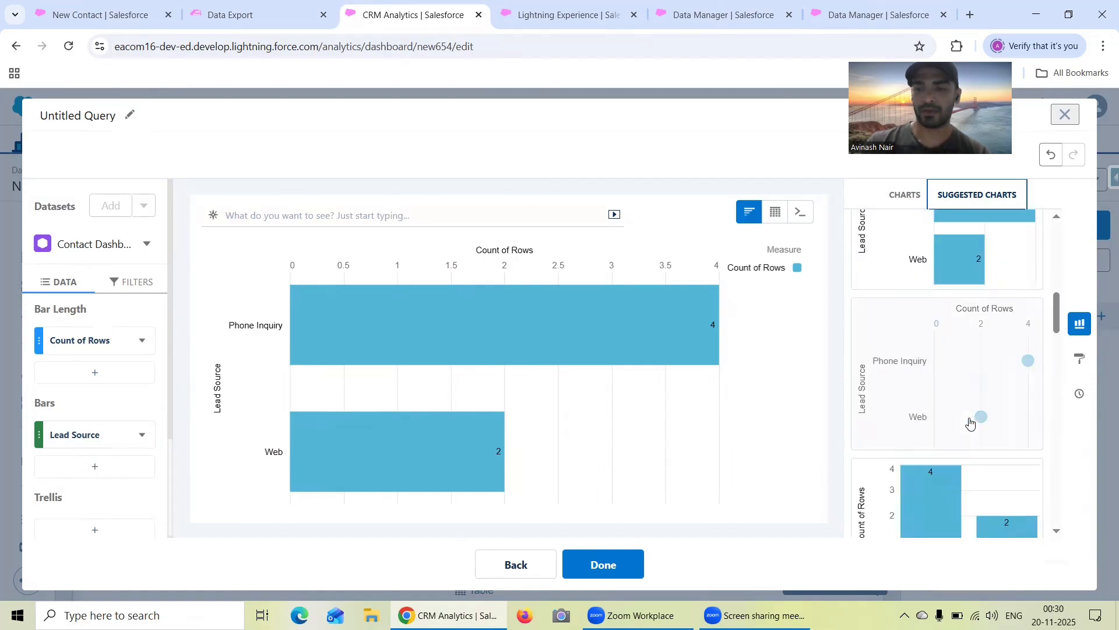
scroll(970, 417, up, 1)
scroll(968, 402, down, 2)
scroll(949, 344, up, 2)
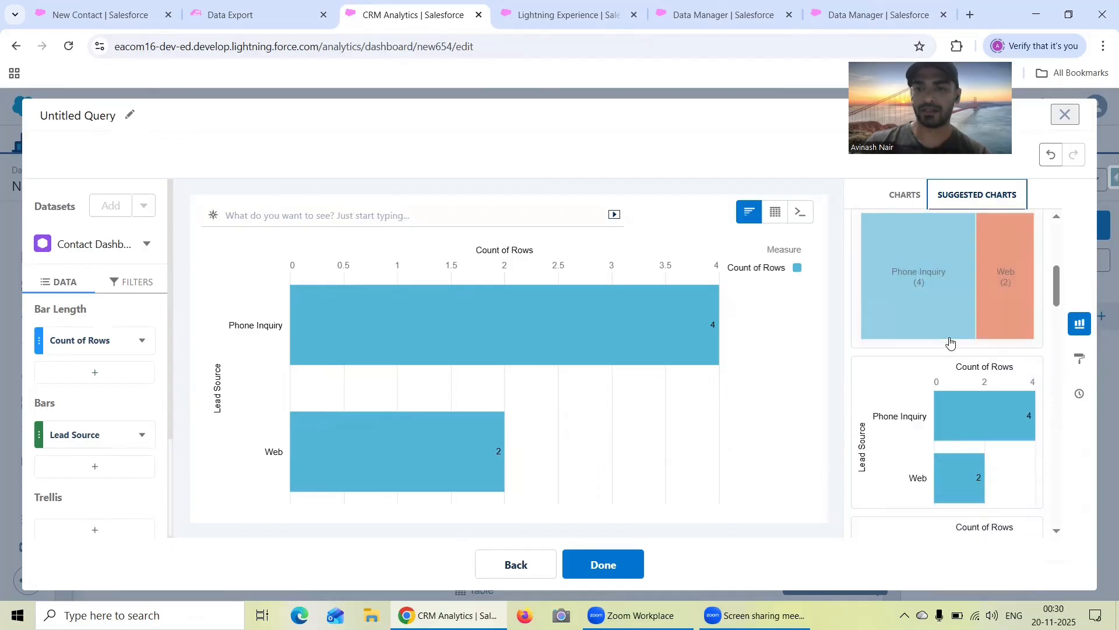
click(939, 322)
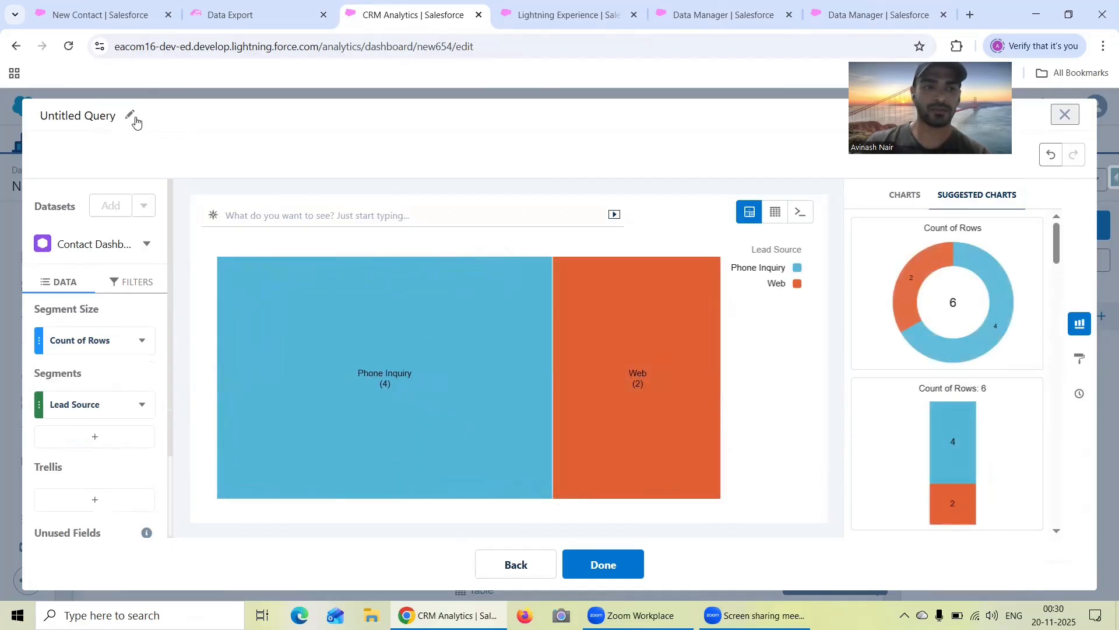
Step: Name the treemap's query "Lead Source" and apply it to the first chart widget
click(130, 116)
text(L)
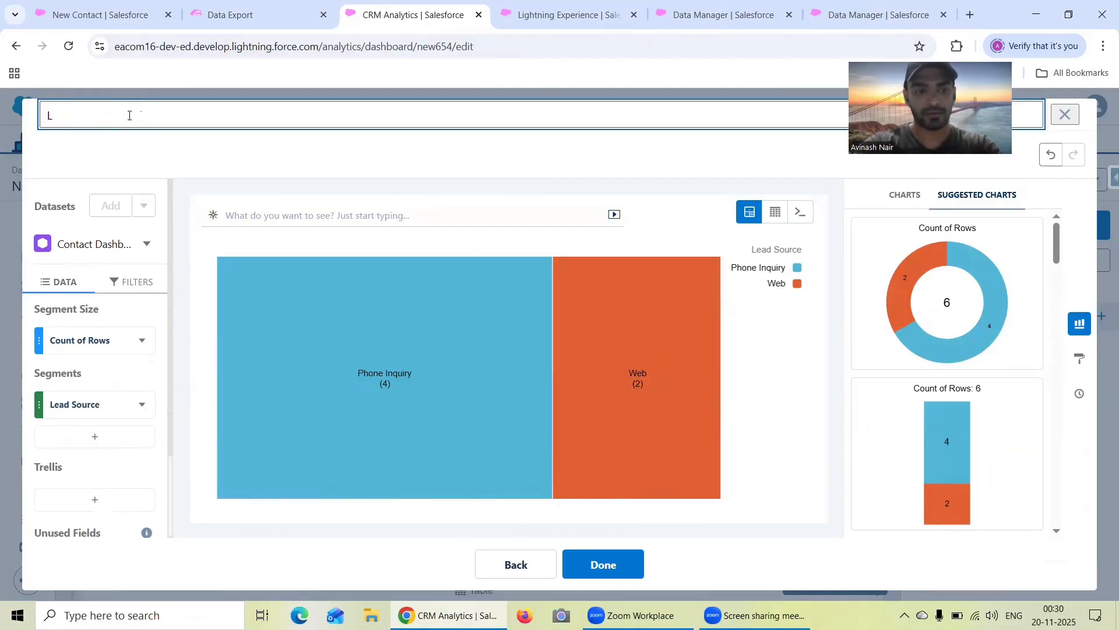
text(Ead Source)
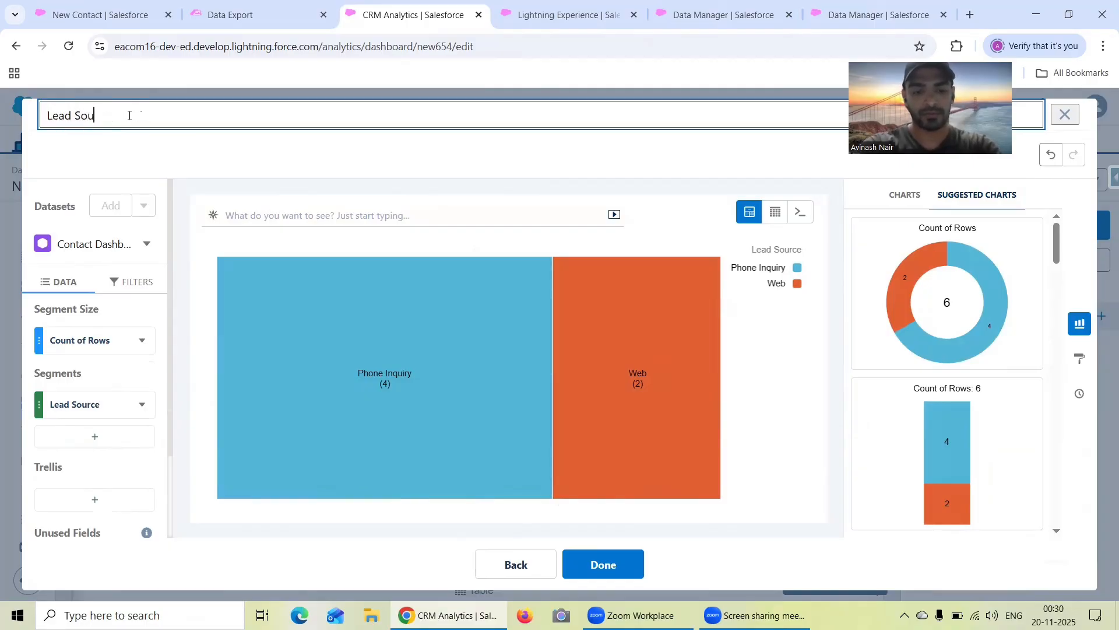
click(600, 566)
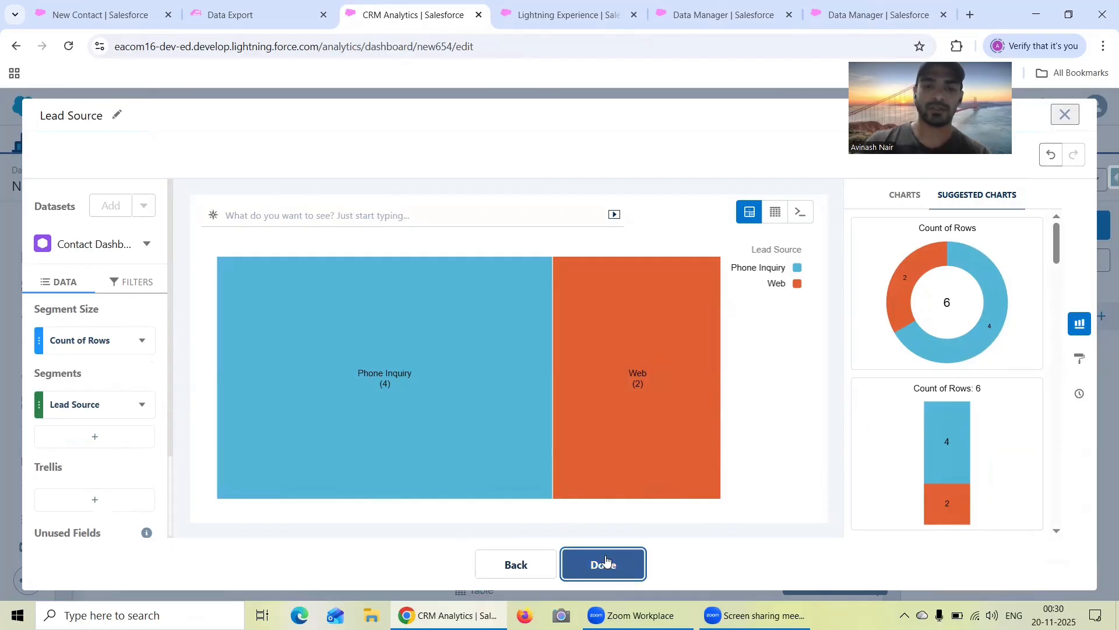
Step: Start the second chart's query on Contact Dashboard Dataset, grouping the count of rows by Level
click(673, 417)
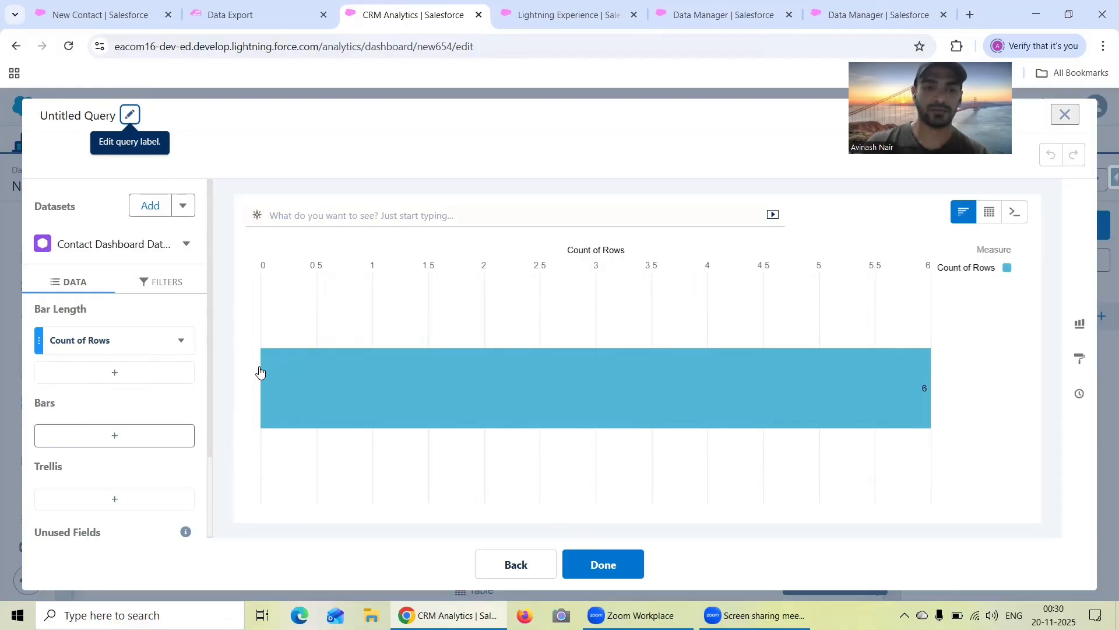
click(114, 435)
click(278, 356)
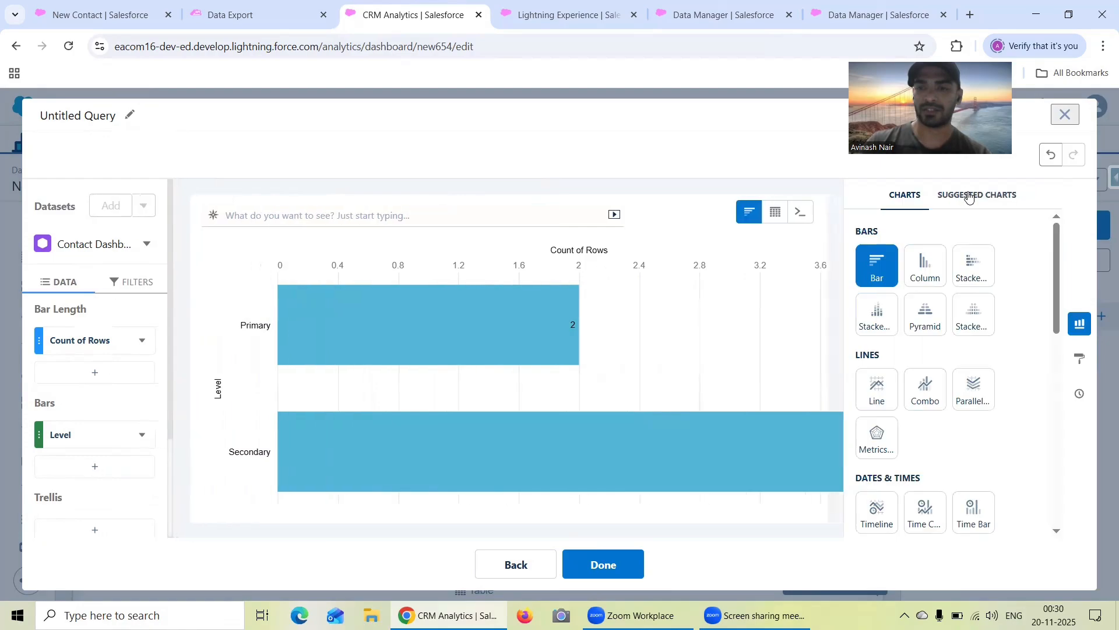
Step: Browse the suggested charts and change the Level chart to the dot chart with Level on the Y-axis
click(969, 193)
scroll(993, 324, down, 10)
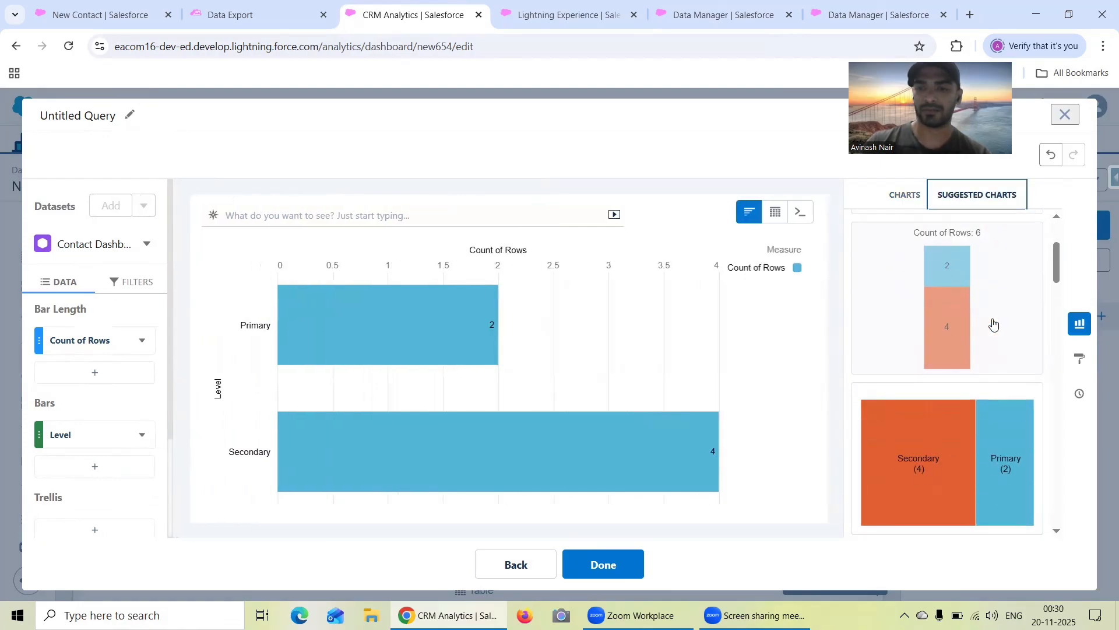
scroll(993, 324, down, 8)
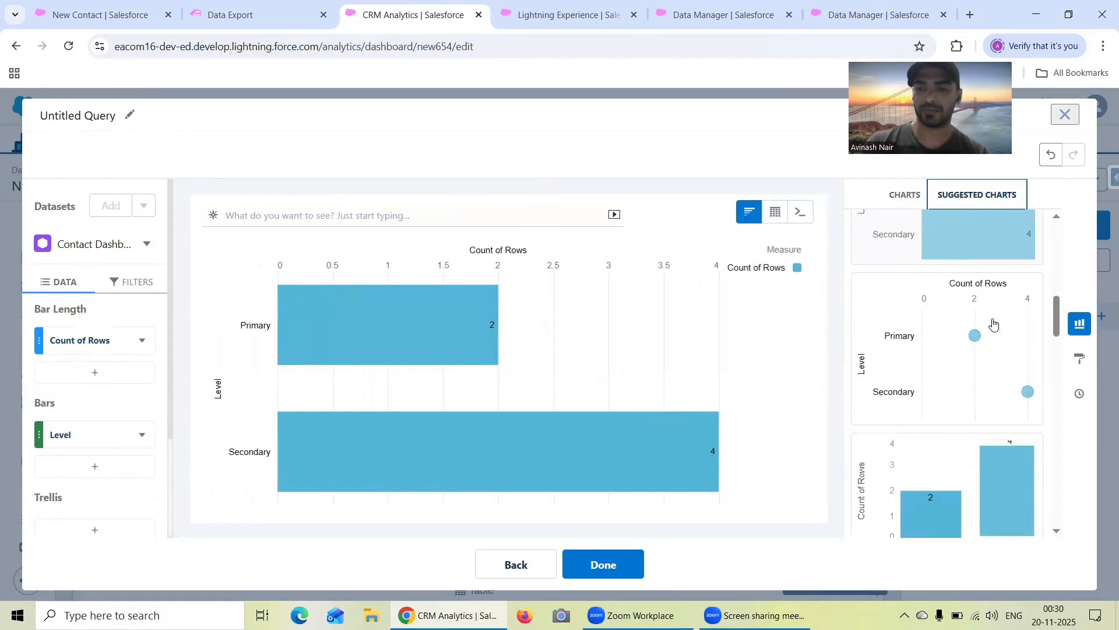
scroll(993, 324, up, 6)
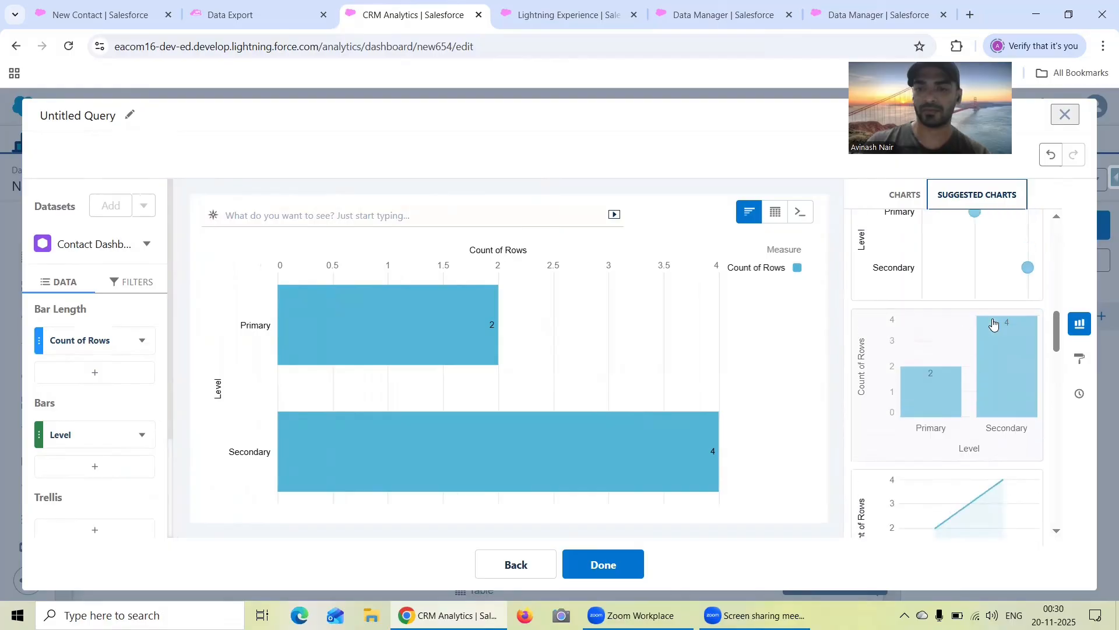
click(929, 407)
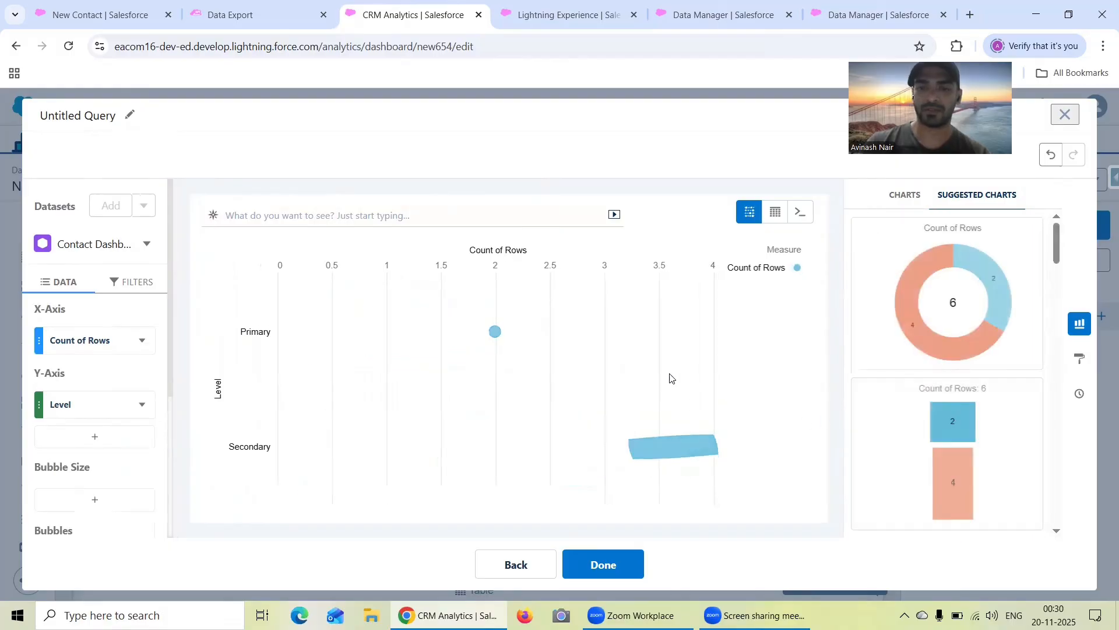
Step: Name the second chart's query "Level" and apply it to the dashboard
click(132, 115)
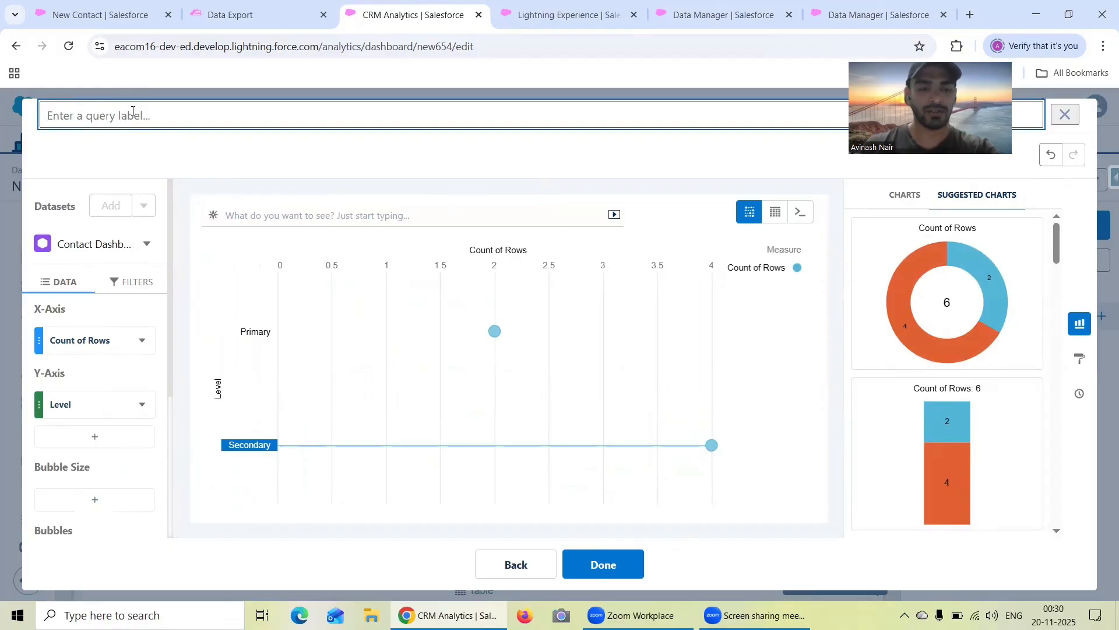
text(Level)
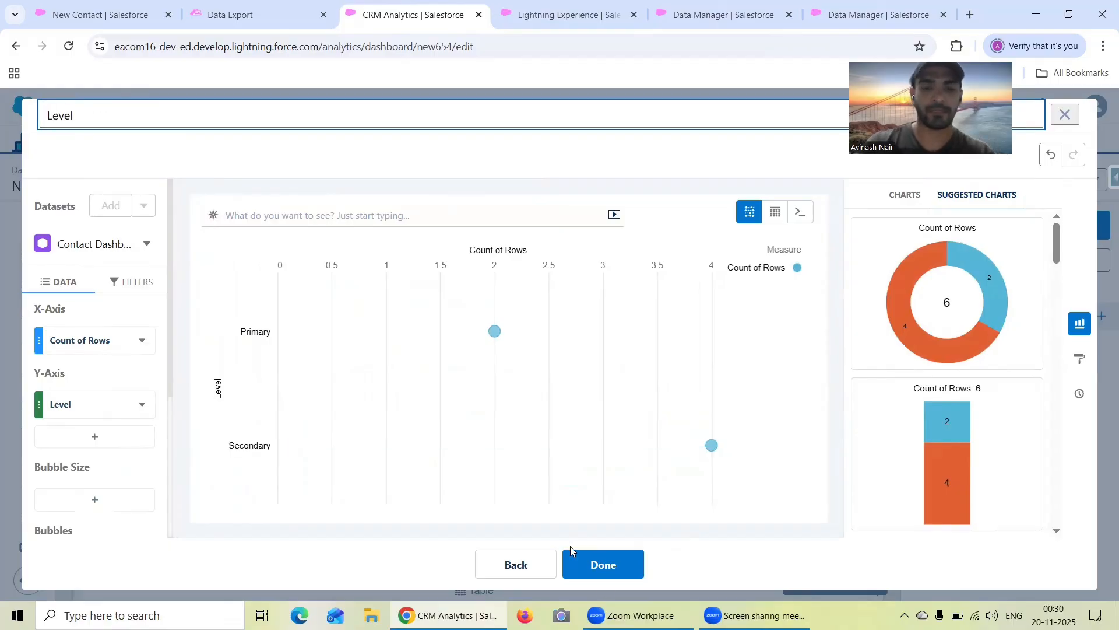
click(617, 563)
Step: Start the table widget's query on Contact Dashboard Dataset, name it "Contact Details Table" and switch it to a table of individual records
scroll(641, 379, down, 2)
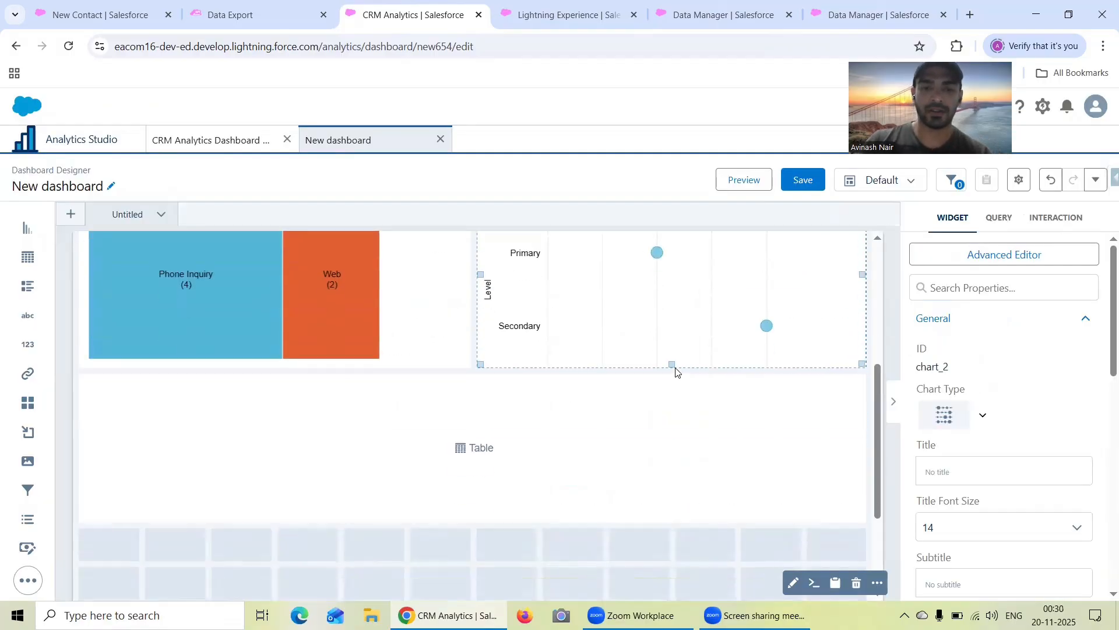
click(491, 459)
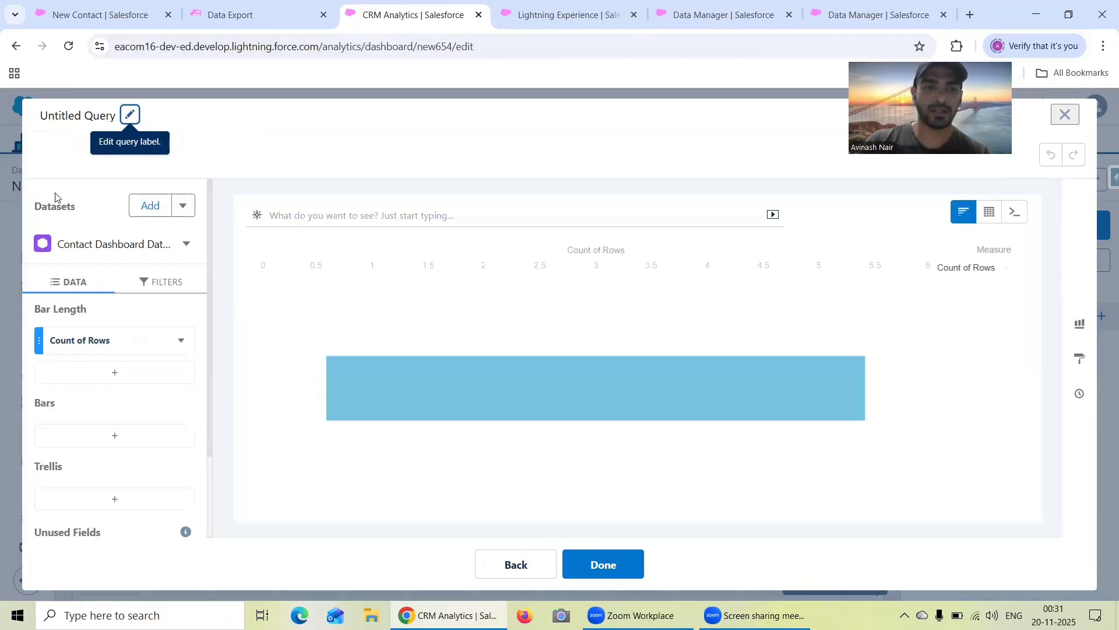
click(130, 116)
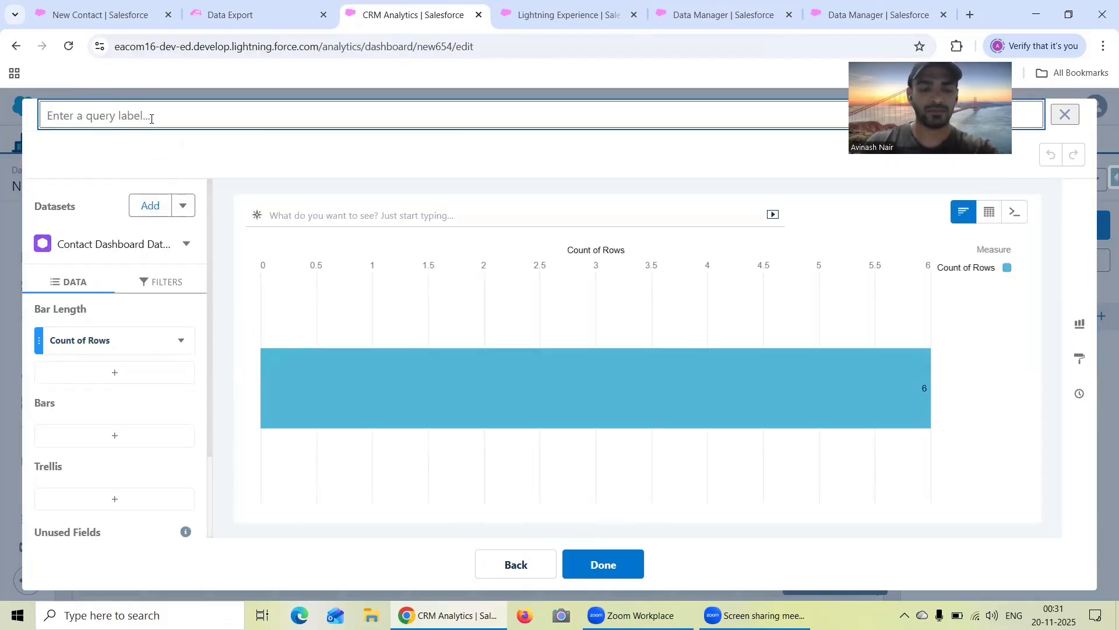
text(Contact Details Table)
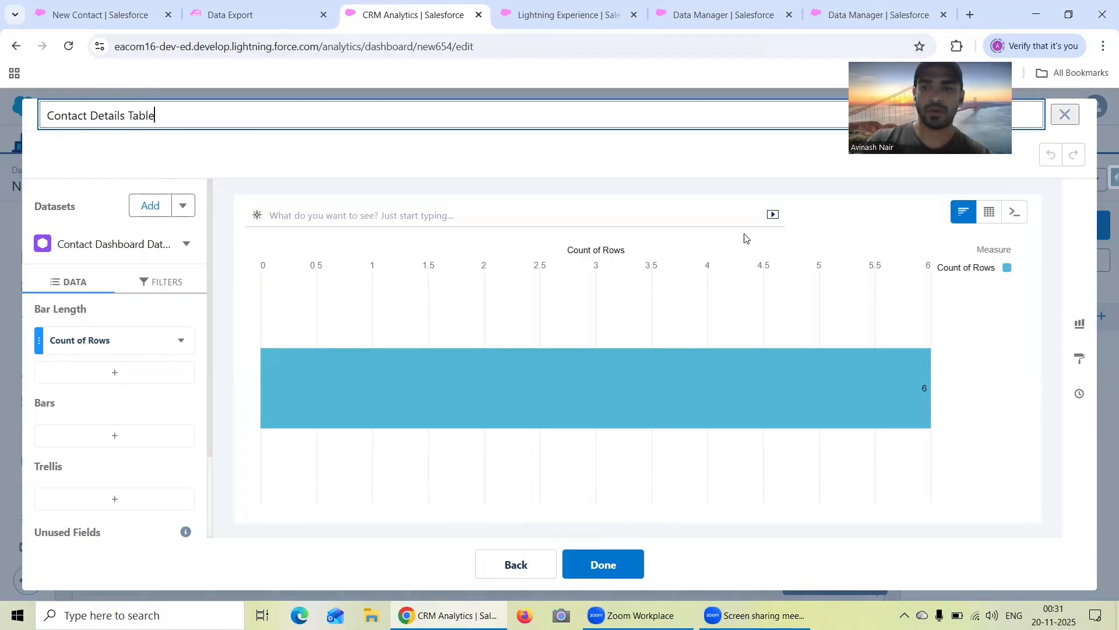
click(989, 212)
click(907, 268)
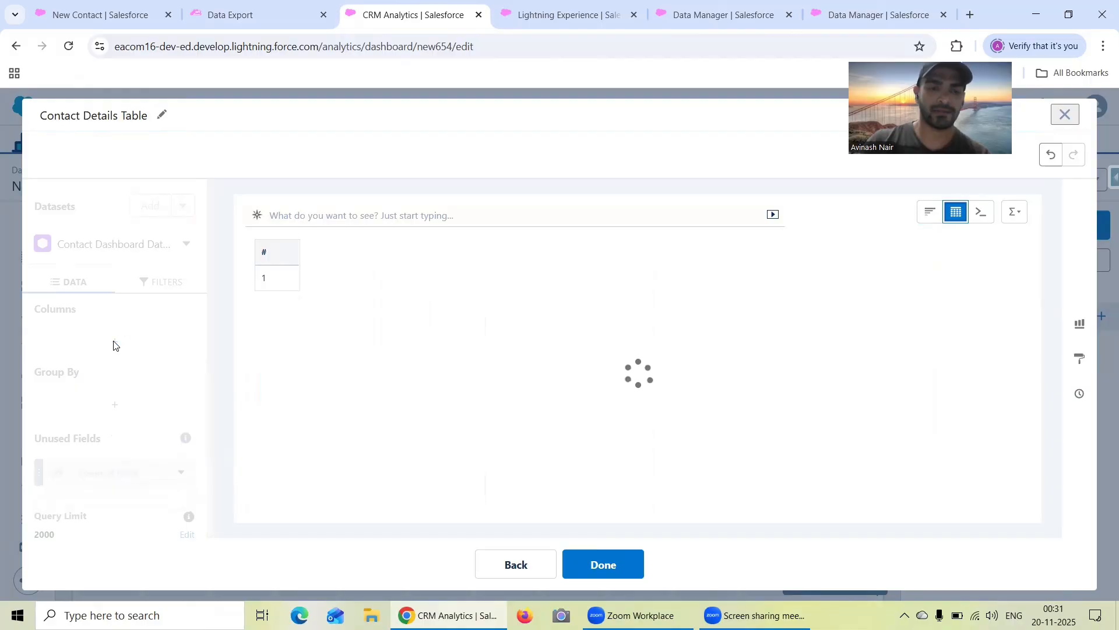
Step: Add the Contact ID and Full Name columns to the contact details table
scroll(115, 329, down, 2)
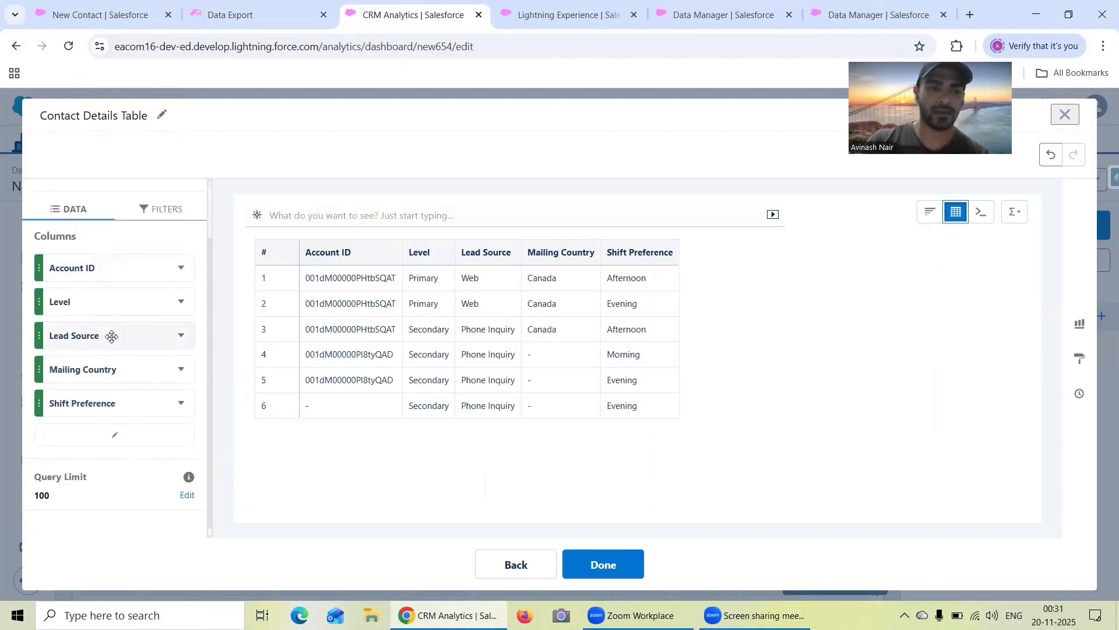
click(114, 434)
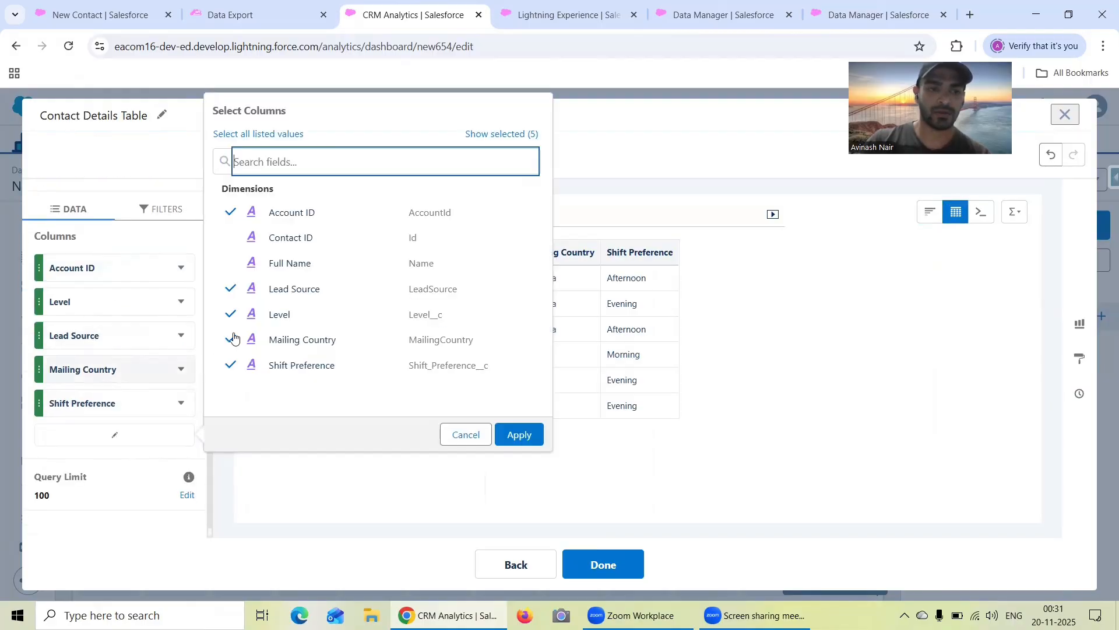
click(287, 241)
click(280, 267)
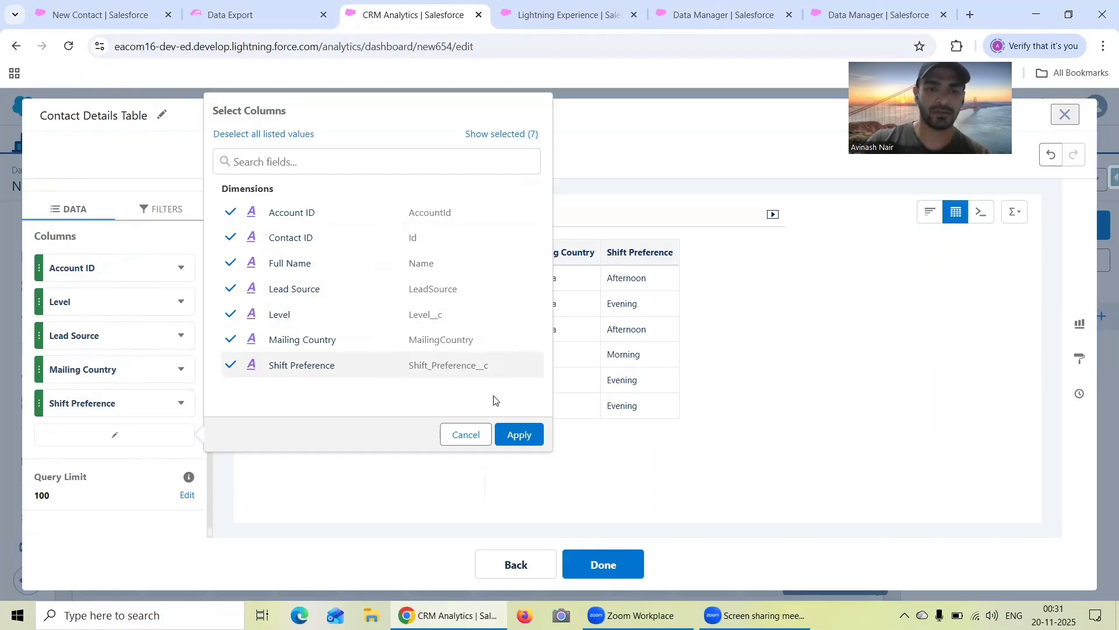
click(518, 434)
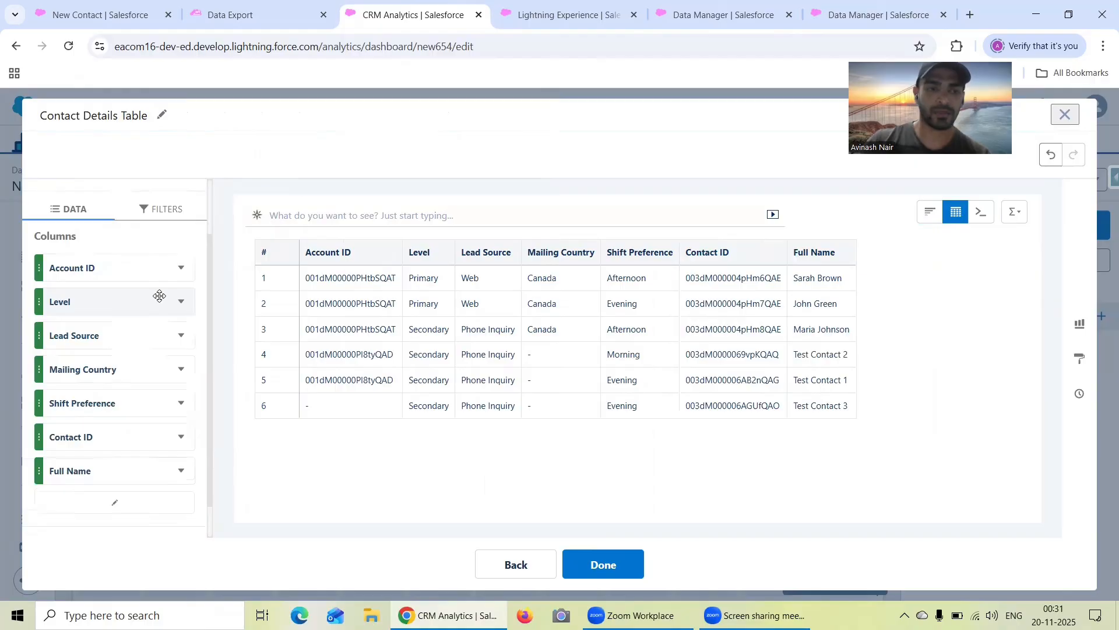
Step: Reorder the columns to Contact ID, Account ID, Full Name, Lead Source, Mailing Country, Level, Shift Preference, and apply the table to the dashboard
drag(107, 436, 99, 278)
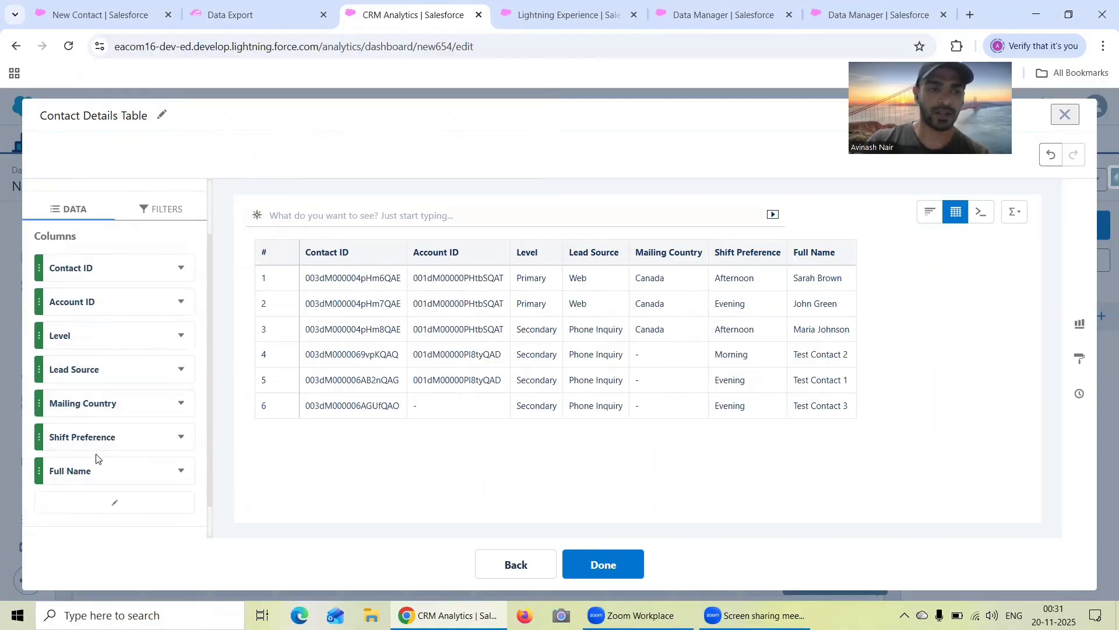
drag(95, 469, 111, 328)
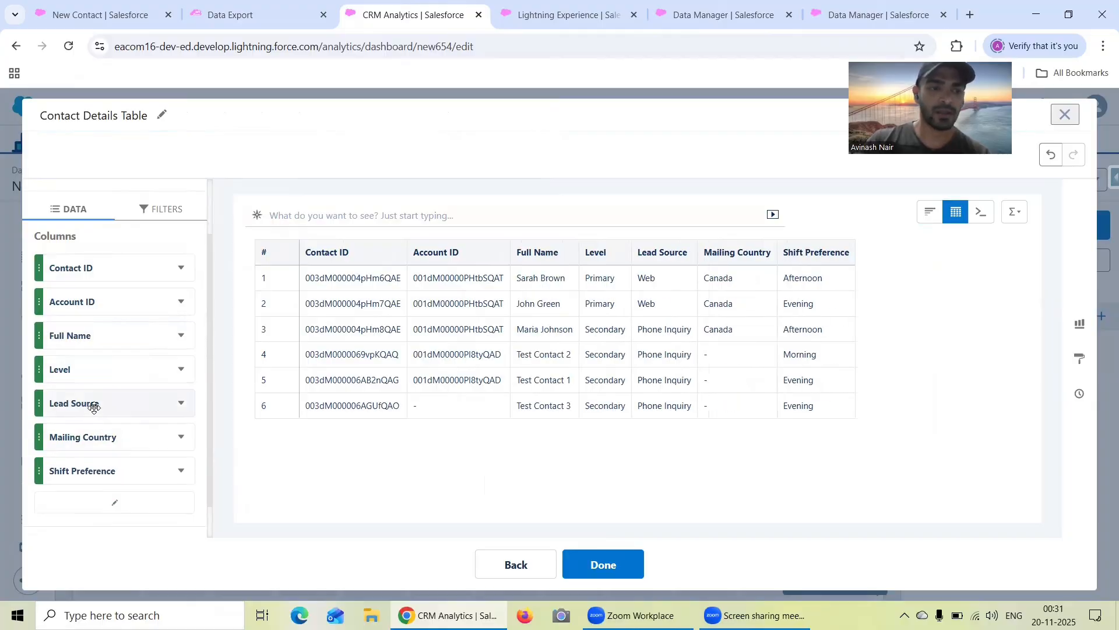
drag(94, 407, 100, 369)
drag(104, 438, 108, 402)
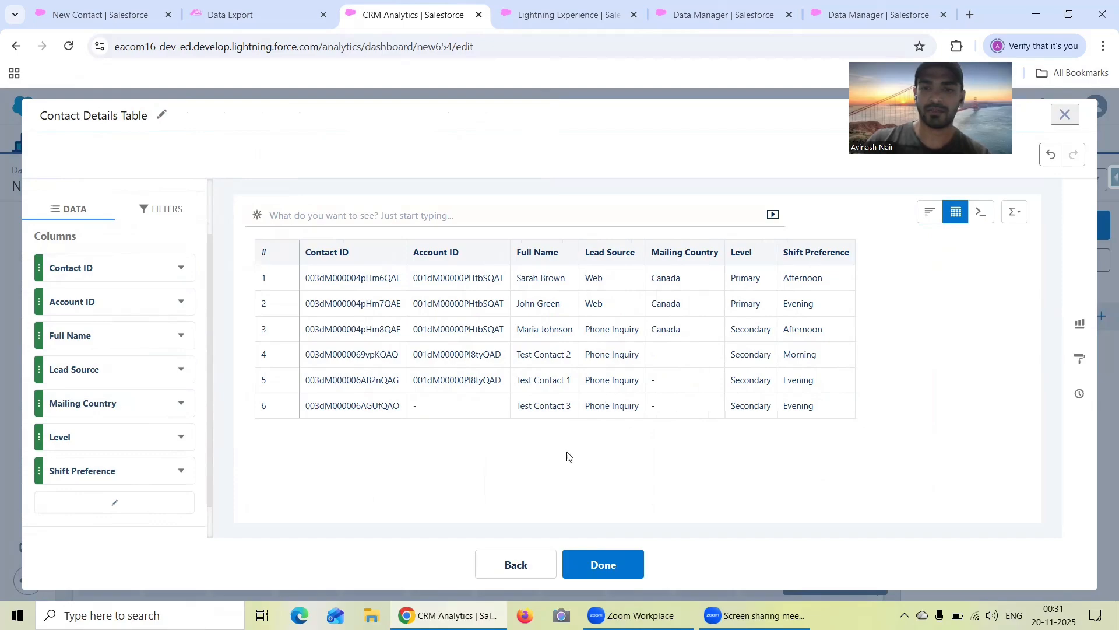
click(617, 558)
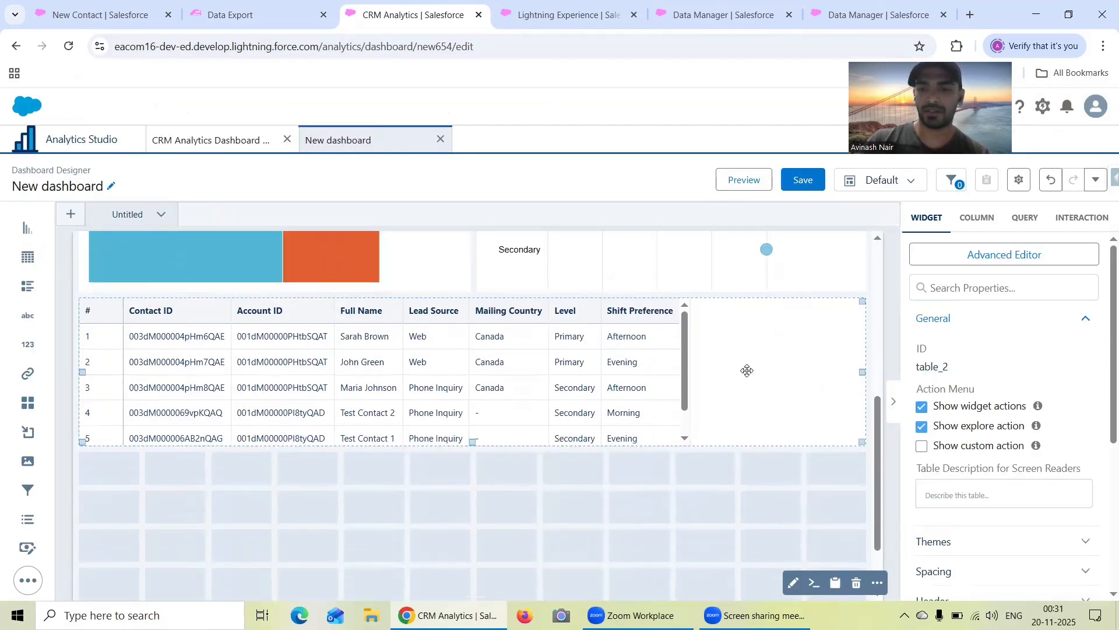
Step: Set the table widget's column width to Fit to Widget
scroll(996, 380, down, 4)
click(1014, 323)
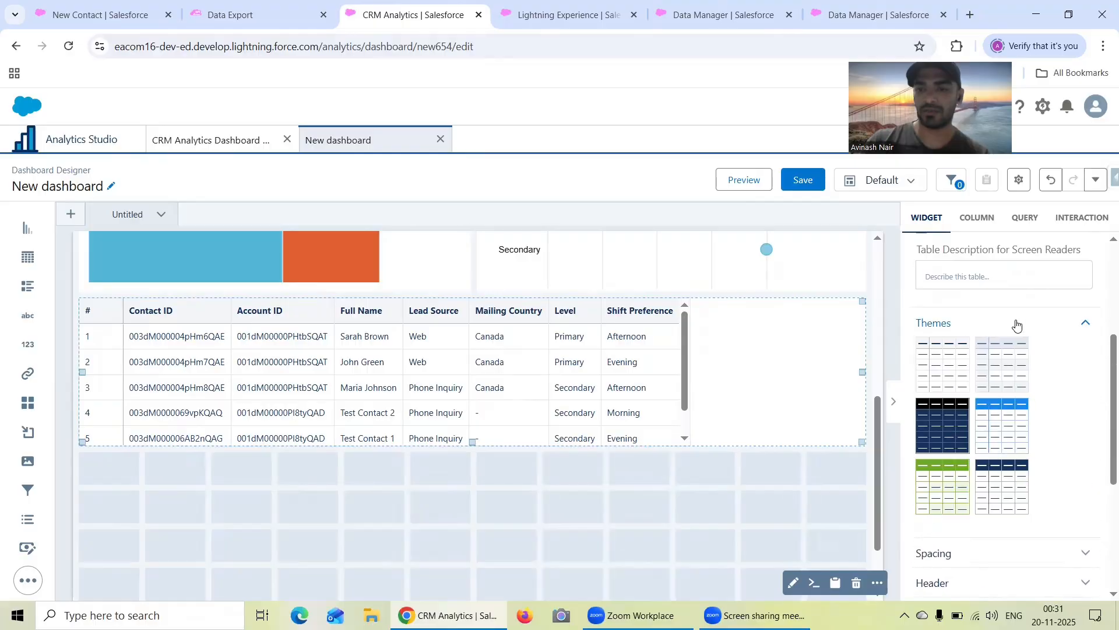
scroll(976, 408, down, 3)
click(976, 408)
scroll(983, 397, down, 2)
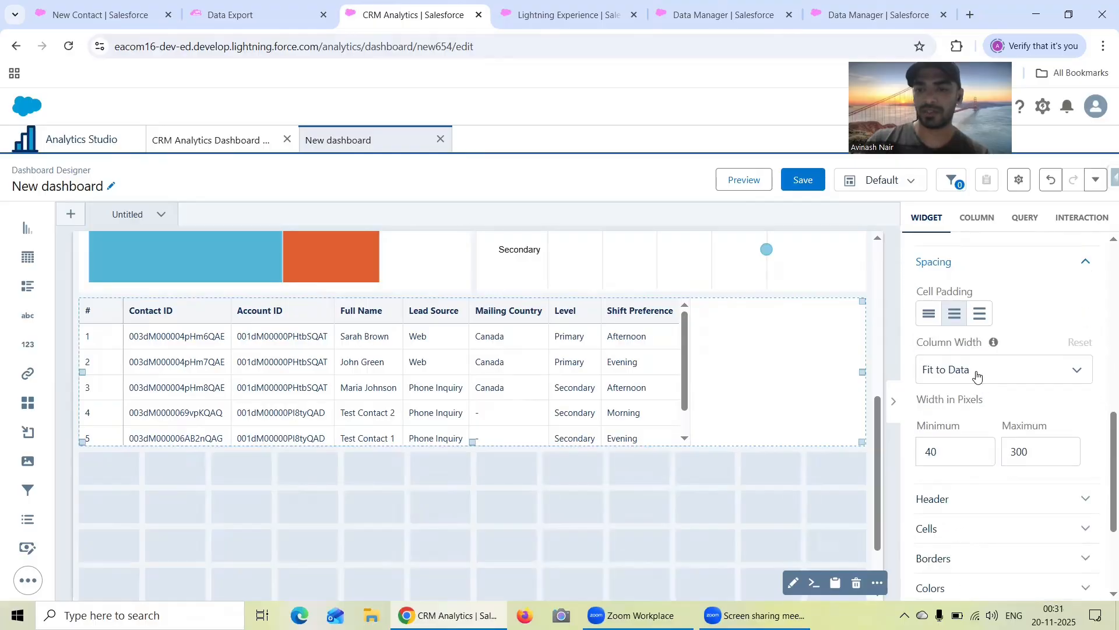
click(976, 376)
click(973, 442)
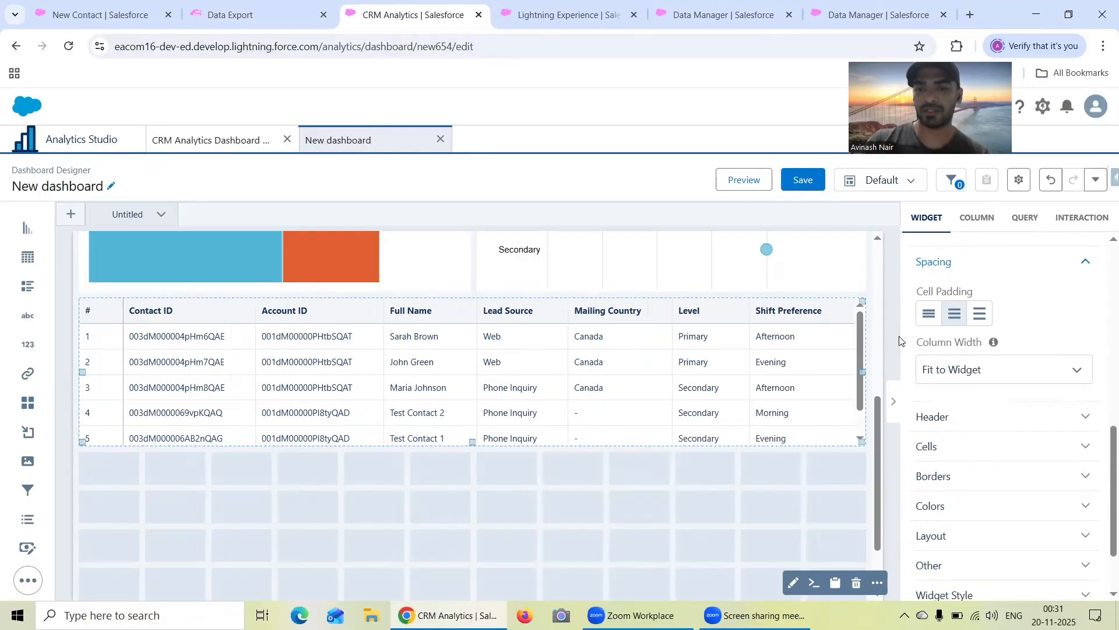
scroll(1100, 345, up, 3)
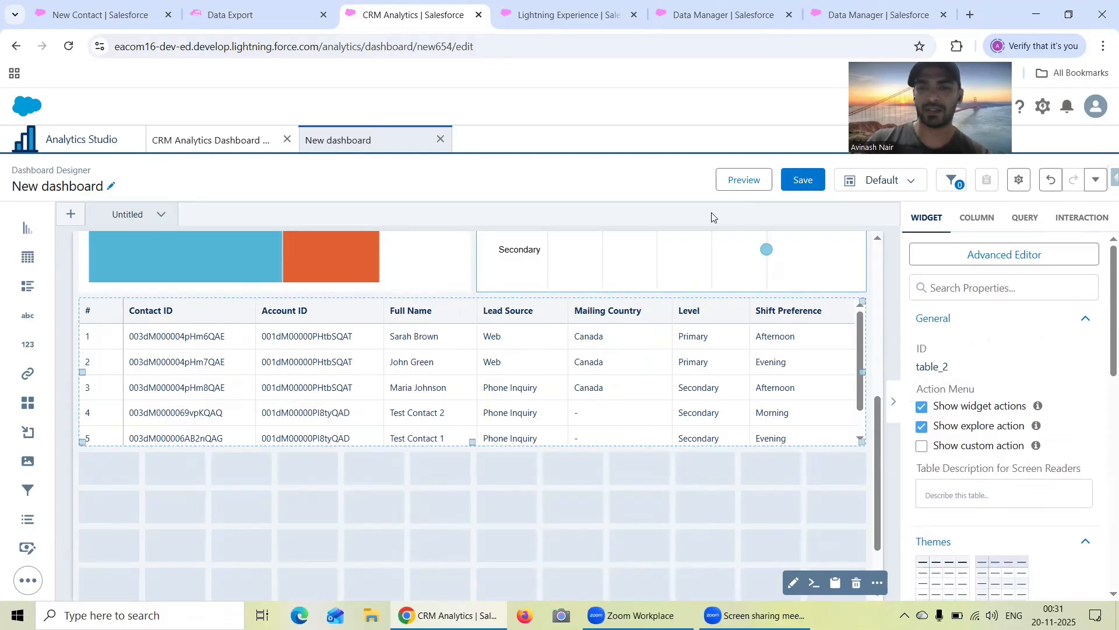
Step: Save the dashboard as "Contact Dashboard" in the CRM Analytics Dashboard App
click(814, 185)
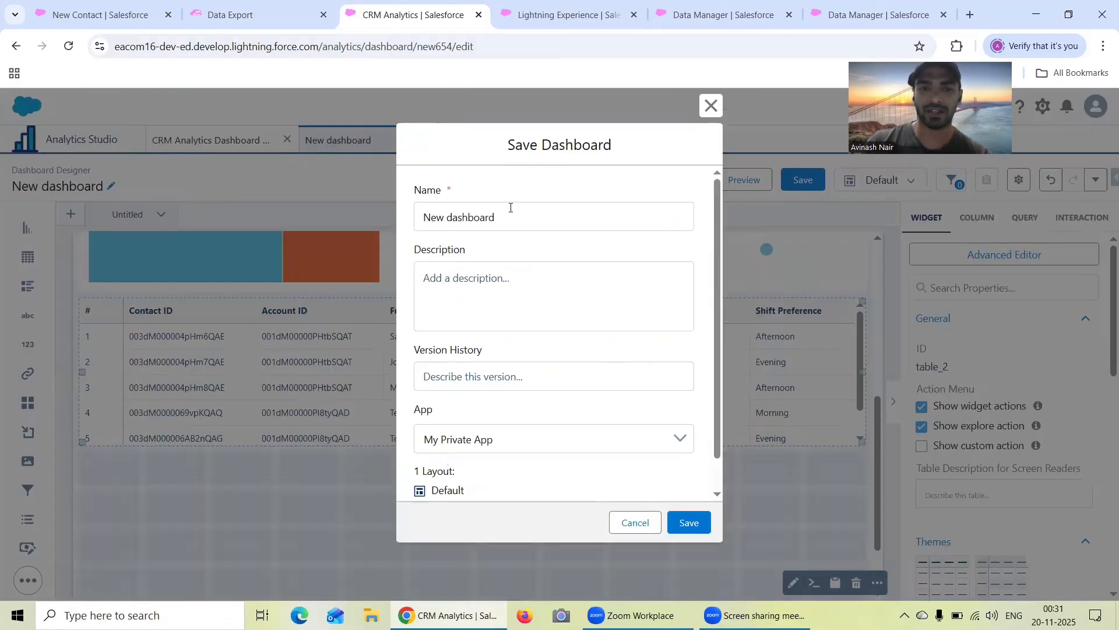
drag(511, 208, 380, 208)
text(Co)
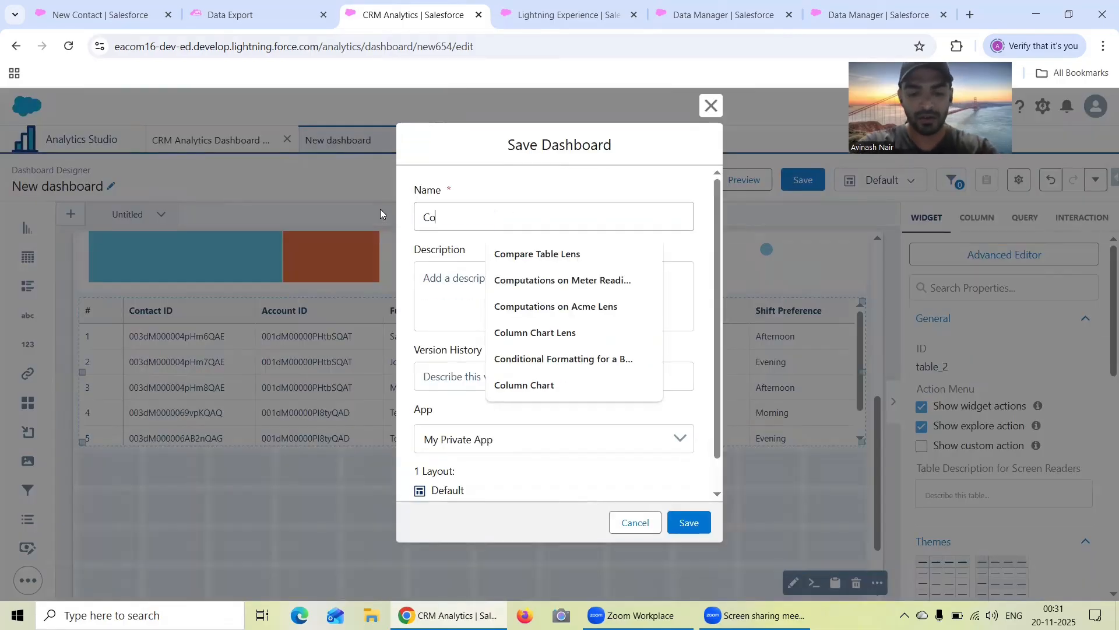
text(ntact )
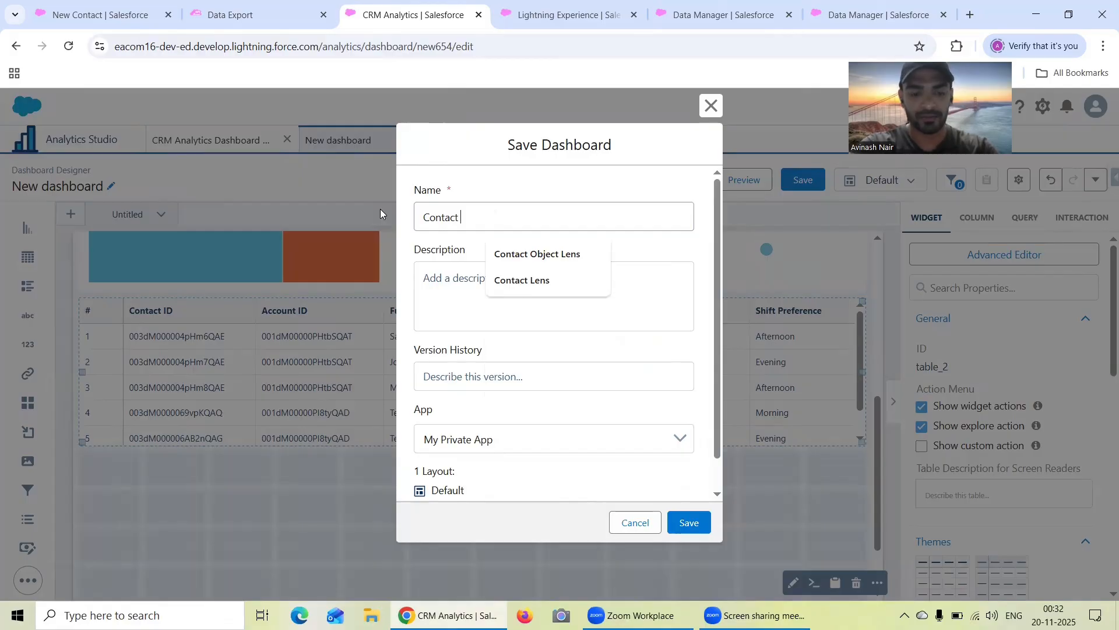
text(Dashboard)
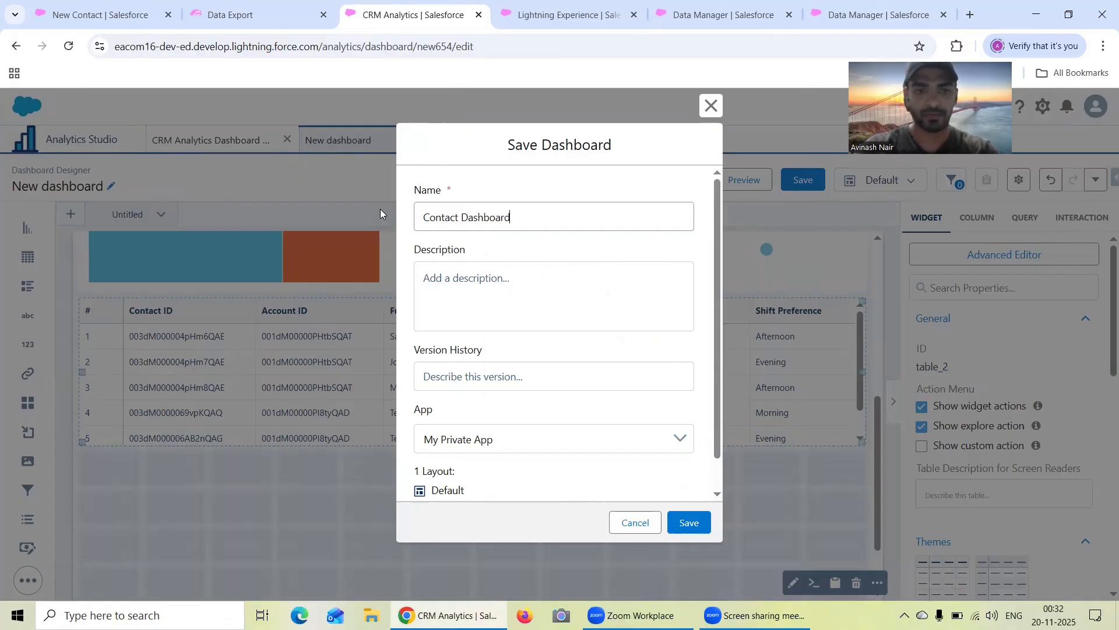
click(533, 434)
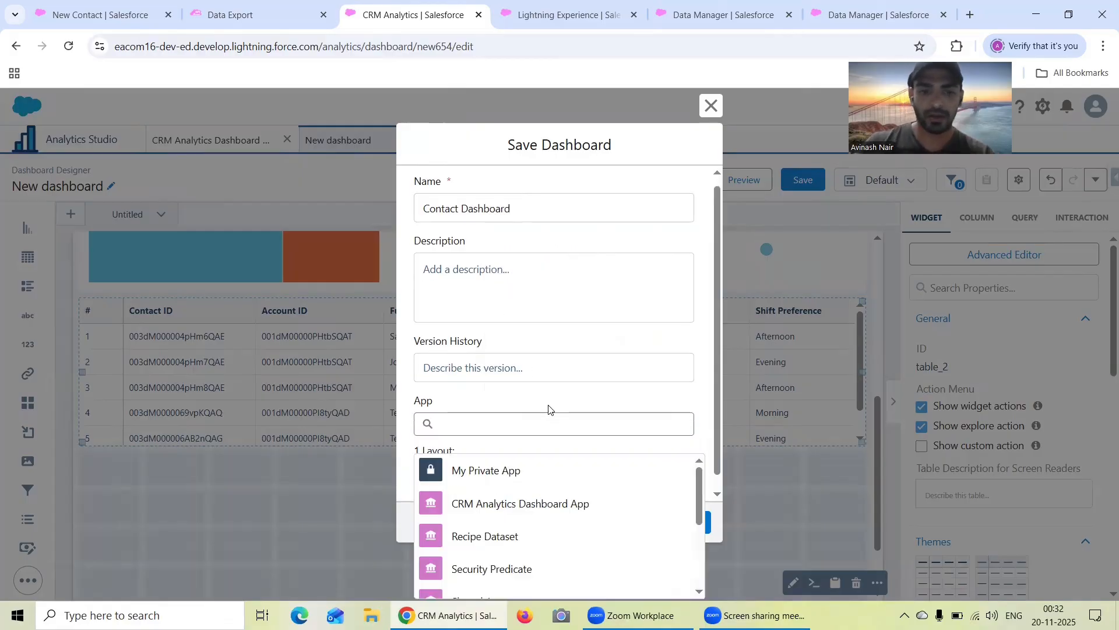
click(541, 504)
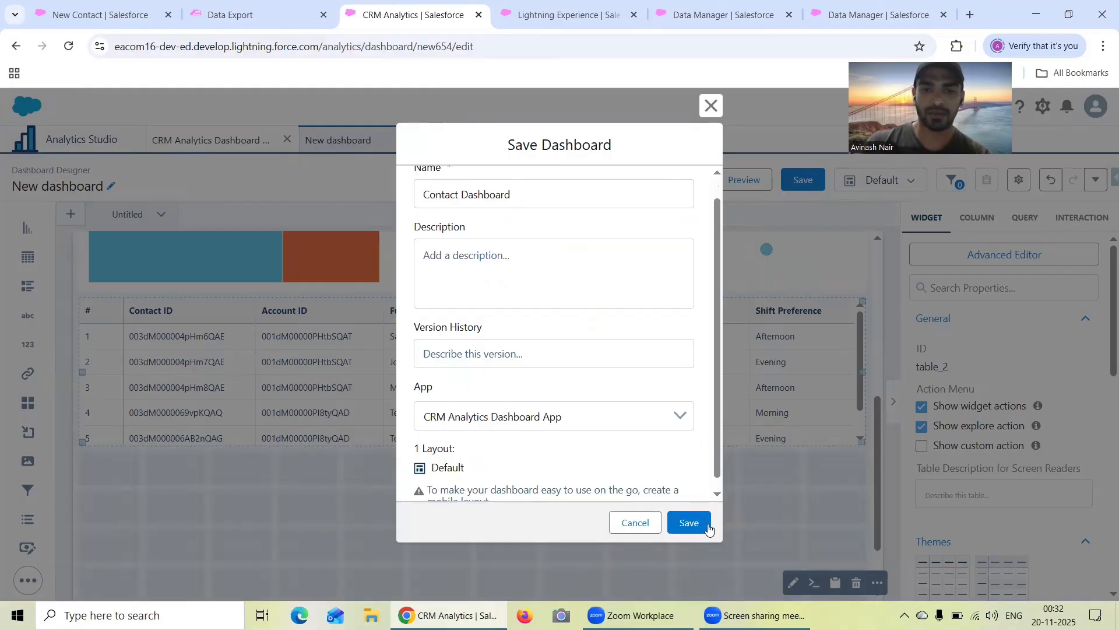
click(689, 523)
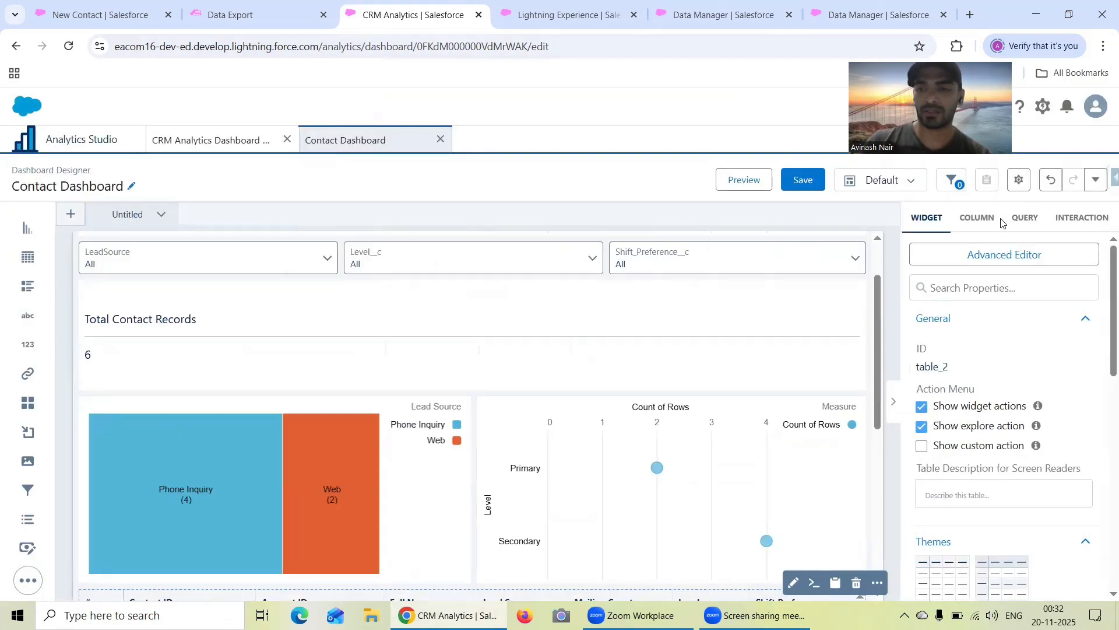
Step: Set the alignment of the Total Contact Records number widget to Center
click(744, 180)
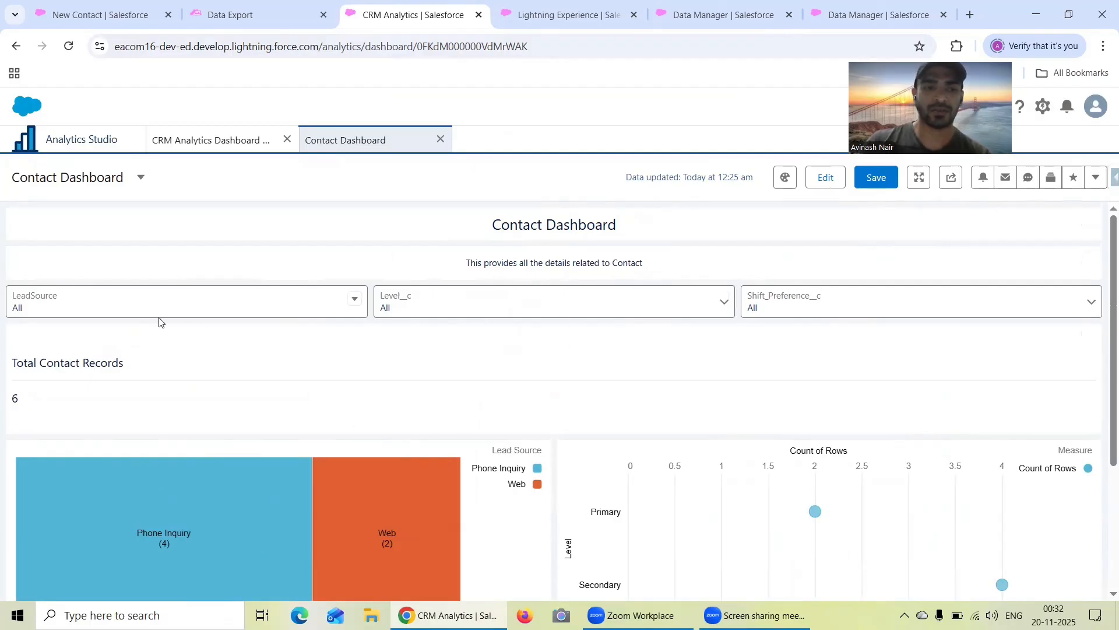
click(823, 180)
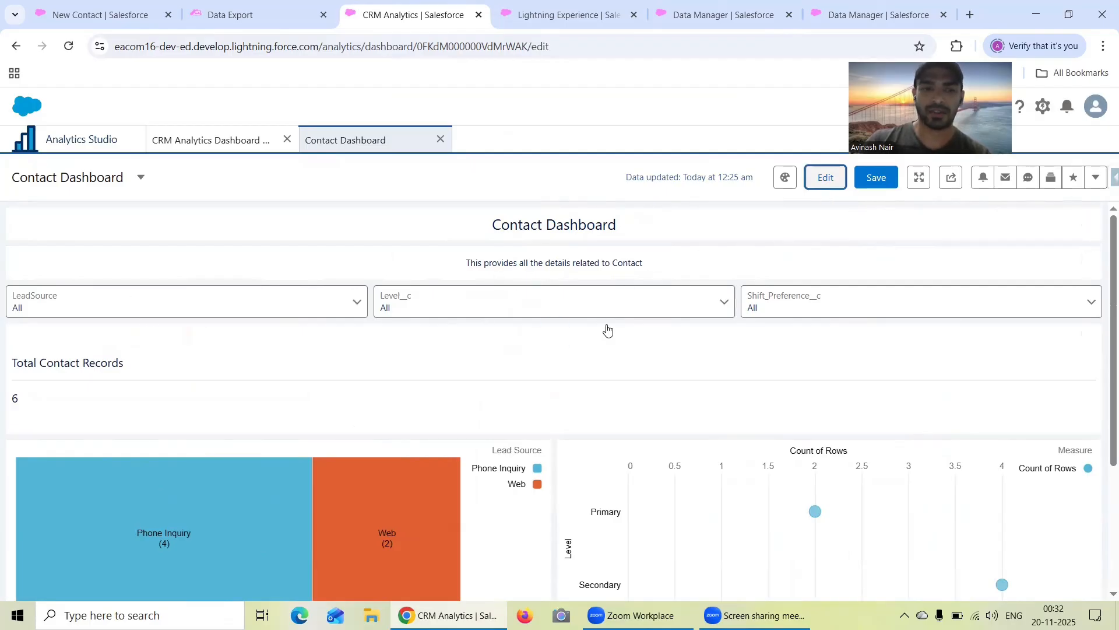
click(316, 392)
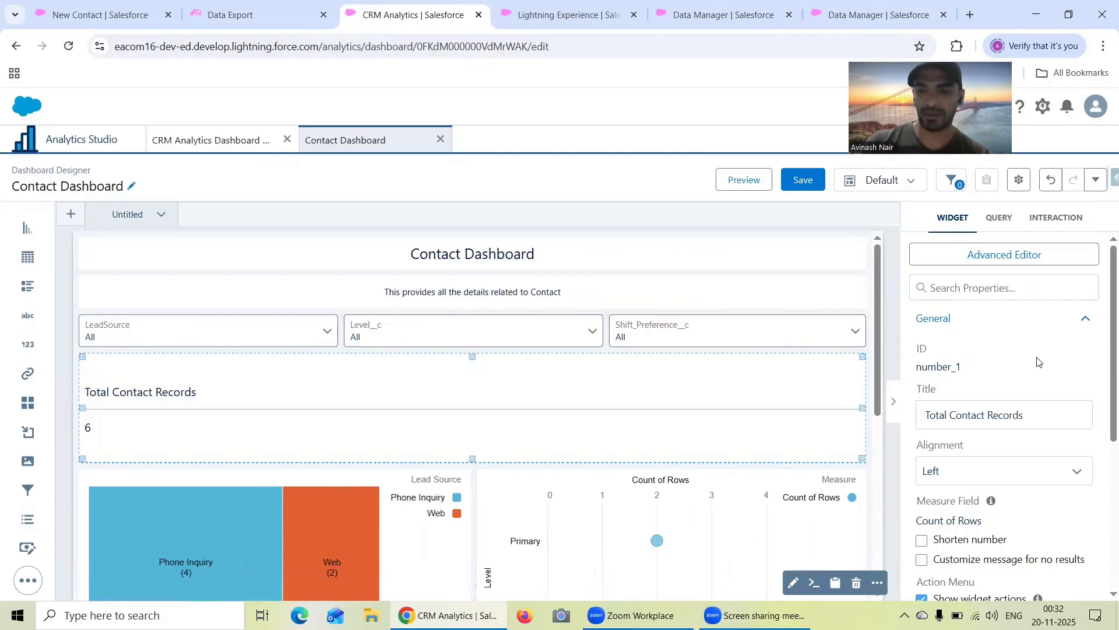
scroll(1037, 361, down, 1)
click(984, 398)
click(968, 449)
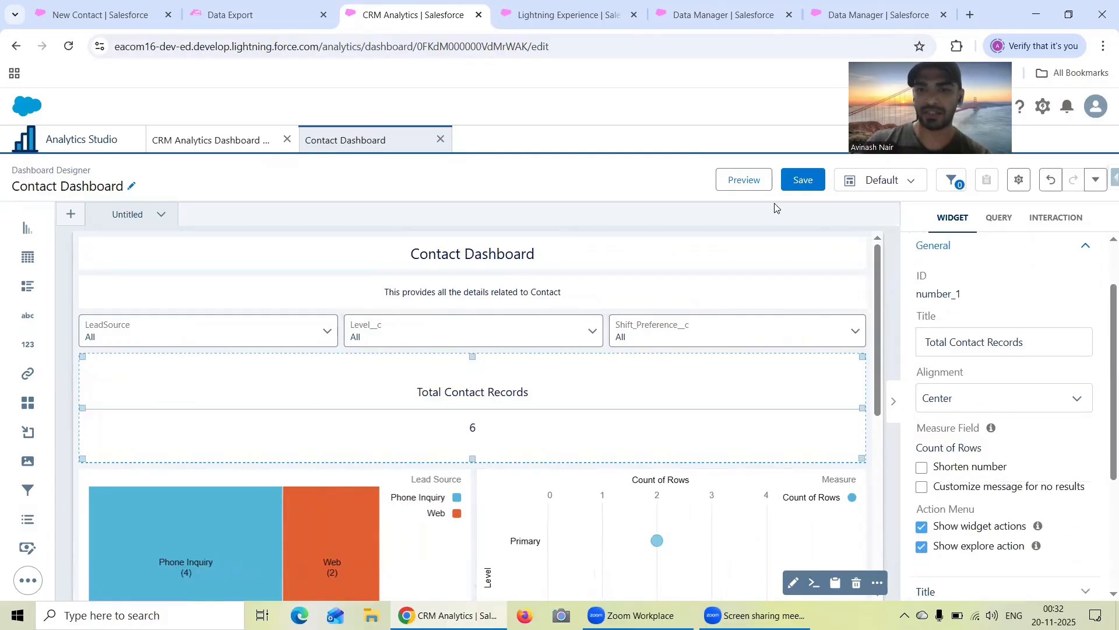
Step: Preview the dashboard filtered by LeadSource Phone Inquiry and Level Secondary, and return to the initial view
click(746, 180)
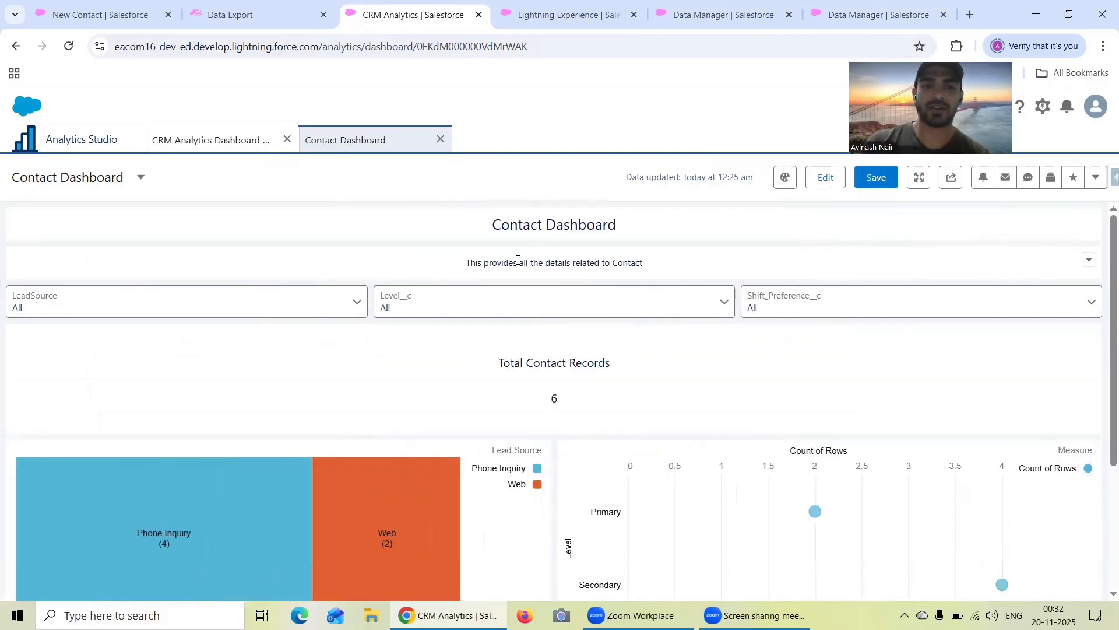
click(155, 303)
click(90, 401)
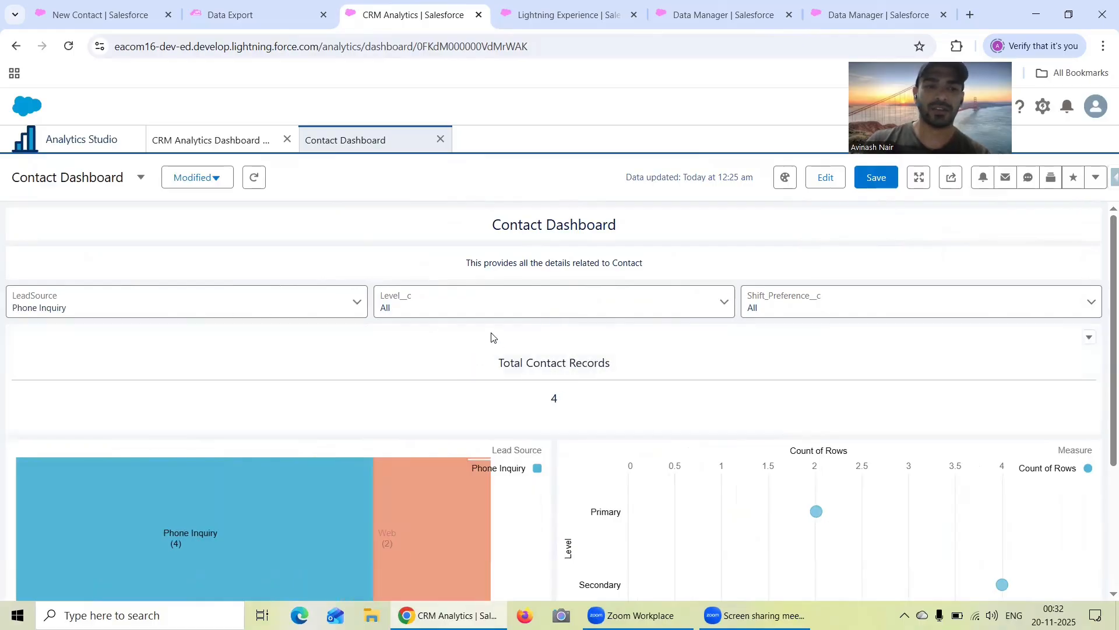
click(482, 311)
click(440, 400)
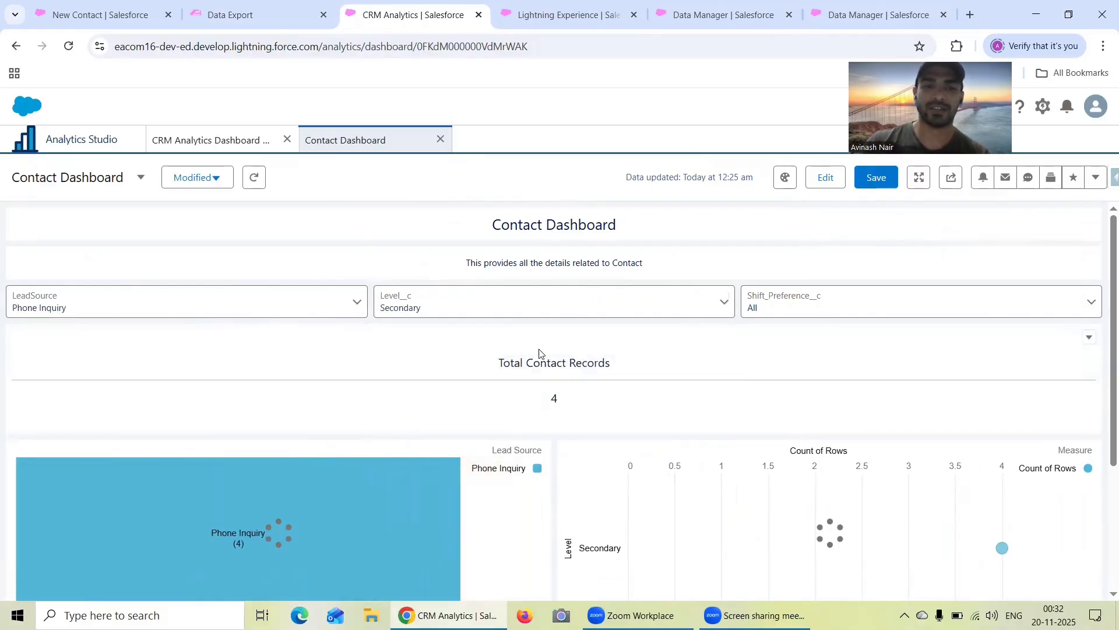
click(255, 186)
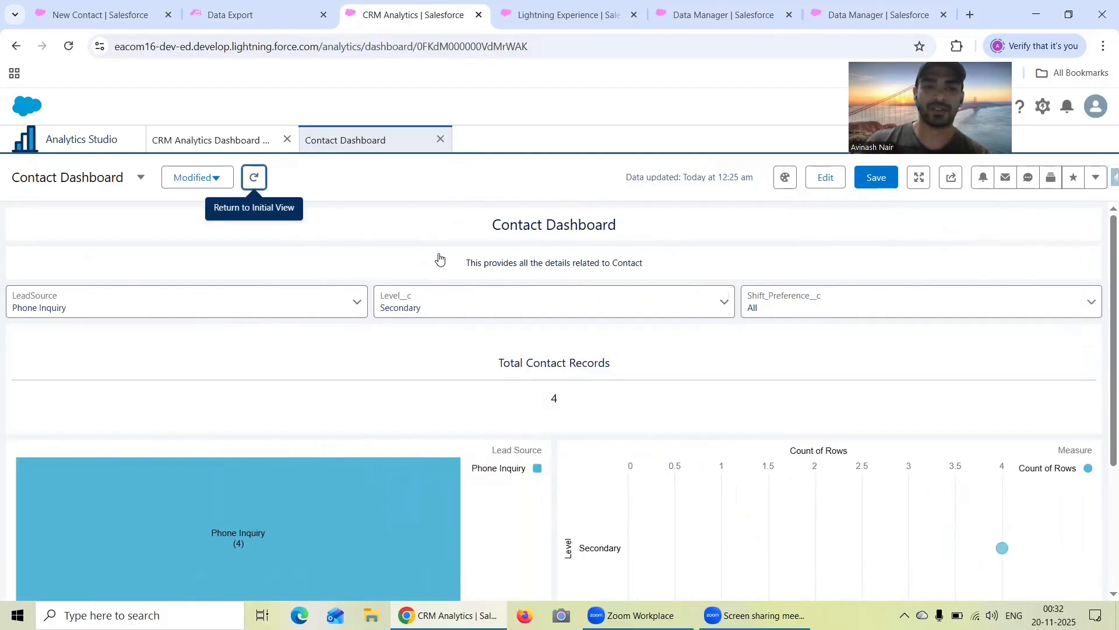
Step: Check the previewed dashboard with the Level filter on Primary, and separately with the Shift Preference filter on Afternoon
click(513, 303)
click(438, 405)
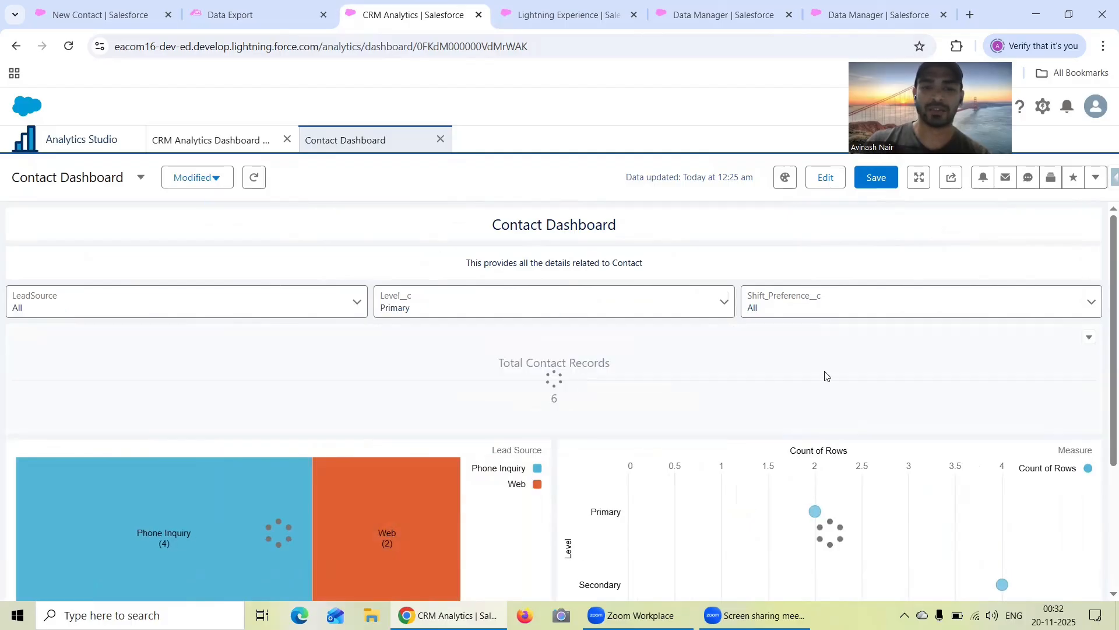
scroll(1104, 357, down, 2)
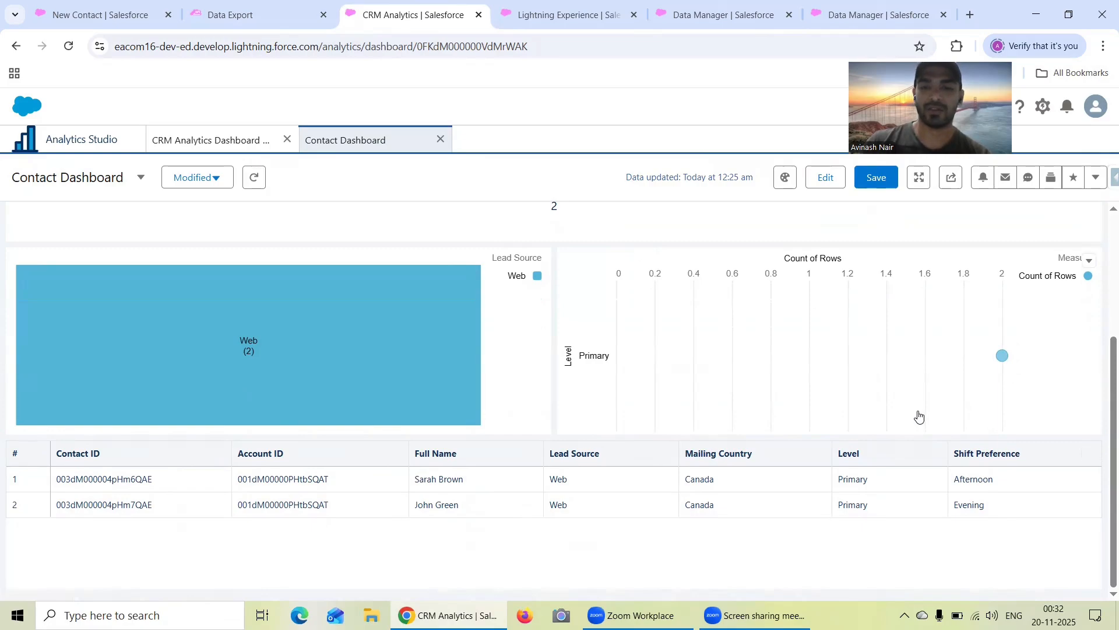
scroll(919, 415, up, 3)
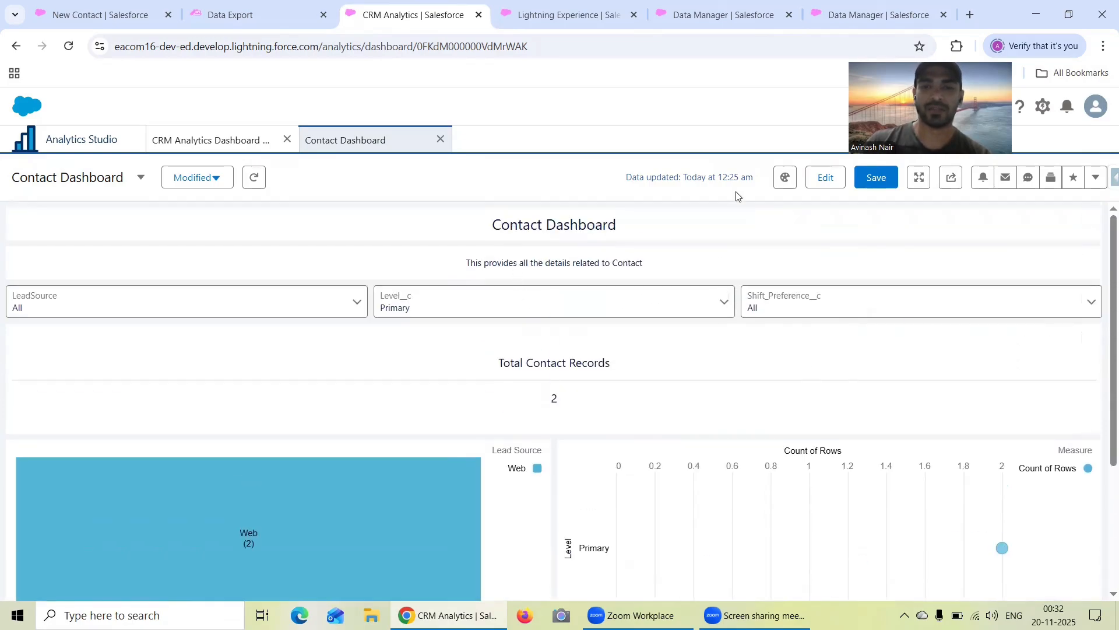
click(254, 177)
click(755, 307)
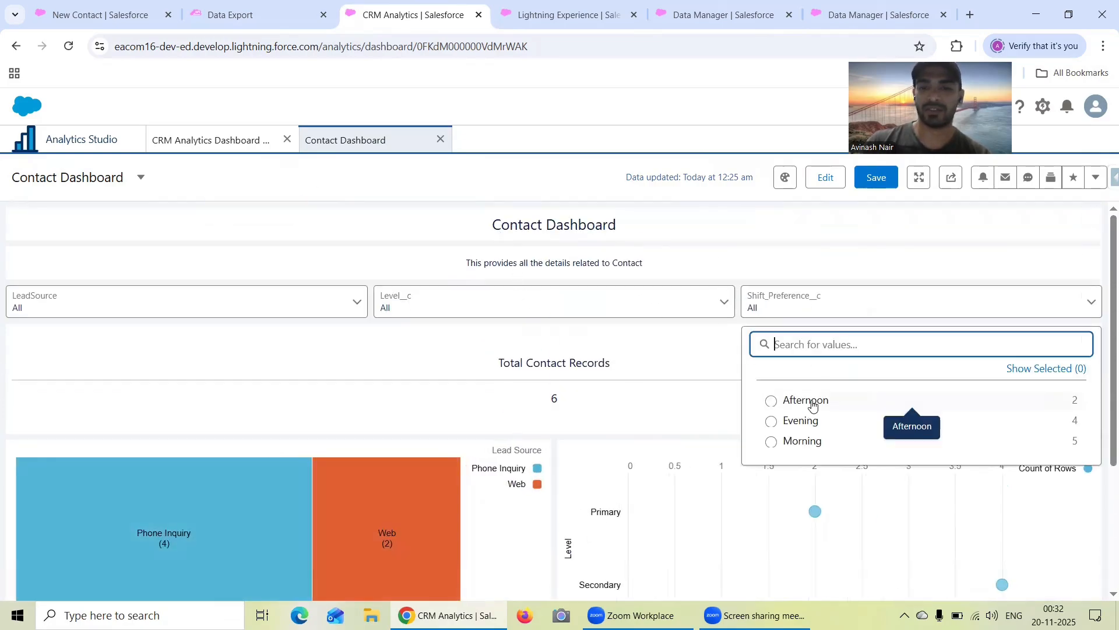
click(810, 401)
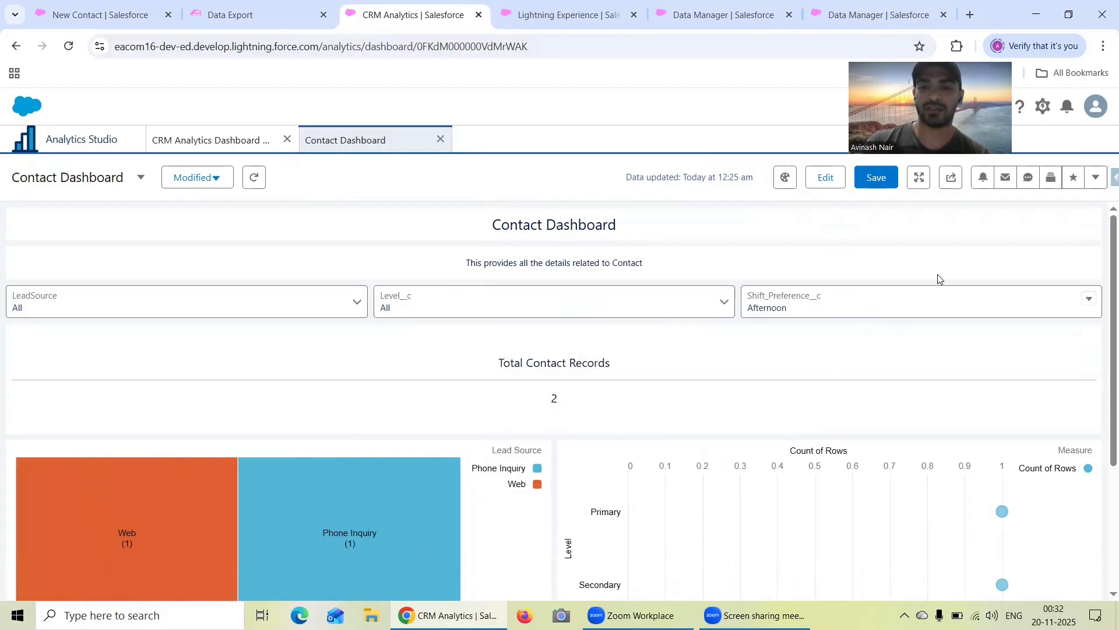
Step: Set the query selection type of the Shift_Preference__c list filter to Multiple selection
click(834, 178)
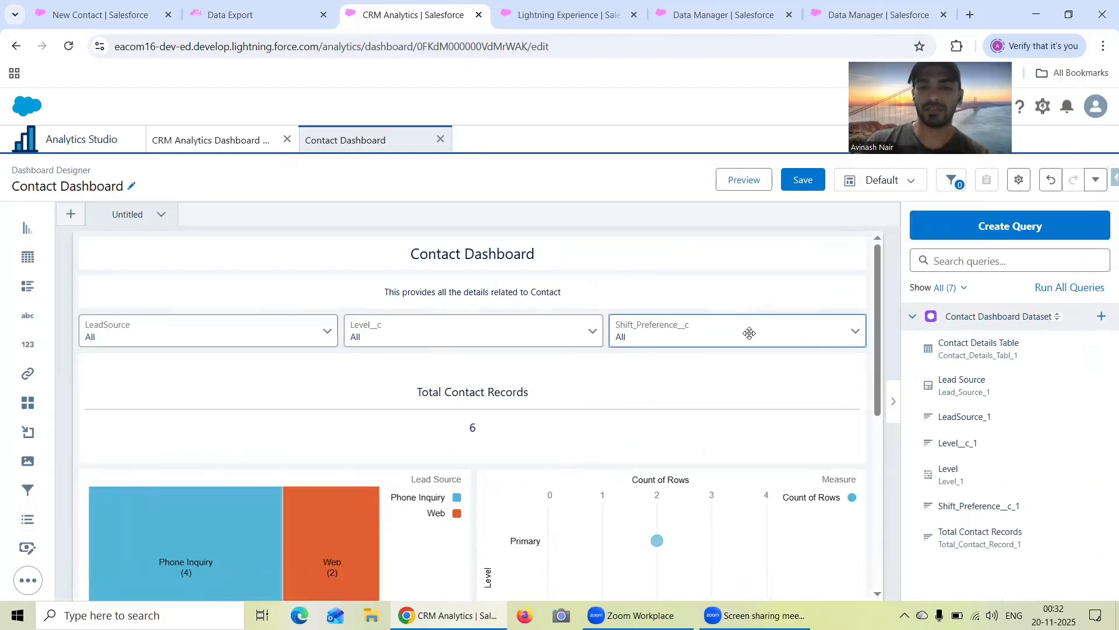
click(750, 333)
scroll(998, 337, down, 2)
scroll(1004, 292, up, 2)
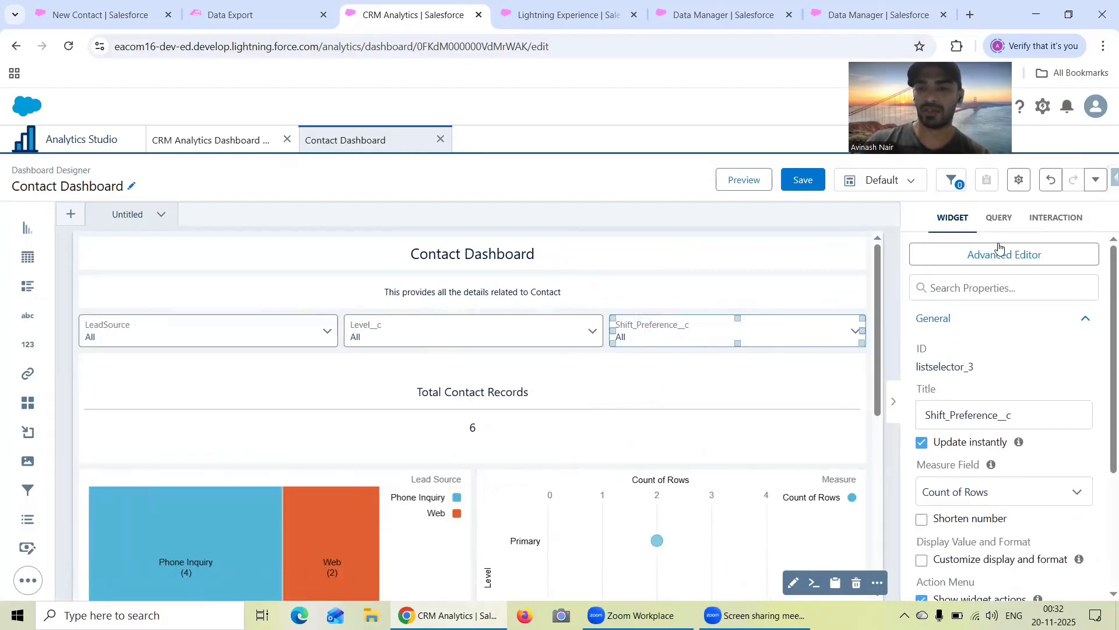
click(1000, 218)
scroll(1058, 346, down, 3)
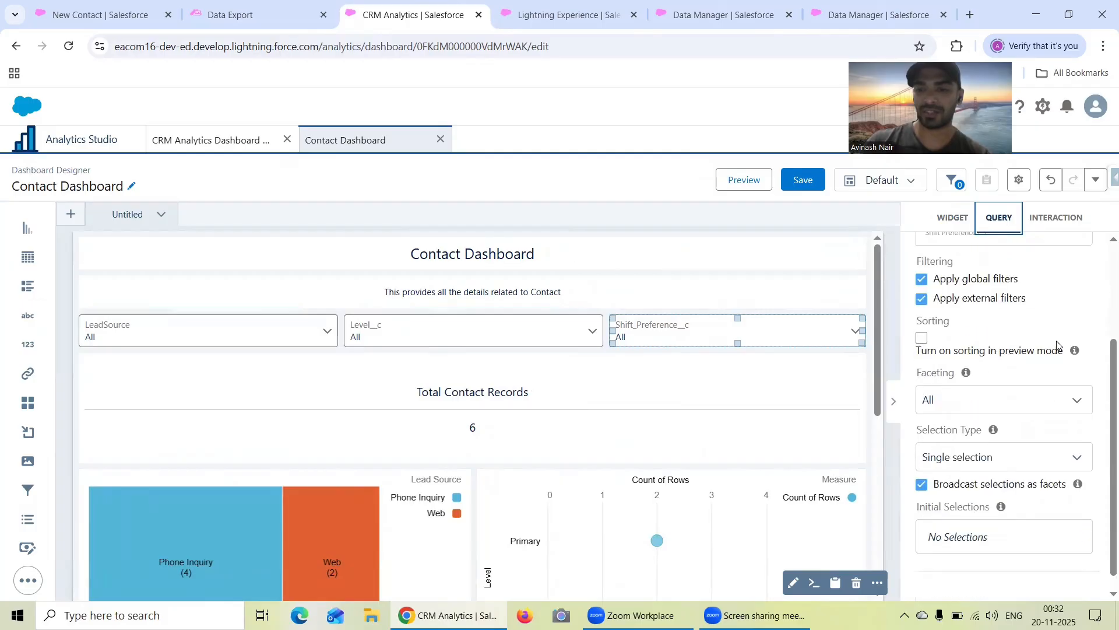
scroll(1056, 345, up, 3)
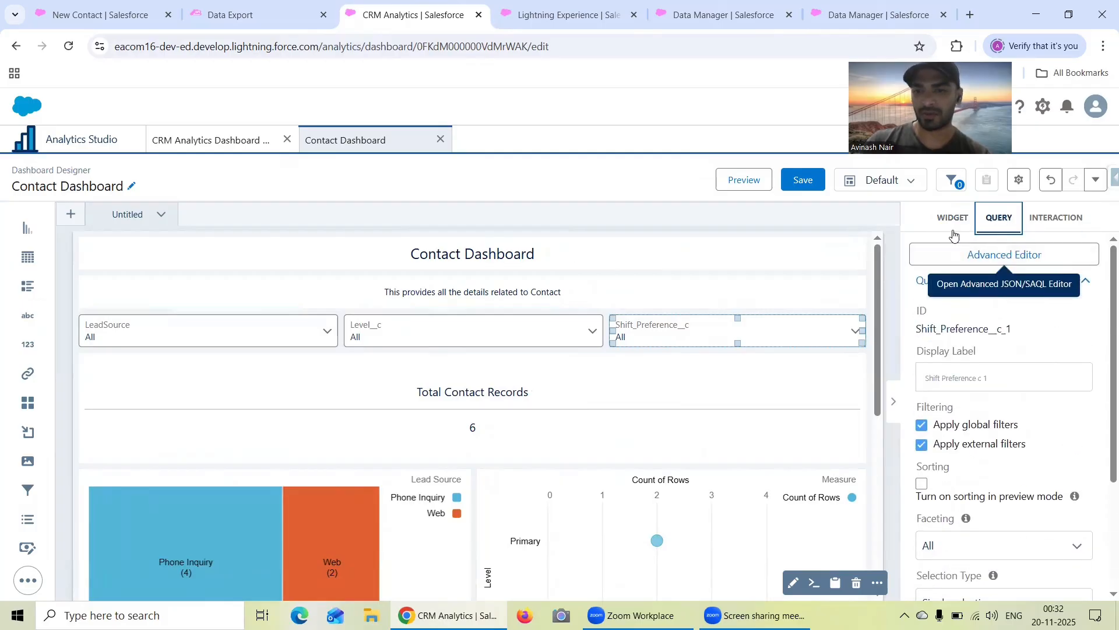
scroll(1055, 342, down, 3)
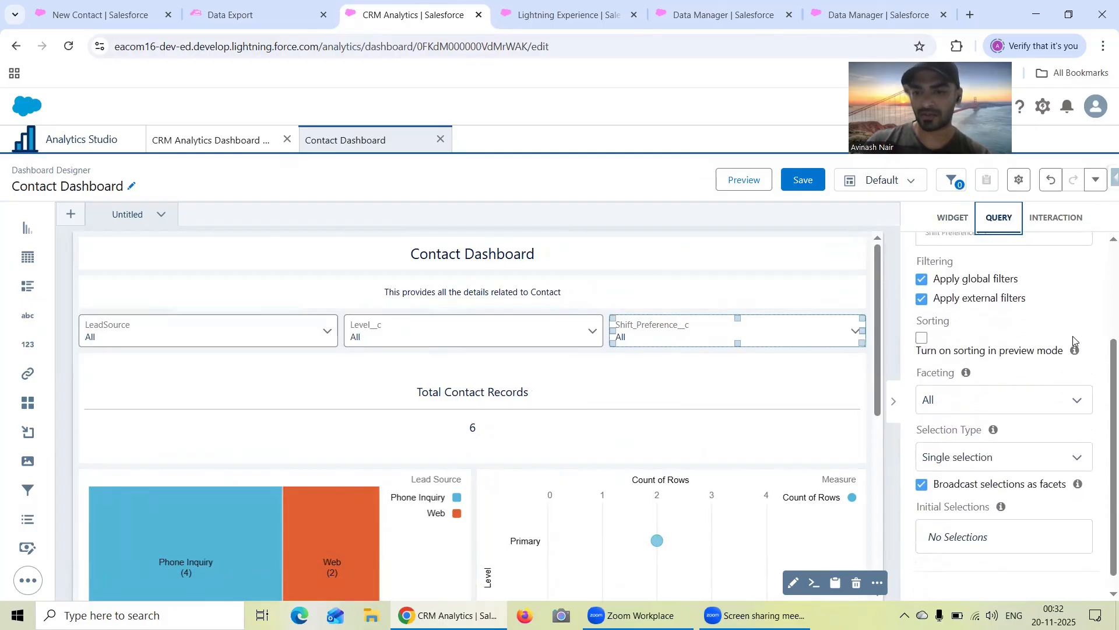
click(1000, 445)
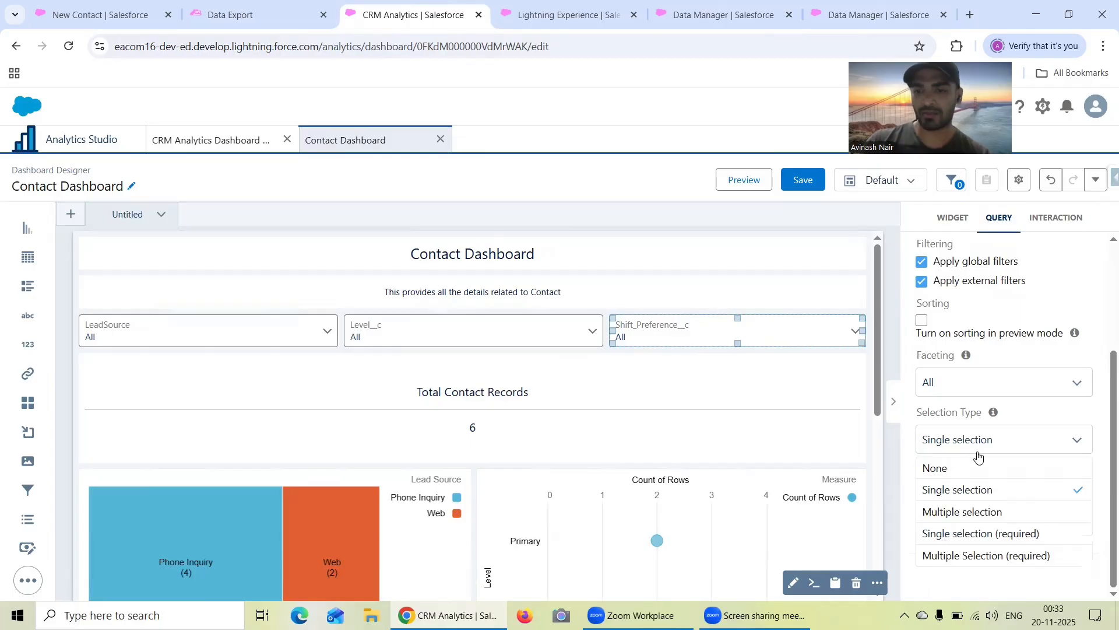
click(985, 512)
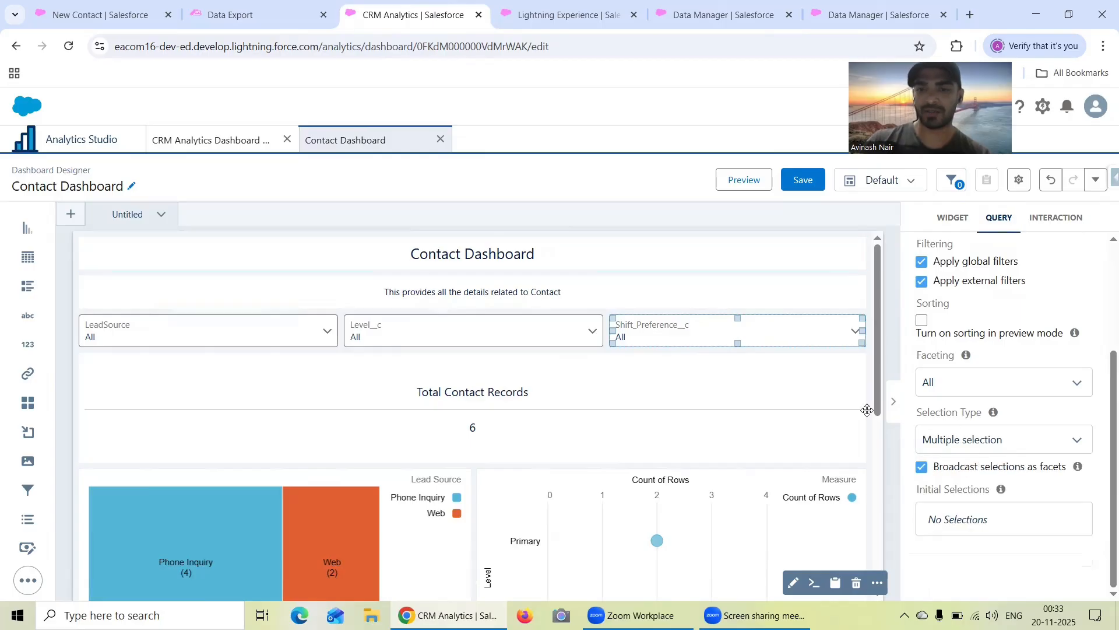
Step: Preview the dashboard with Shift Preference filtered to both Afternoon and Evening, and return to the initial view
click(744, 180)
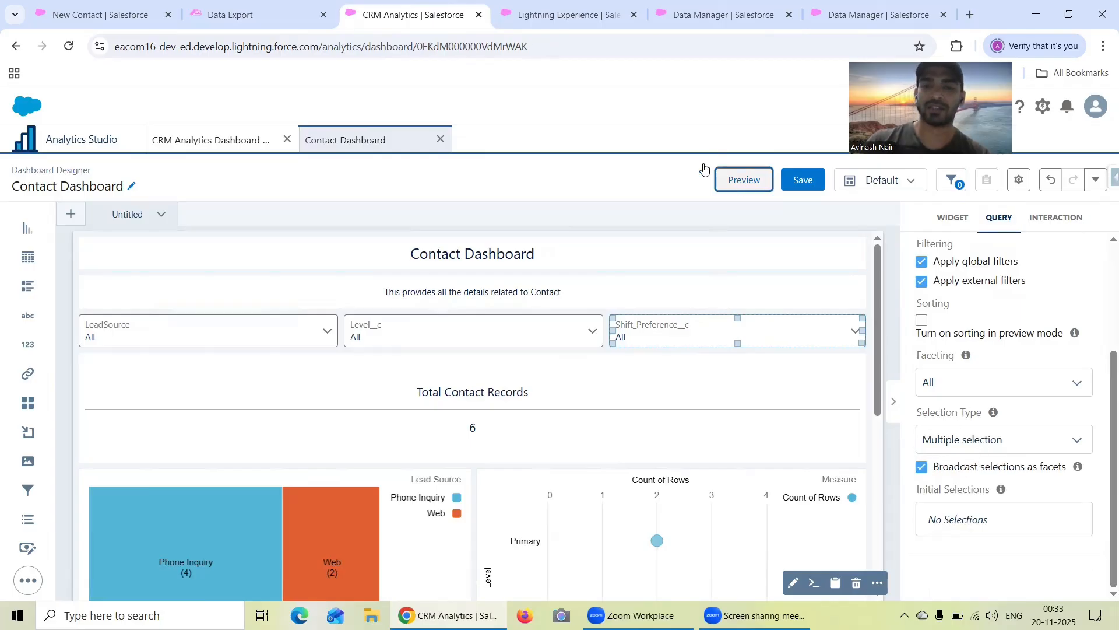
click(792, 309)
click(811, 399)
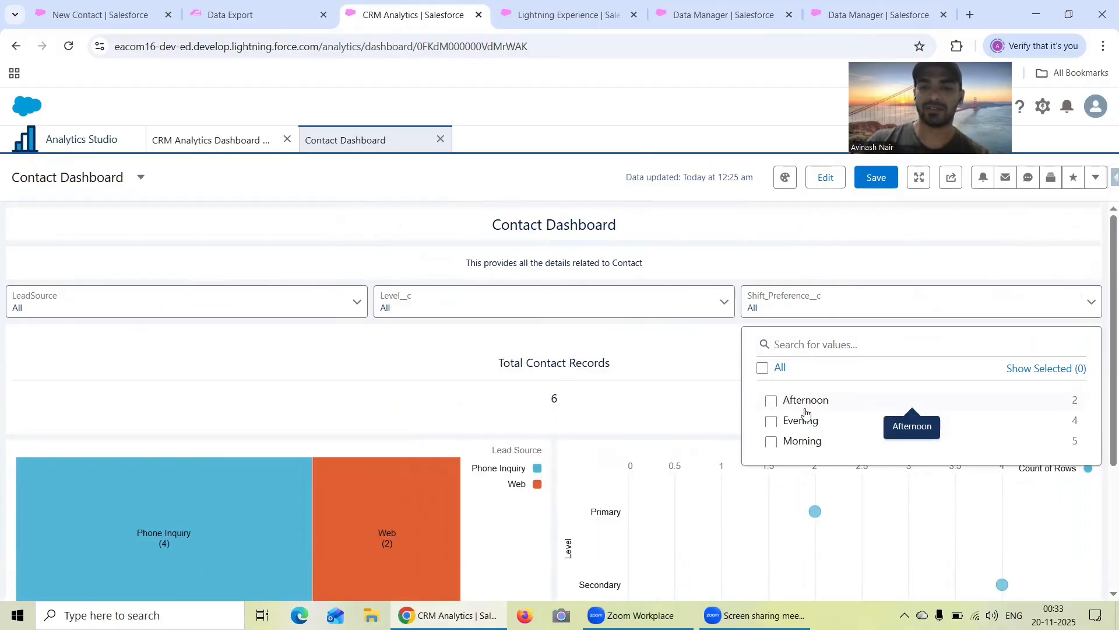
click(802, 420)
click(762, 255)
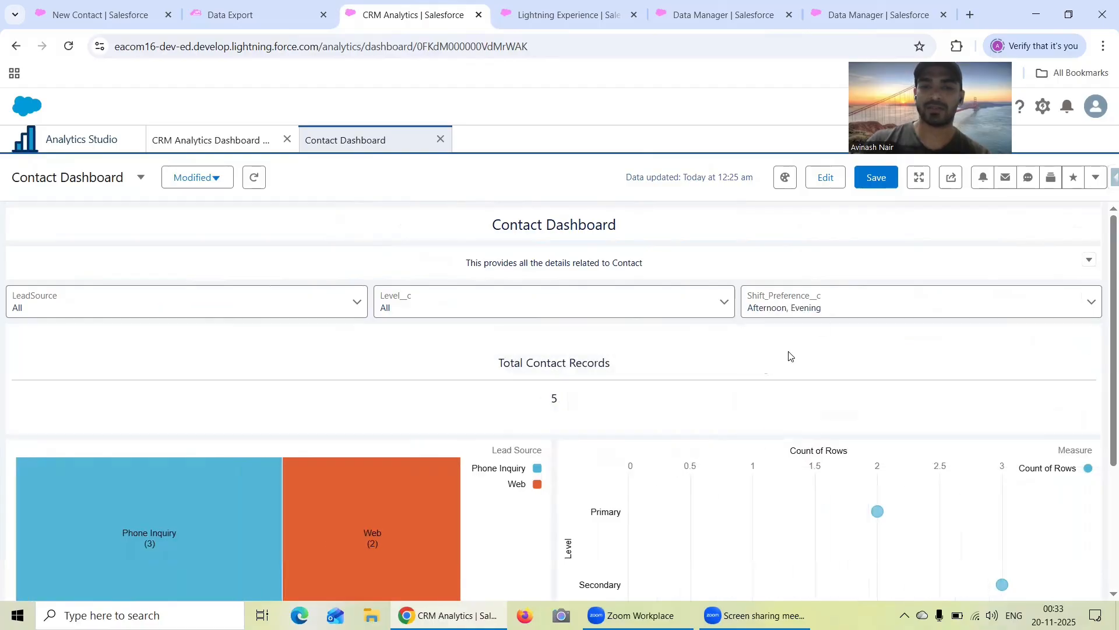
scroll(872, 354, down, 3)
scroll(752, 321, up, 3)
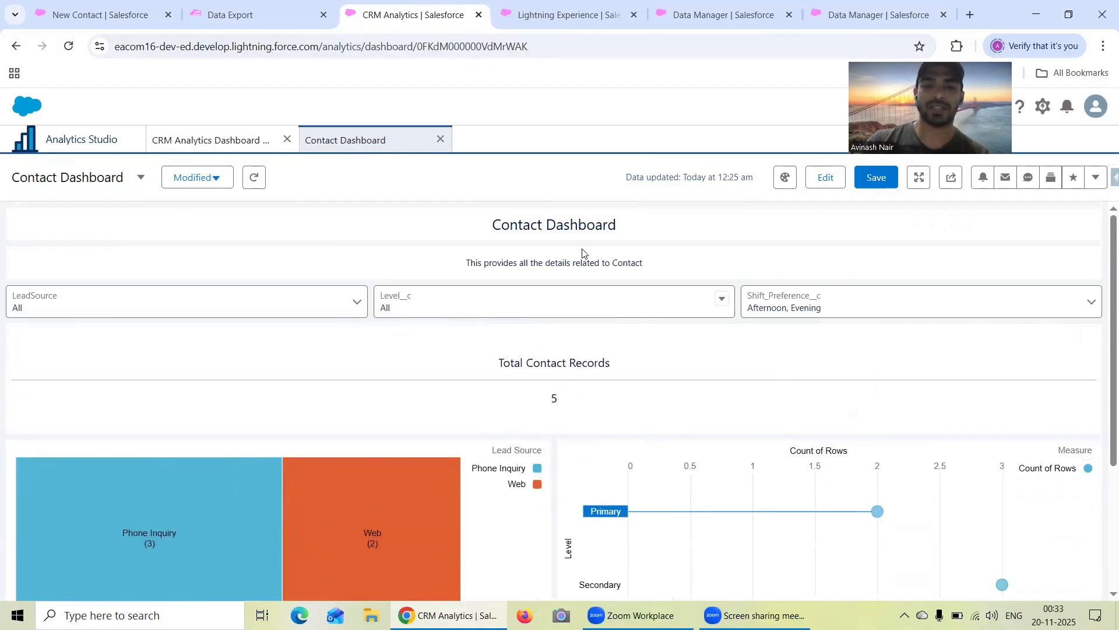
click(262, 180)
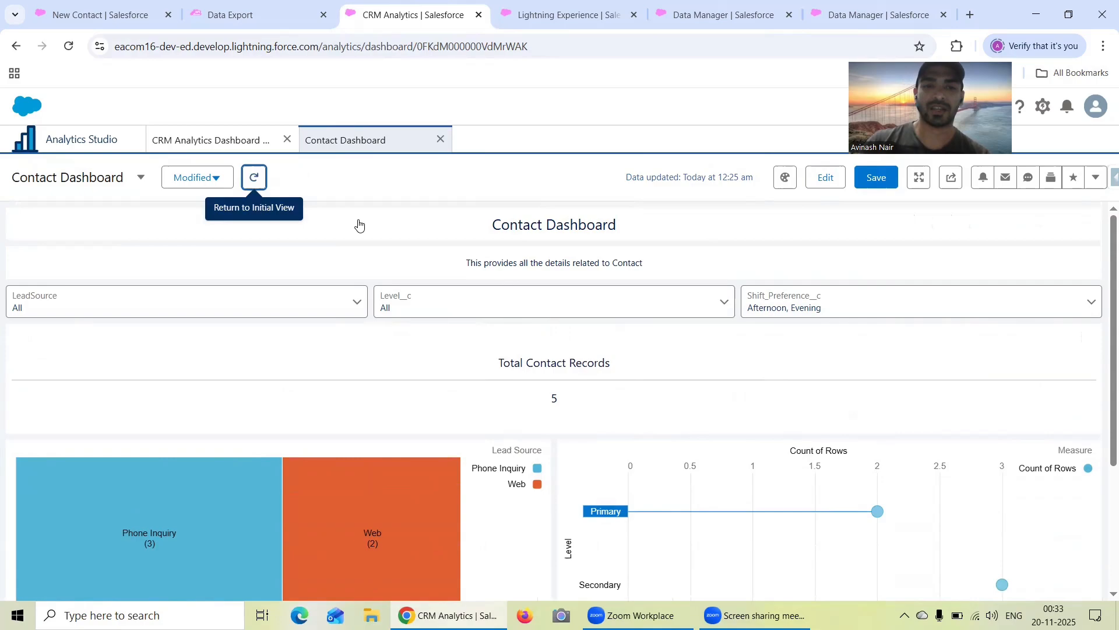
Step: Examine the previewed dashboard filtered by Level Primary and reset it to the initial view
click(414, 303)
click(434, 402)
scroll(902, 347, down, 3)
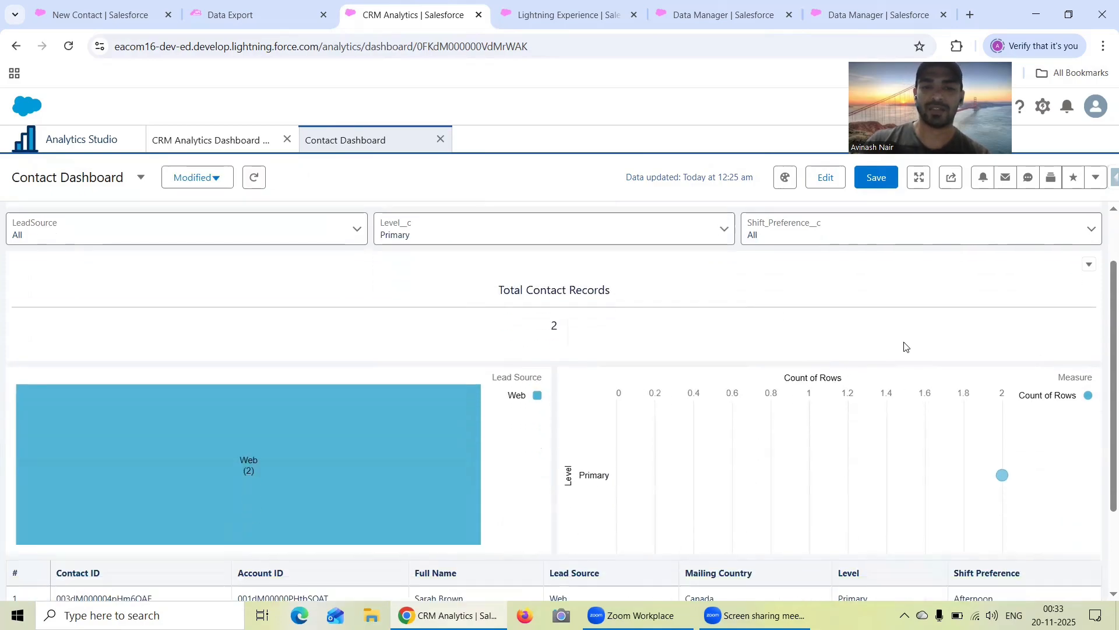
scroll(874, 362, up, 3)
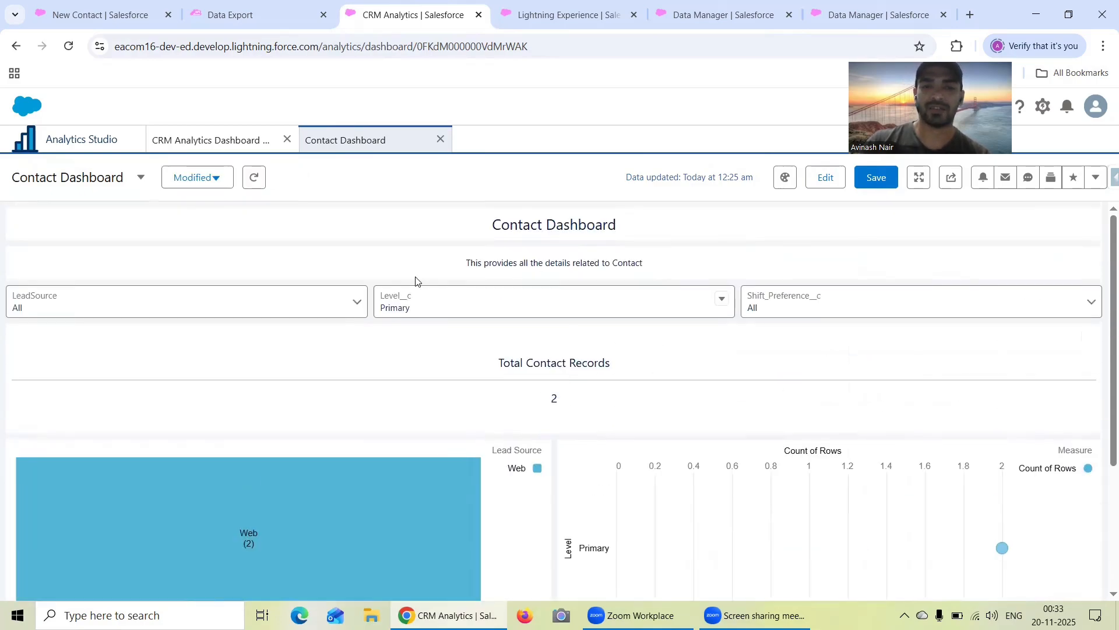
click(257, 178)
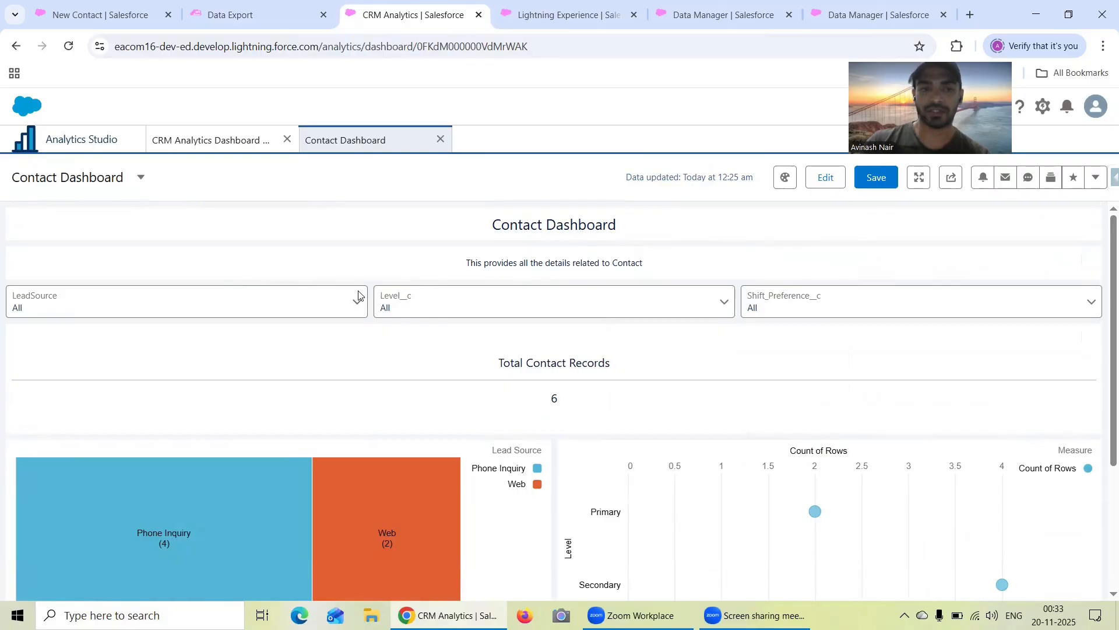
Step: Look over the unfiltered charts and contact details table, and save the updated Contact Dashboard
scroll(536, 356, down, 1)
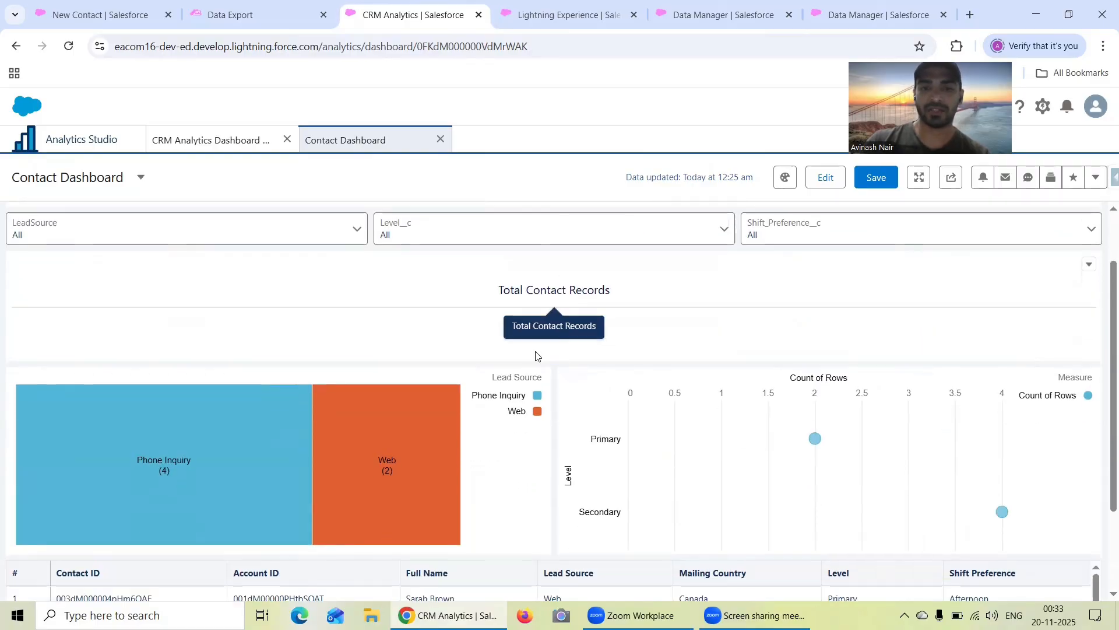
scroll(717, 294, down, 2)
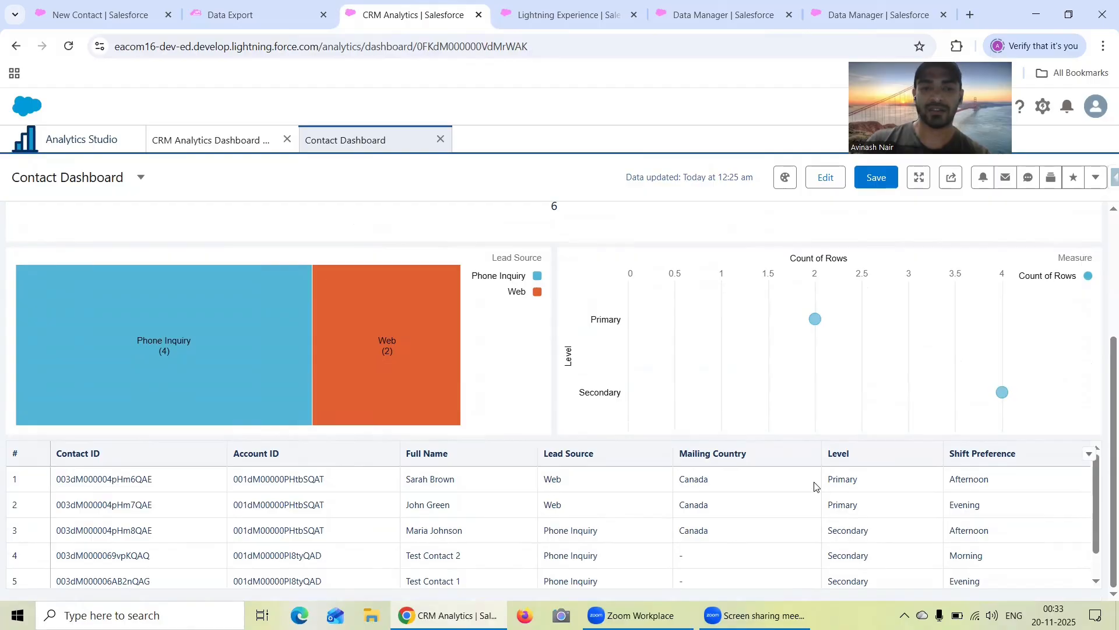
scroll(890, 450, up, 3)
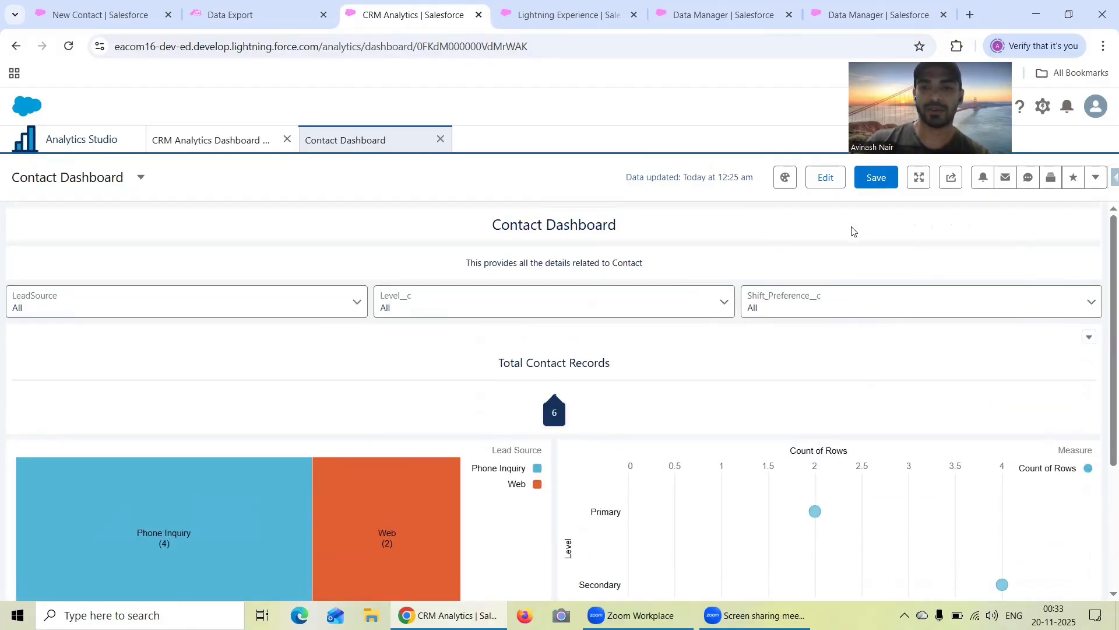
click(873, 179)
click(689, 527)
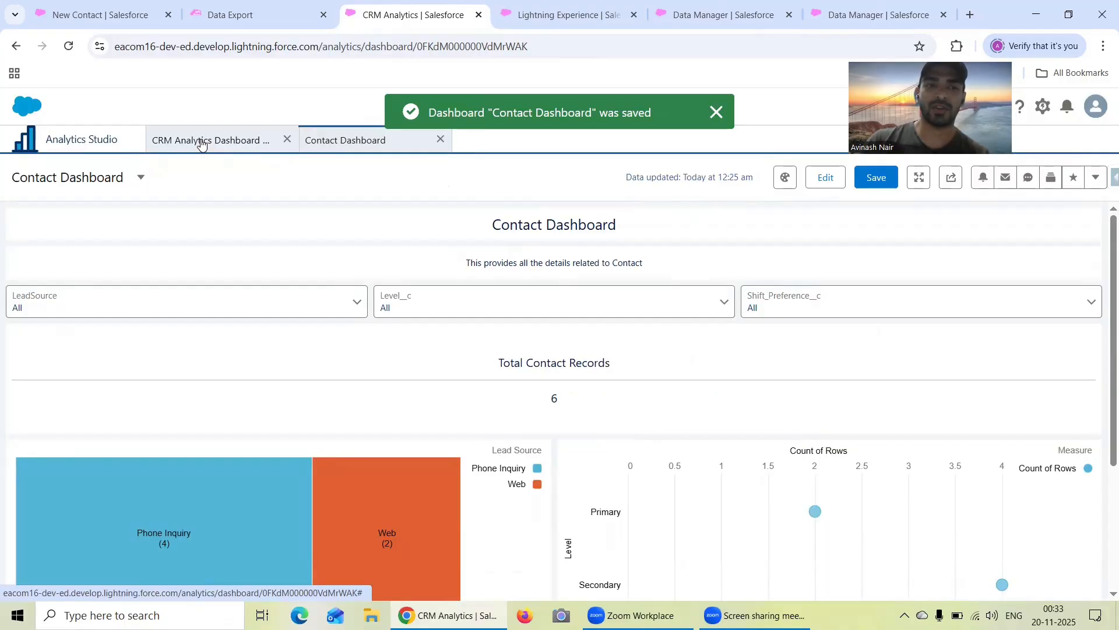
Step: Return to the CRM Analytics Dashboard App's item list and briefly open the Contact Dashboard Dataset
click(200, 140)
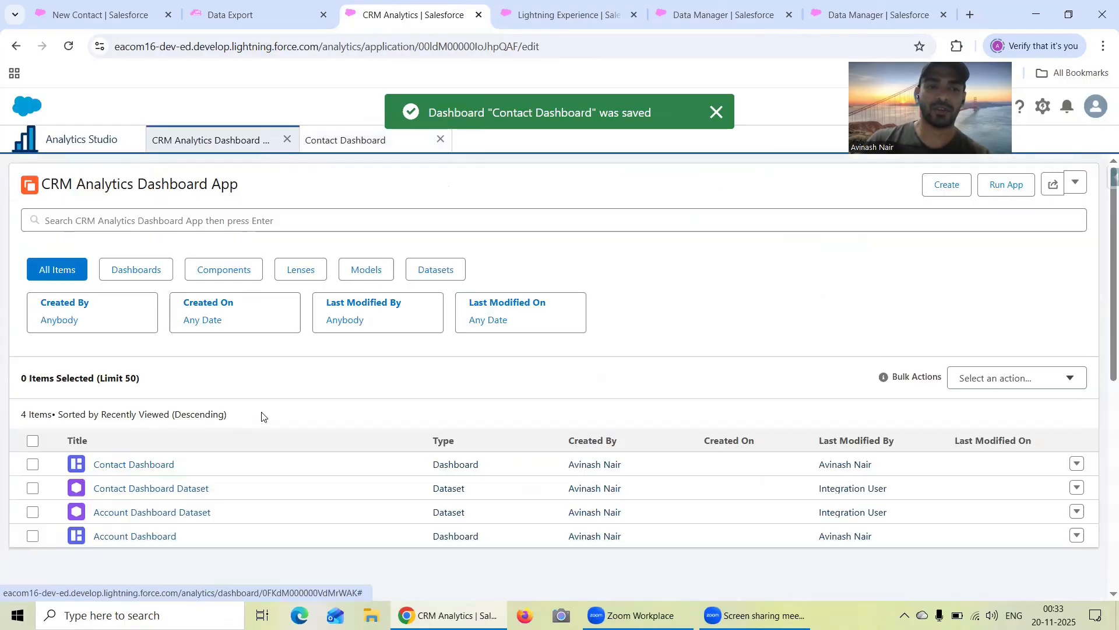
click(156, 489)
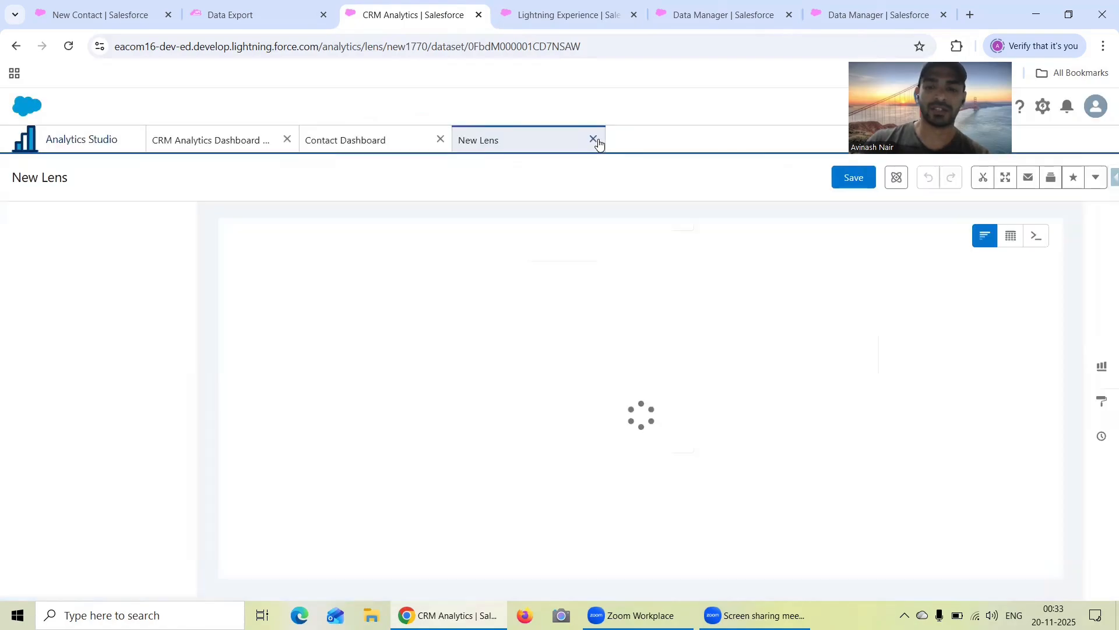
click(594, 139)
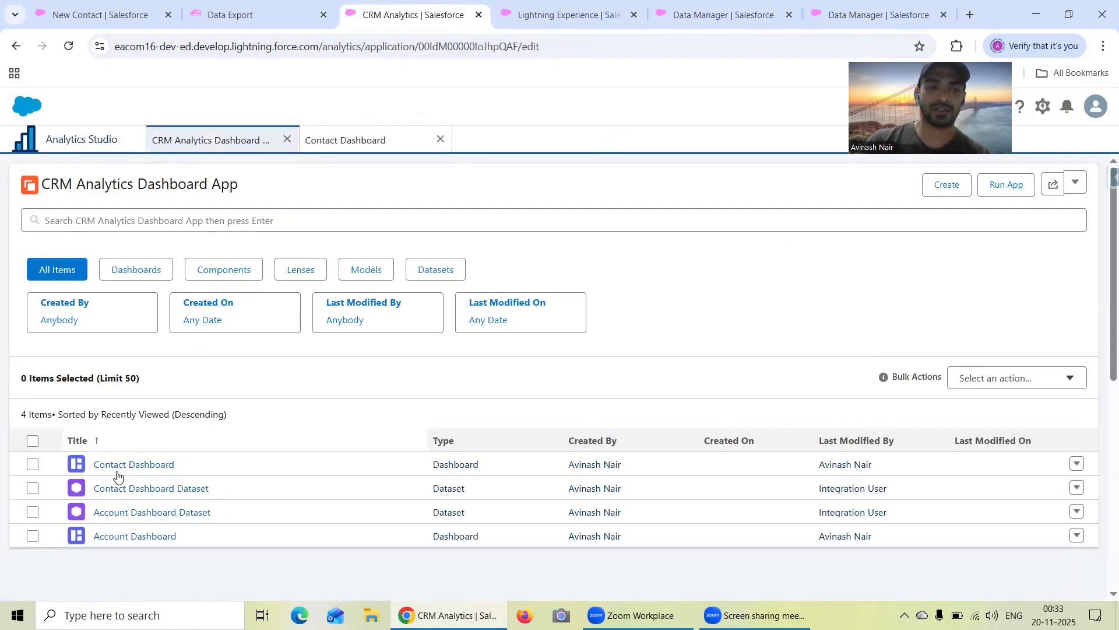
Step: Briefly open the Account Dashboard Dataset, and open the Account Dashboard to look over its filters, charts and account table
click(142, 513)
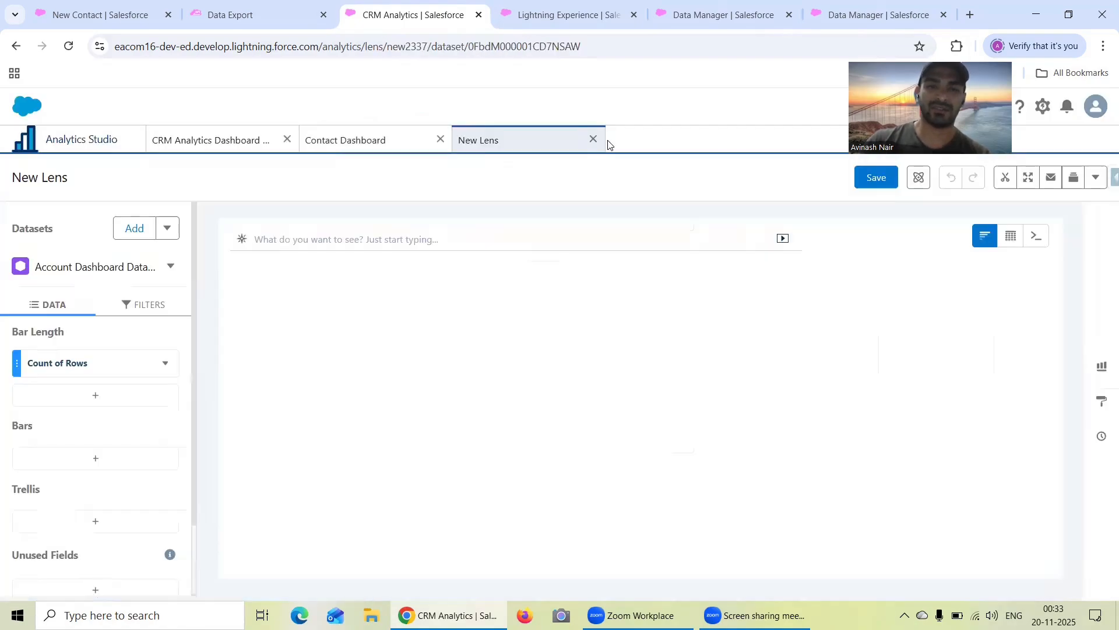
click(593, 139)
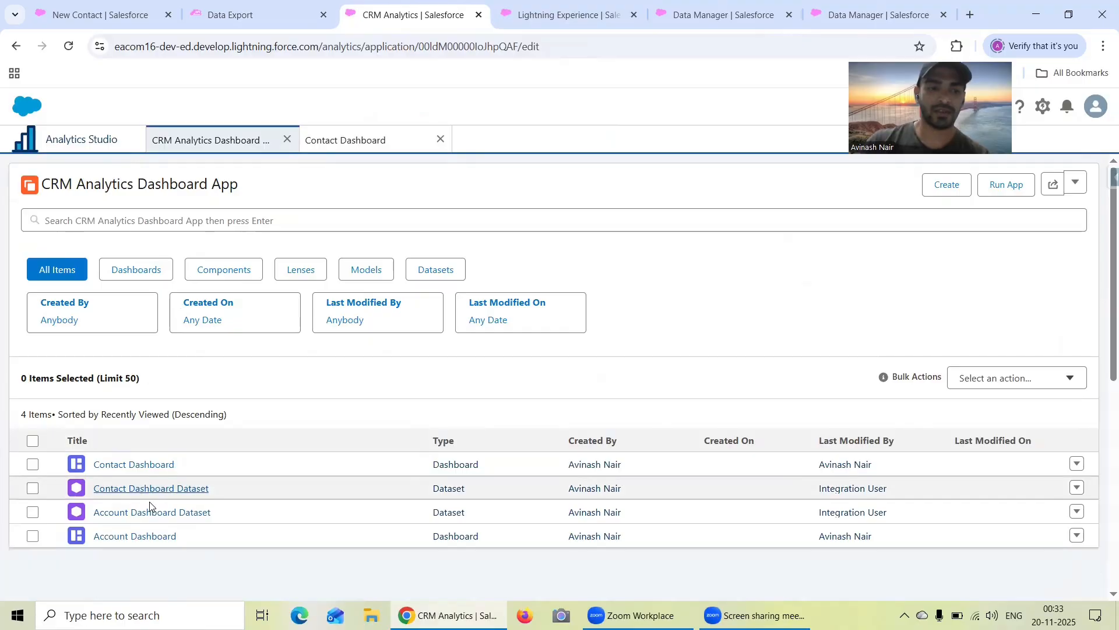
click(147, 541)
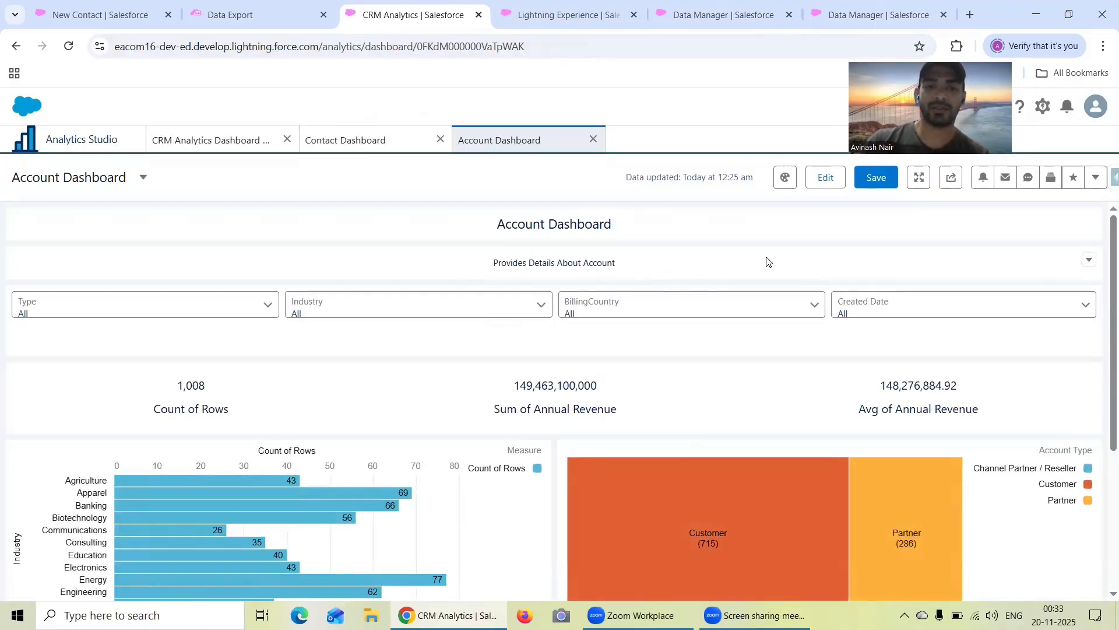
scroll(766, 261, down, 4)
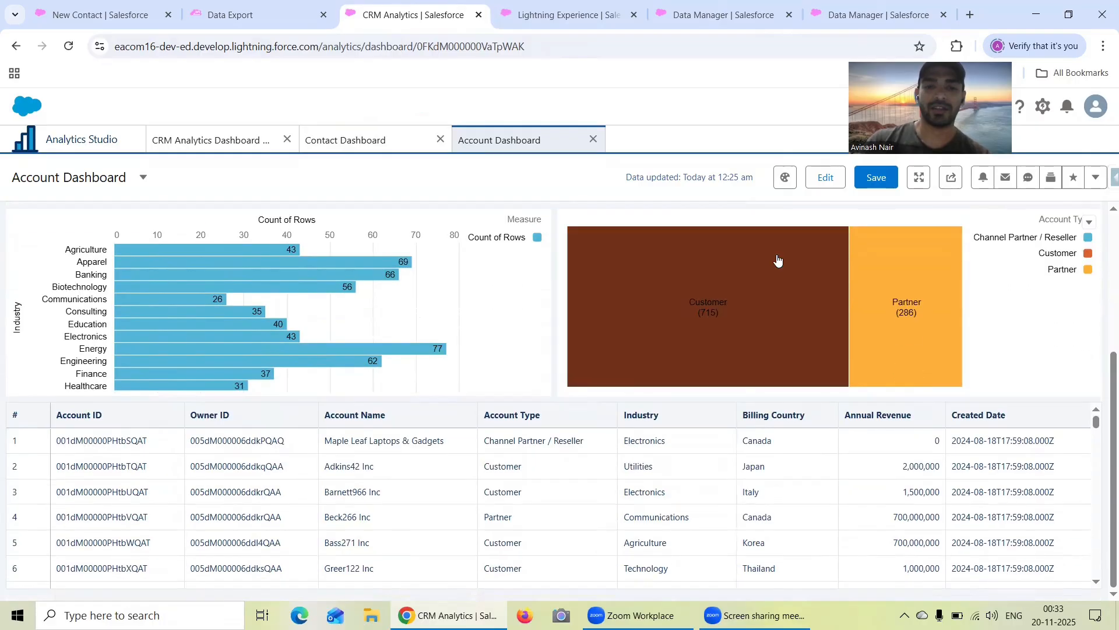
scroll(849, 297, up, 5)
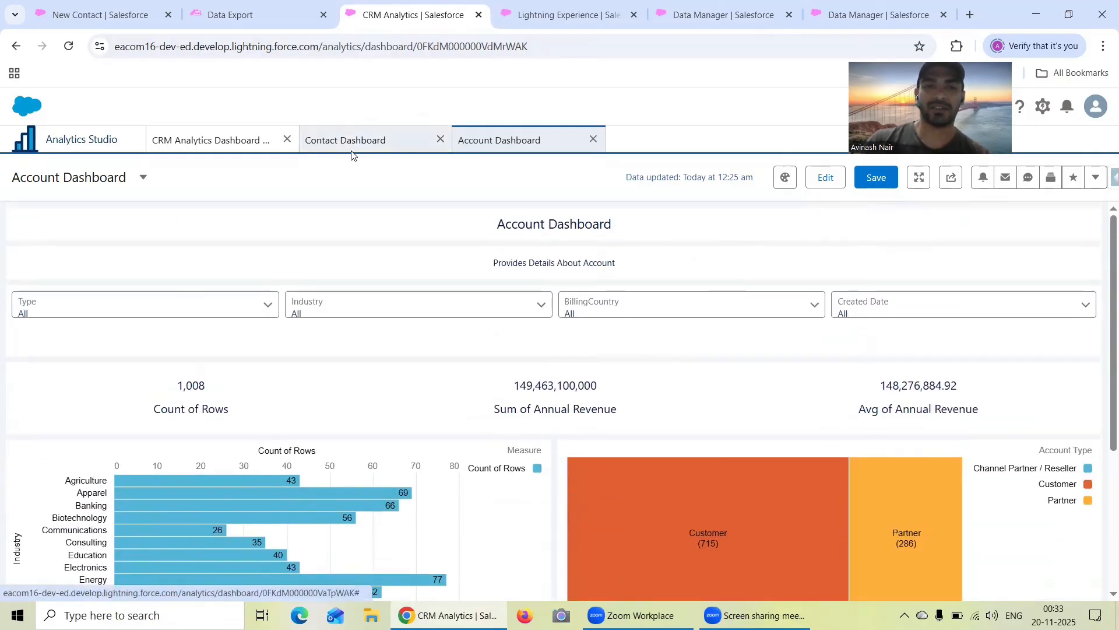
Step: Return to the open Contact Dashboard and look over its filters, total records number, charts and table
click(350, 141)
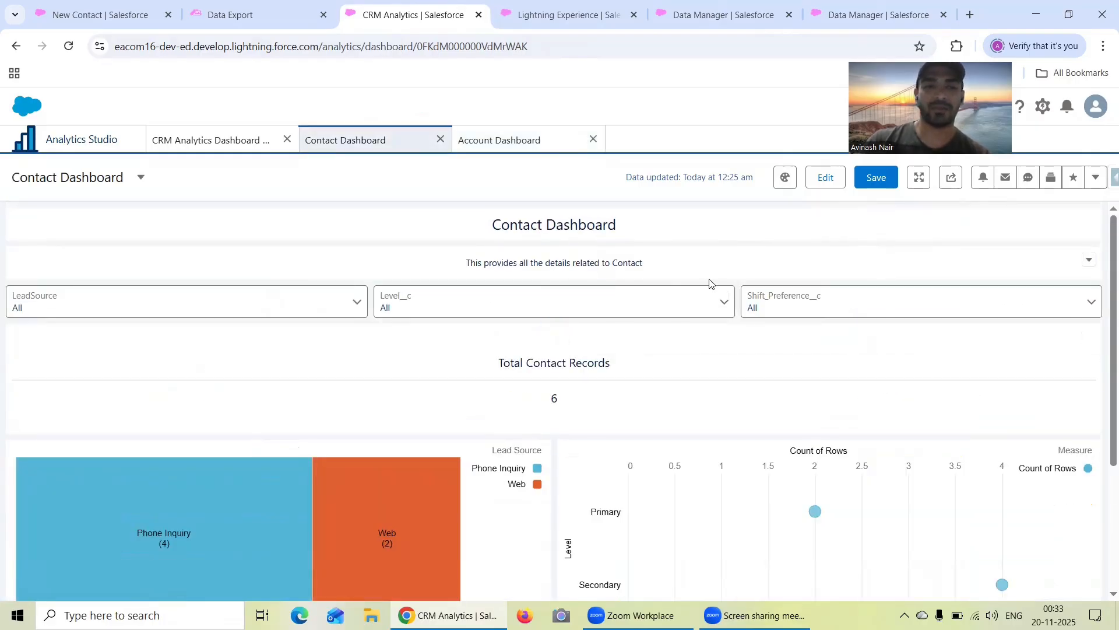
scroll(710, 284, down, 3)
scroll(710, 284, up, 3)
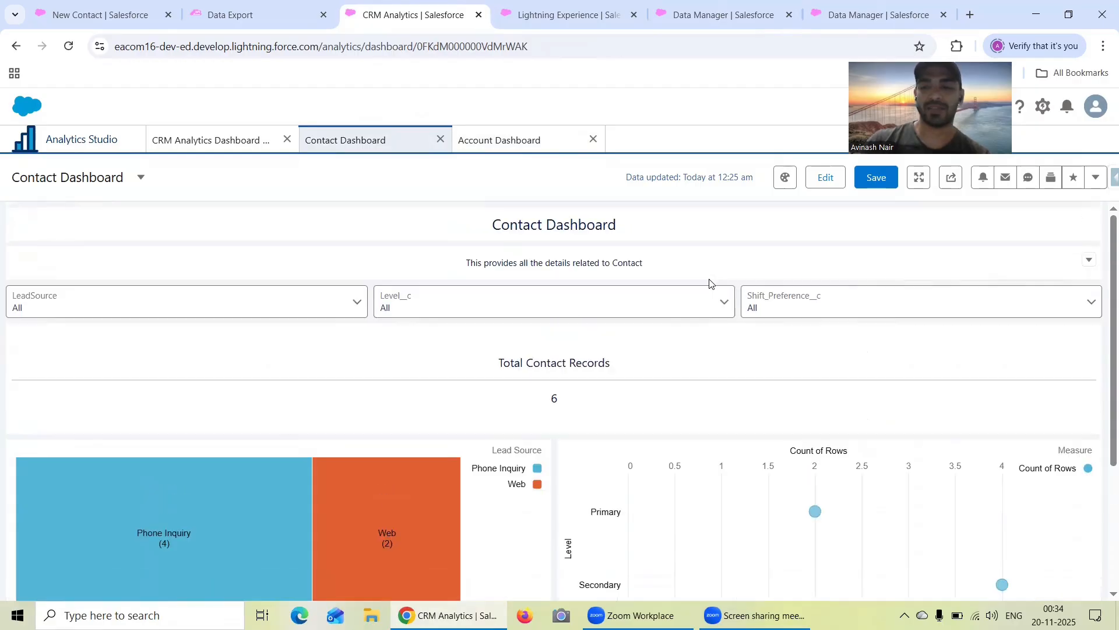